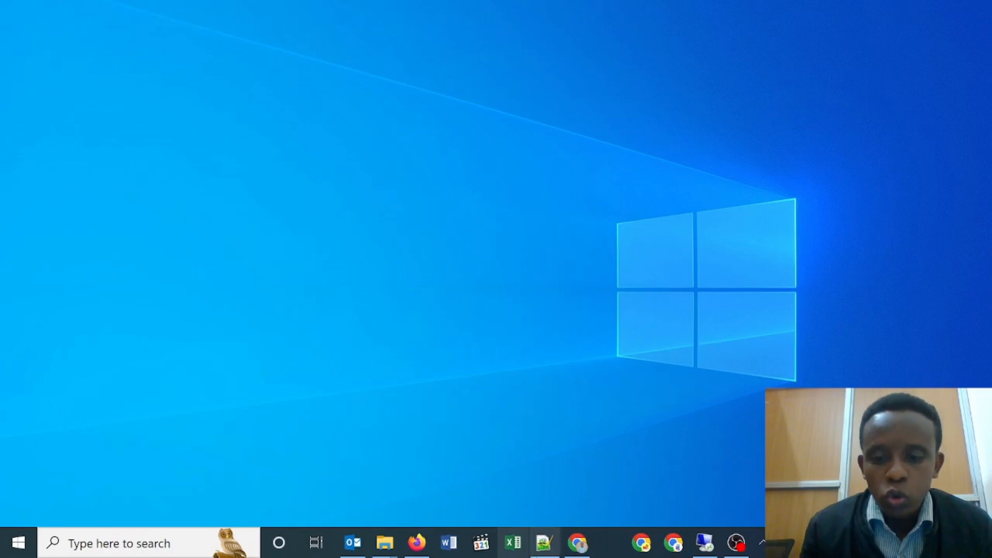
Switch to Chrome and review the existing ACM MTD REPORT SURVEY form from its header through the yes/no and rating-scale questions
{"action": "left_click", "coordinate": [578, 543]}
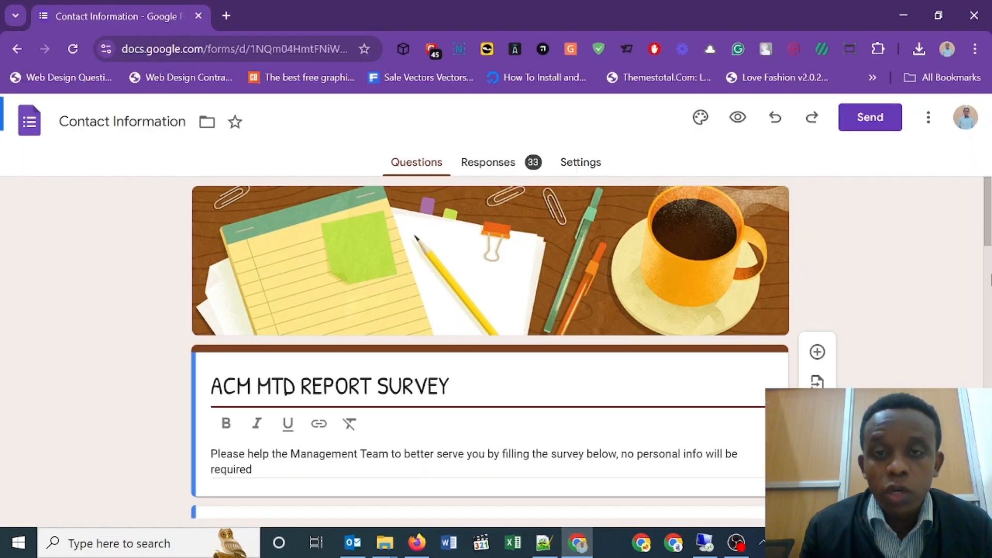
{"action": "scroll", "coordinate": [490, 310], "scroll_direction": "down", "scroll_amount": 4}
{"action": "scroll", "coordinate": [978, 319], "scroll_direction": "down", "scroll_amount": 4}
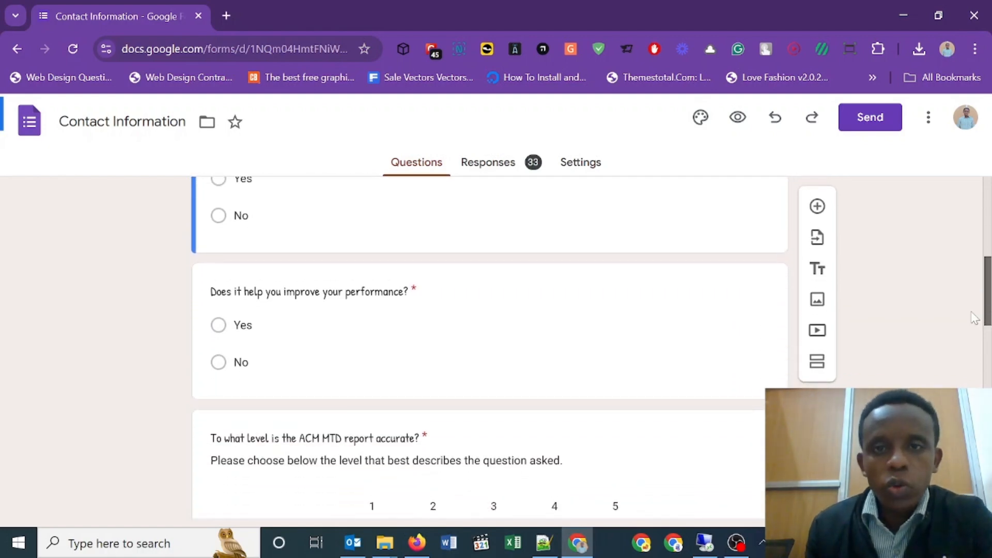
{"action": "scroll", "coordinate": [978, 319], "scroll_direction": "up", "scroll_amount": 10}
{"action": "scroll", "coordinate": [490, 346], "scroll_direction": "down", "scroll_amount": 4}
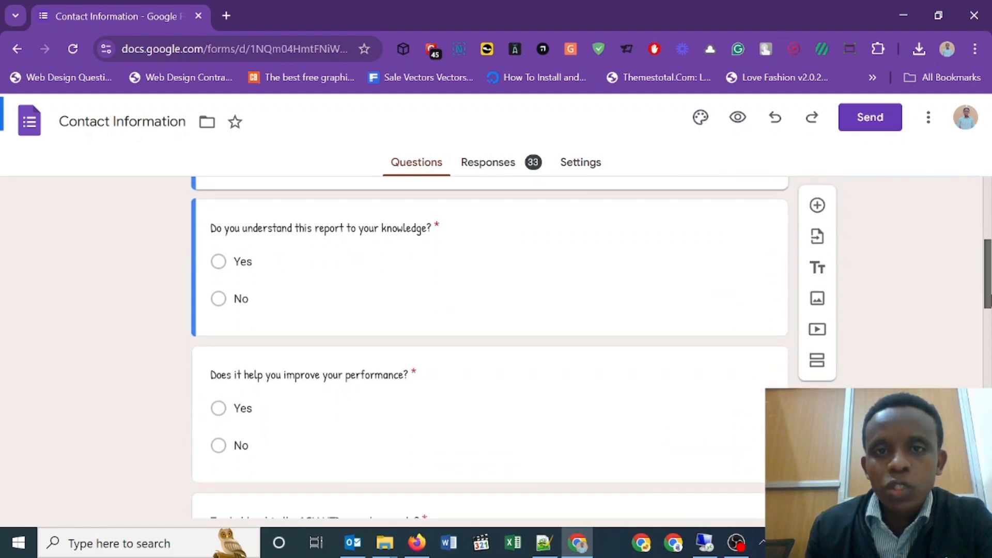
{"action": "scroll", "coordinate": [986, 221], "scroll_direction": "up", "scroll_amount": 5}
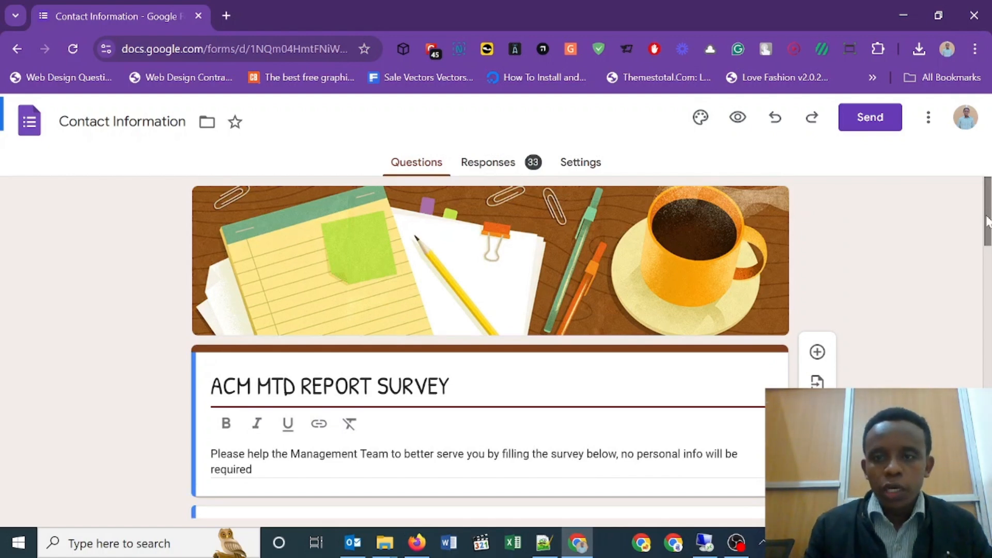
{"action": "scroll", "coordinate": [987, 234], "scroll_direction": "down", "scroll_amount": 3}
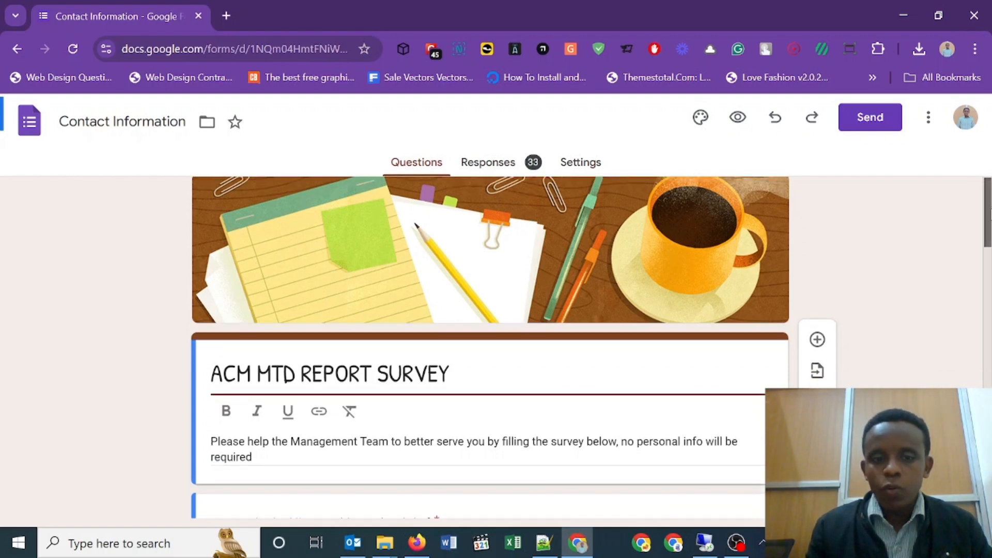
{"action": "left_click_drag", "start_coordinate": [987, 234], "coordinate": [986, 253]}
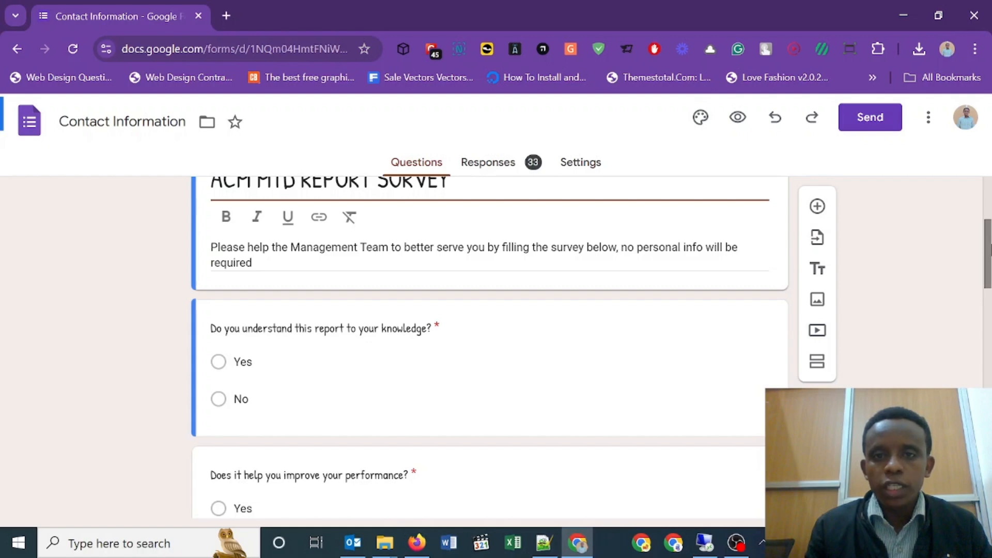
{"action": "scroll", "coordinate": [489, 346], "scroll_direction": "down", "scroll_amount": 2}
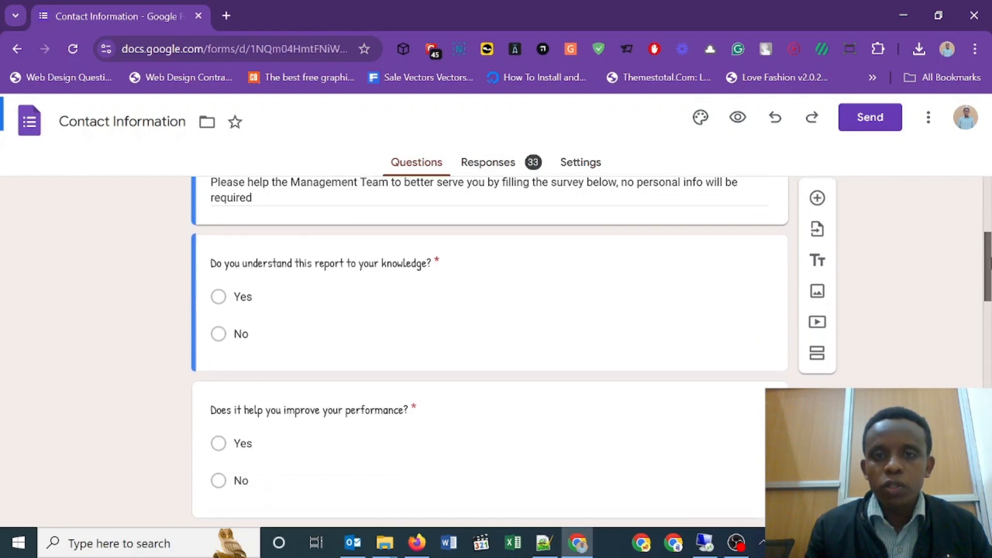
{"action": "scroll", "coordinate": [488, 346], "scroll_direction": "down", "scroll_amount": 1}
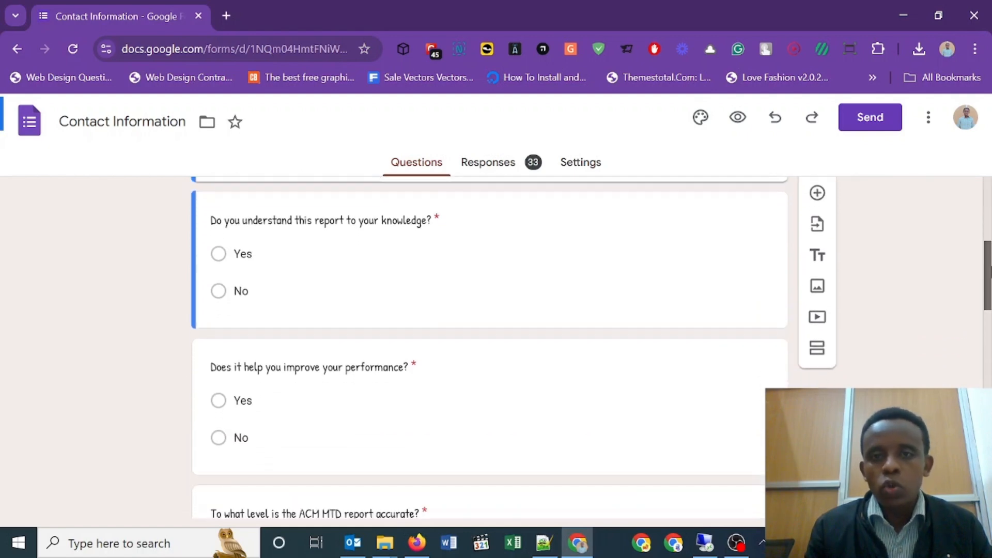
{"action": "scroll", "coordinate": [489, 346], "scroll_direction": "down", "scroll_amount": 1}
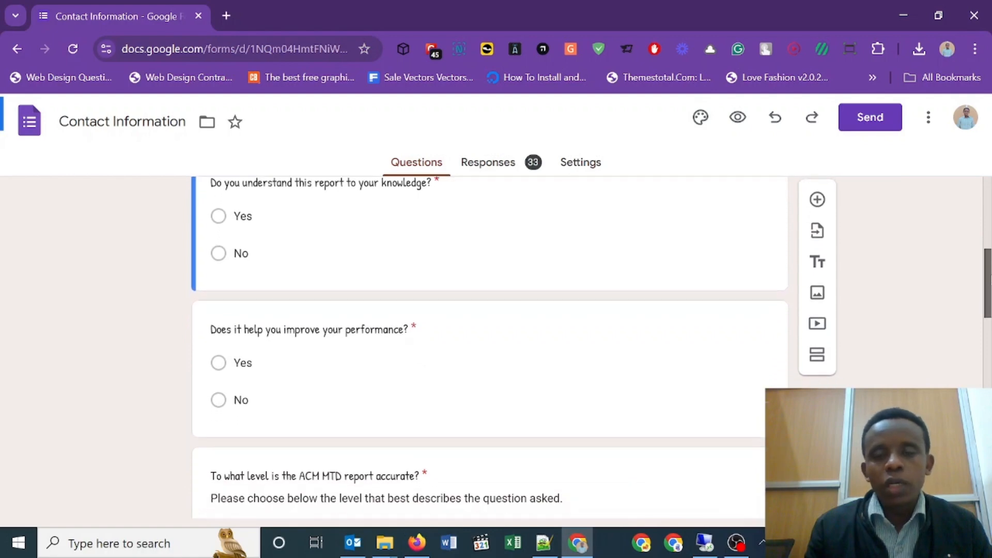
{"action": "scroll", "coordinate": [488, 346], "scroll_direction": "down", "scroll_amount": 1}
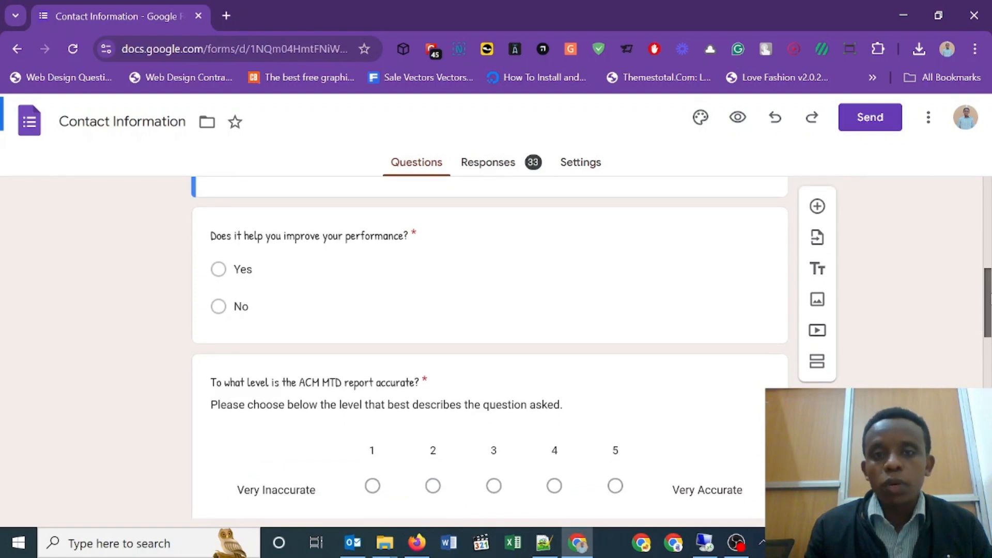
{"action": "scroll", "coordinate": [488, 346], "scroll_direction": "down", "scroll_amount": 1}
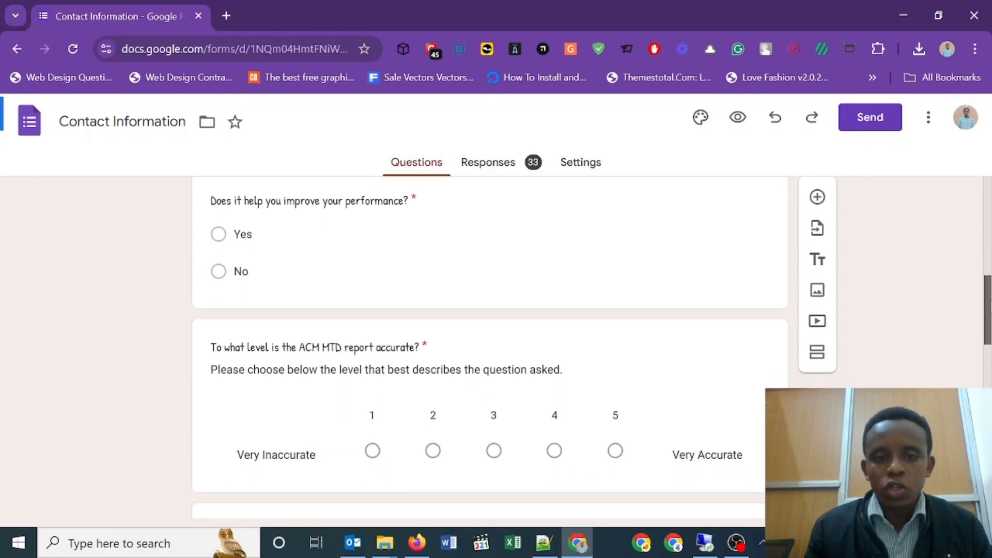
{"action": "scroll", "coordinate": [987, 328], "scroll_direction": "down", "scroll_amount": 2}
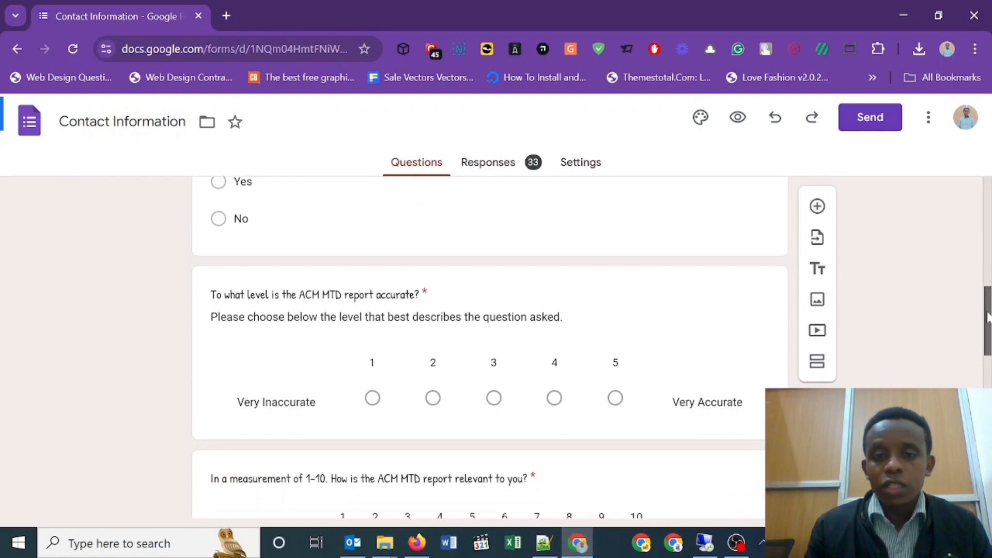
{"action": "left_click_drag", "start_coordinate": [987, 328], "coordinate": [647, 184]}
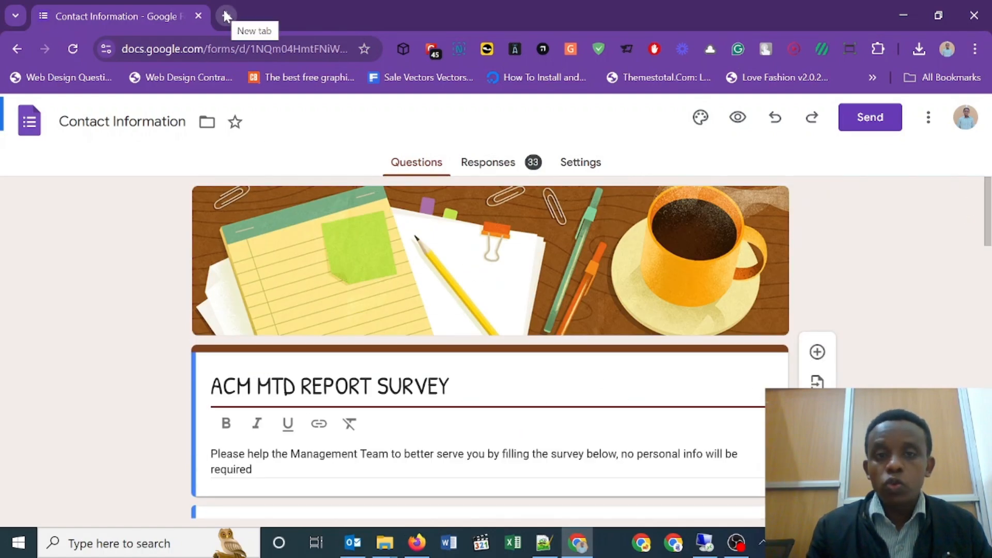
Copy the docs.google.com/forms part of the survey's address and open it in a new browser tab
{"action": "left_click_drag", "start_coordinate": [275, 48], "coordinate": [122, 48]}
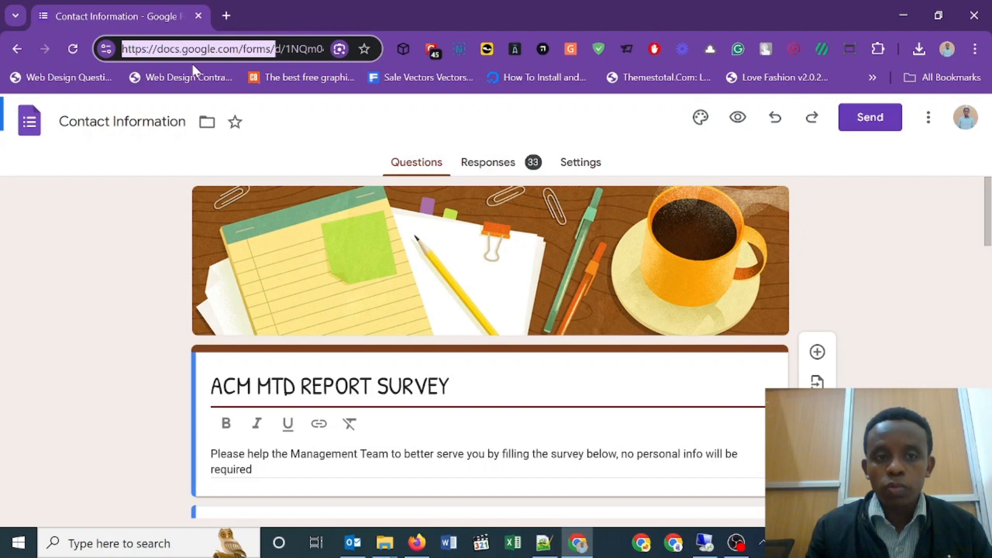
{"action": "key", "text": "ctrl+c"}
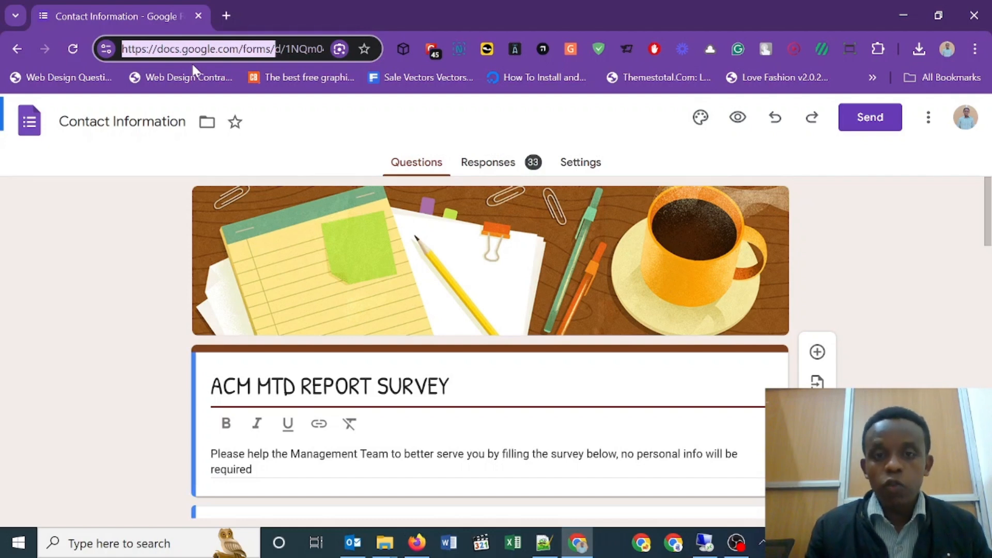
{"action": "left_click", "coordinate": [227, 15]}
{"action": "key", "text": "ctrl+v"}
{"action": "key", "text": "Return"}
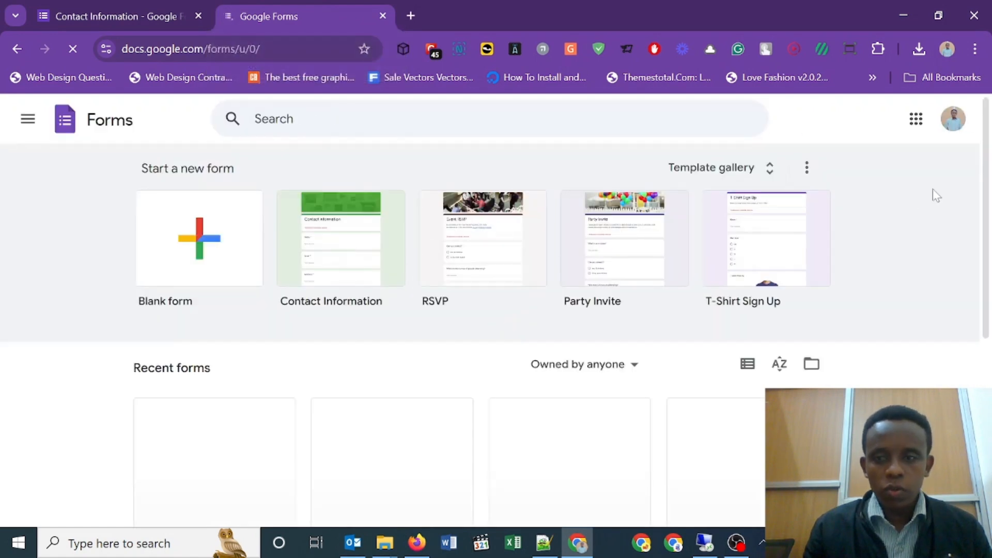
Create a blank form and allow docs.google.com to use the camera
{"action": "left_click", "coordinate": [210, 245]}
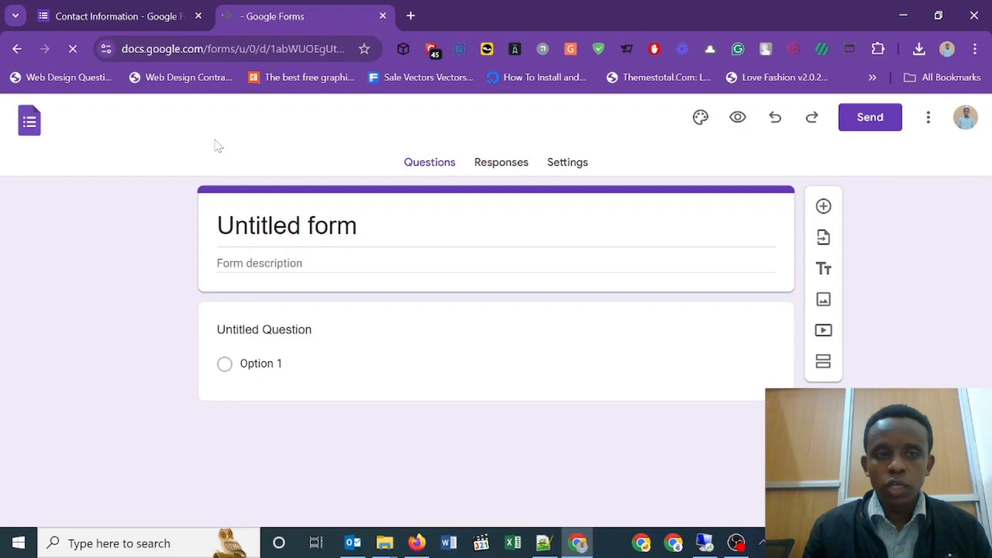
{"action": "left_click", "coordinate": [118, 6]}
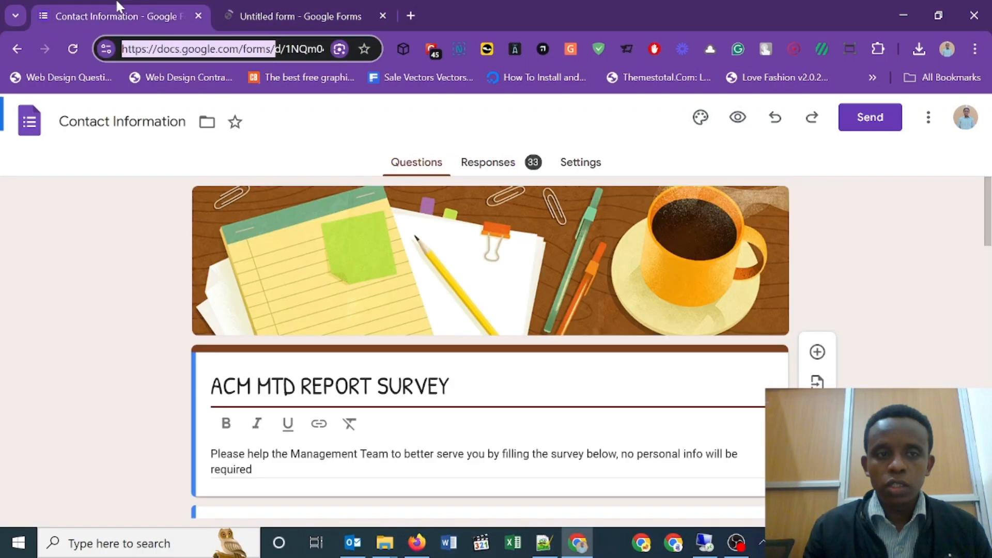
{"action": "left_click", "coordinate": [298, 7]}
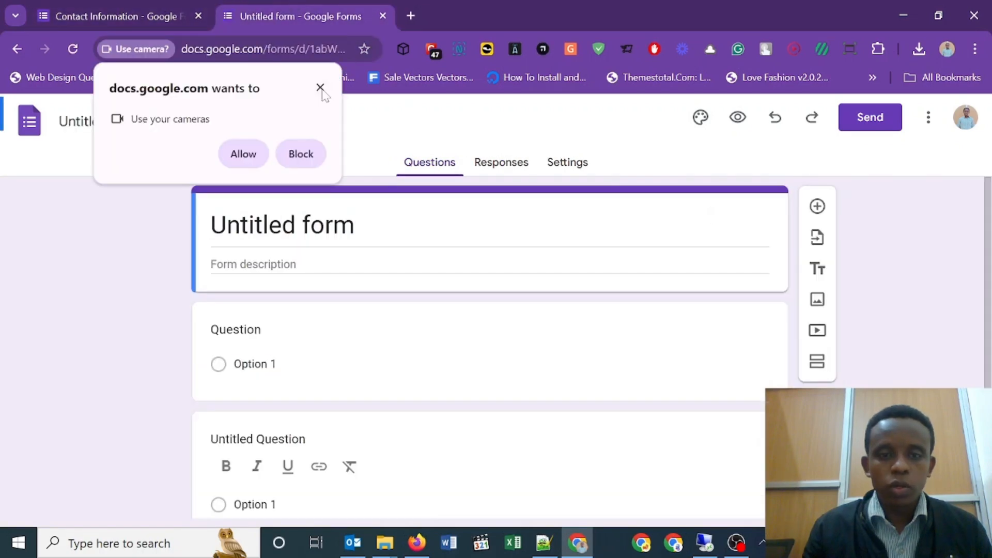
{"action": "left_click", "coordinate": [243, 154]}
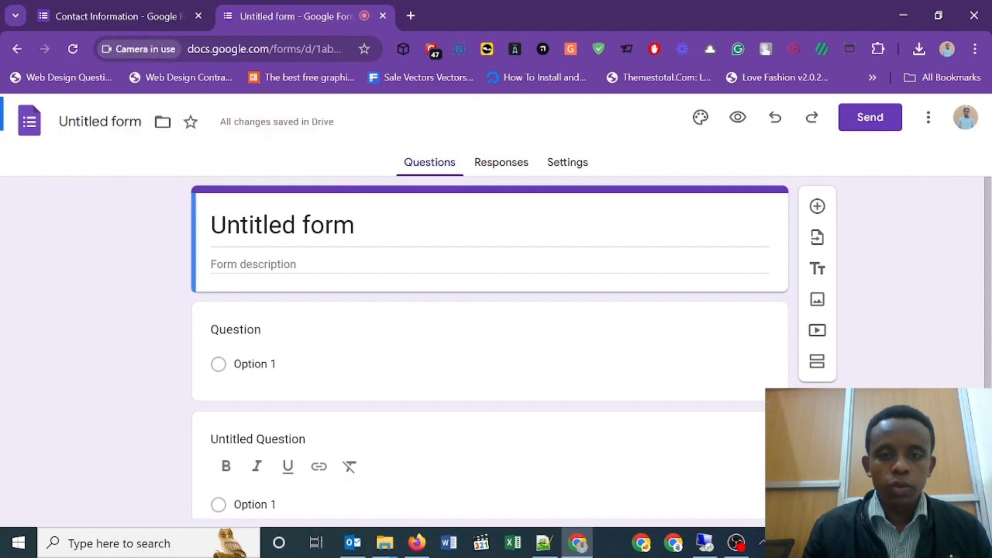
Set the new form's title to "ACM MTD REPORT SURVEY", matching the existing survey, and clear the title's formatting
{"action": "left_click", "coordinate": [253, 264]}
{"action": "left_click_drag", "start_coordinate": [356, 225], "coordinate": [134, 227]}
{"action": "type", "text": "A"}
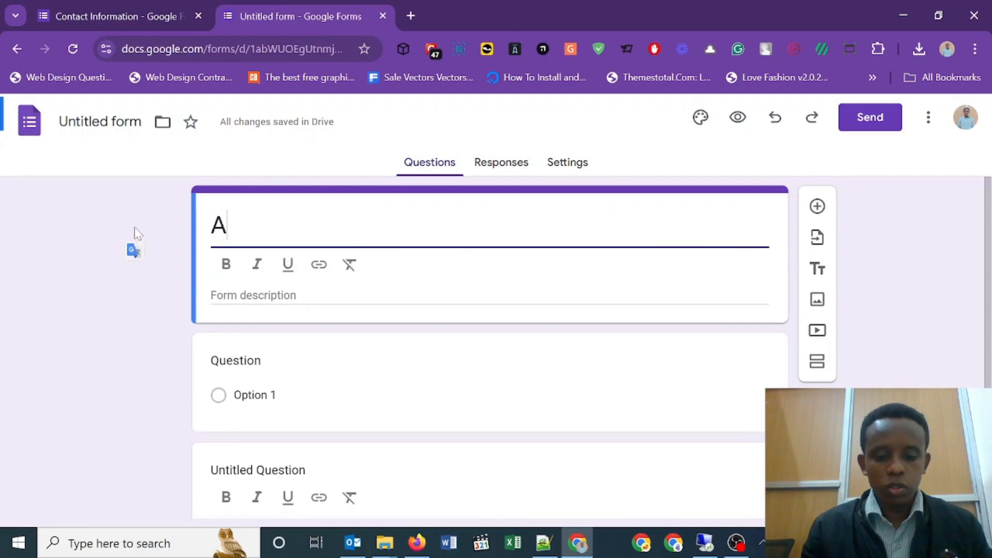
{"action": "type", "text": "CM MTD REPORT"}
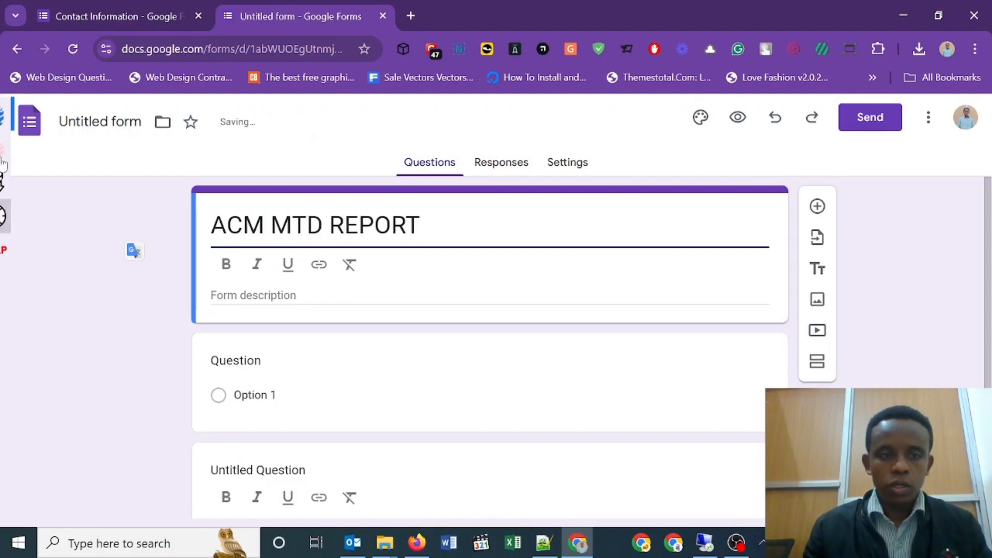
{"action": "left_click", "coordinate": [88, 4]}
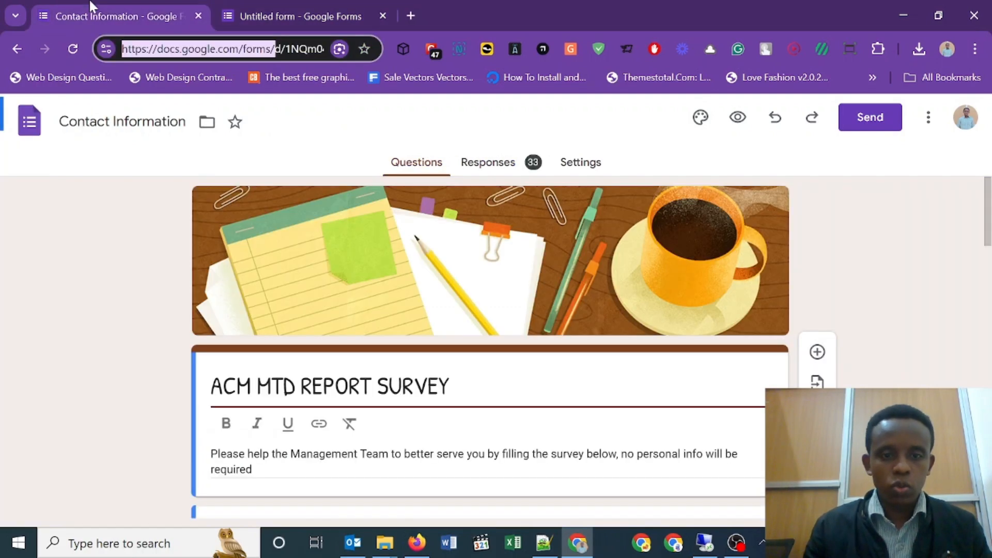
{"action": "left_click", "coordinate": [294, 12]}
{"action": "type", "text": "SURVEY"}
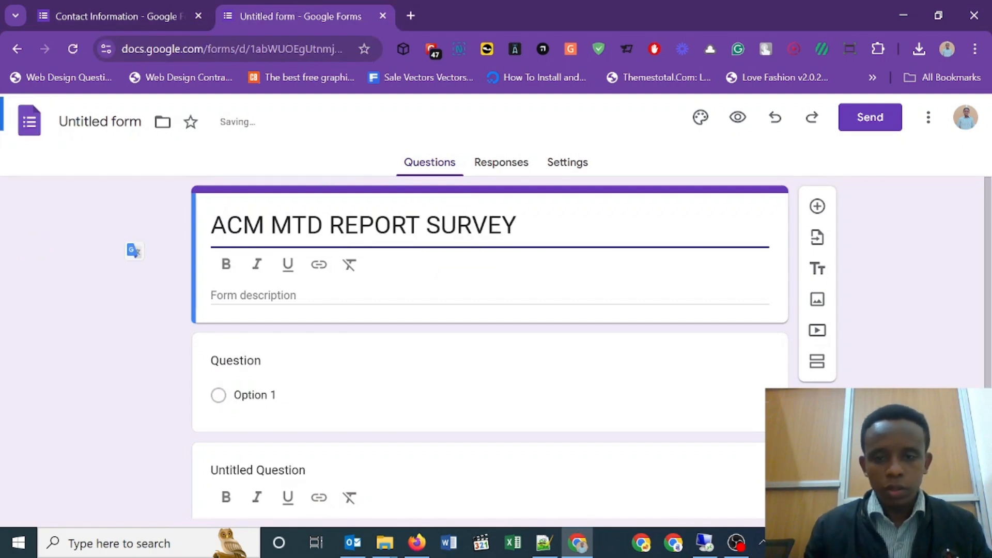
{"action": "key", "text": "ctrl+a"}
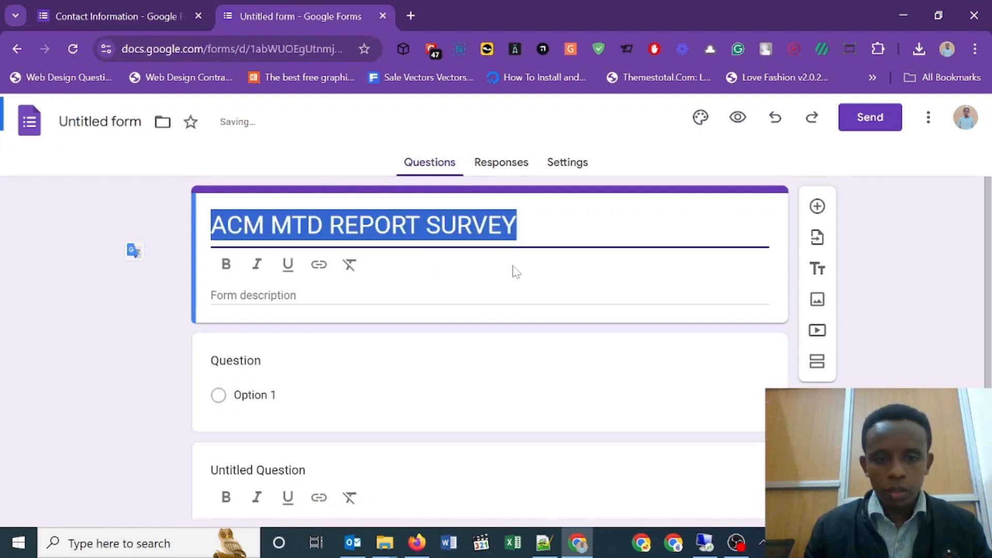
{"action": "left_click", "coordinate": [349, 267]}
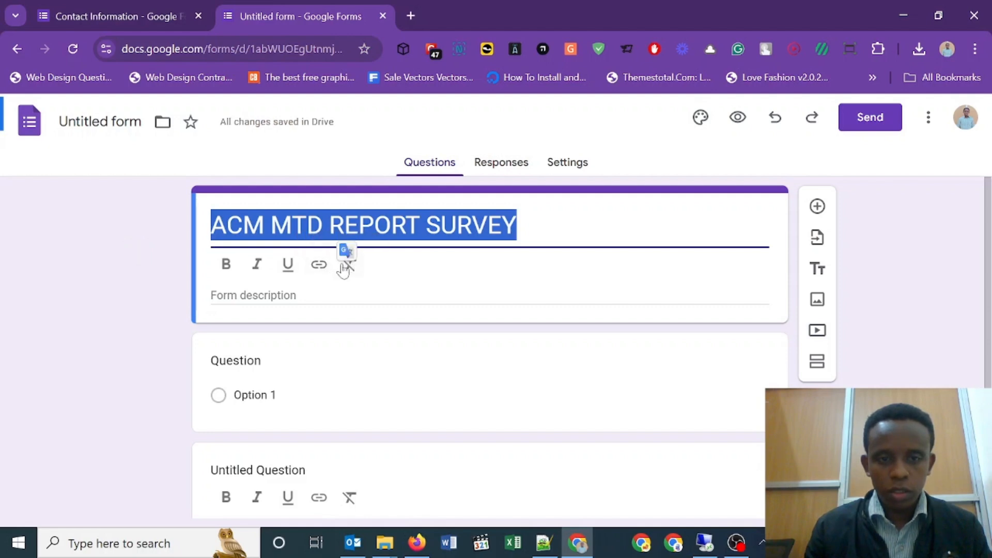
Copy the description beginning "Please help the Management Team" from the existing survey into the new form's description
{"action": "scroll", "coordinate": [608, 377], "scroll_direction": "down", "scroll_amount": 1}
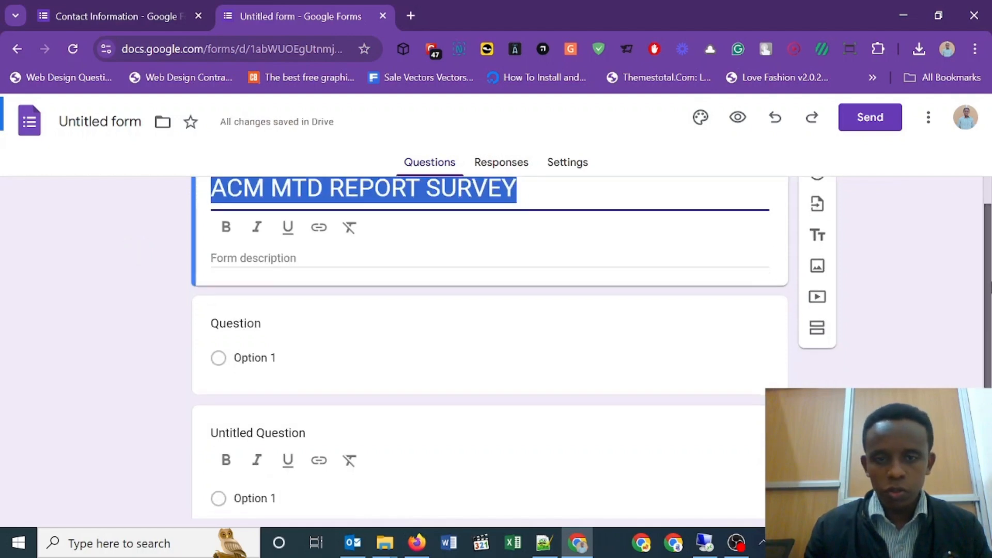
{"action": "left_click", "coordinate": [102, 8]}
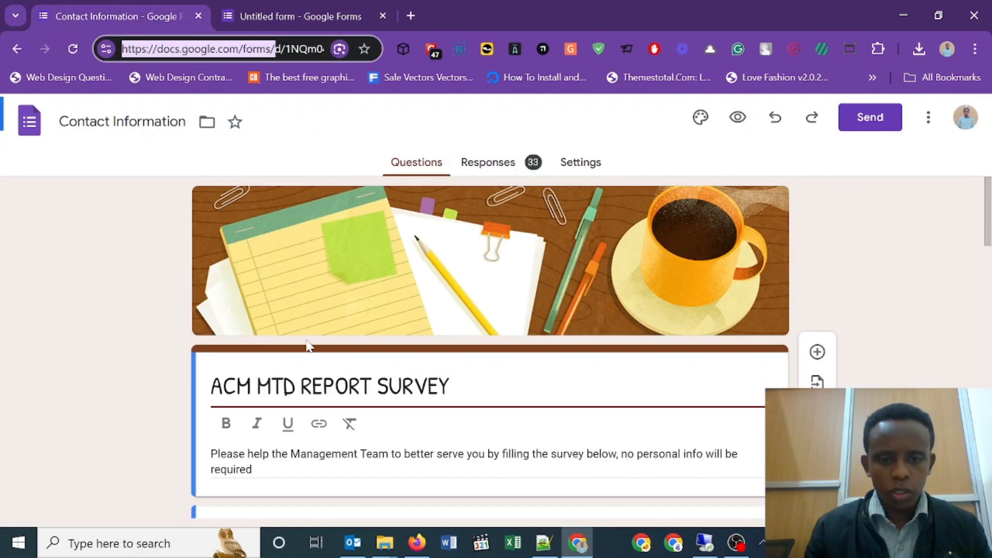
{"action": "triple_click", "coordinate": [207, 469]}
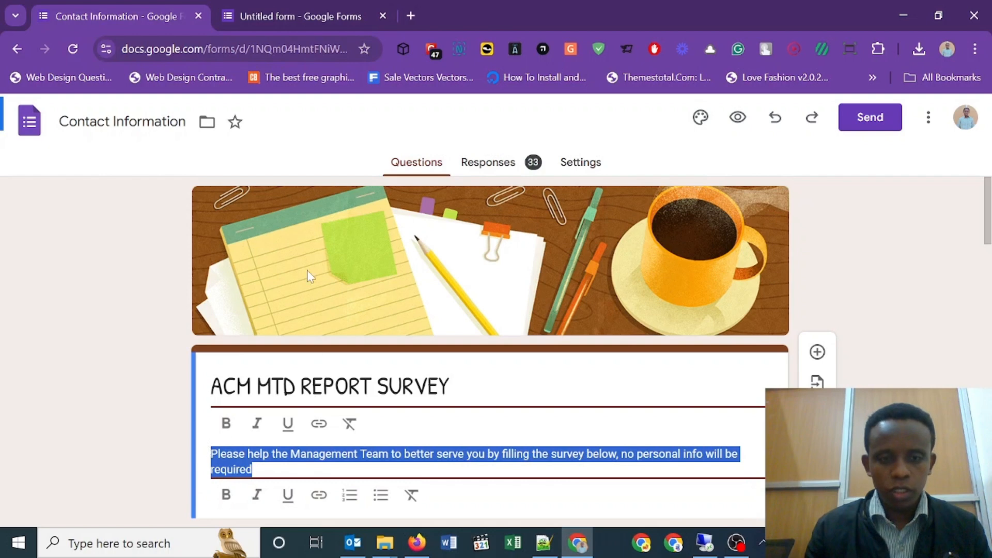
{"action": "left_click", "coordinate": [271, 20]}
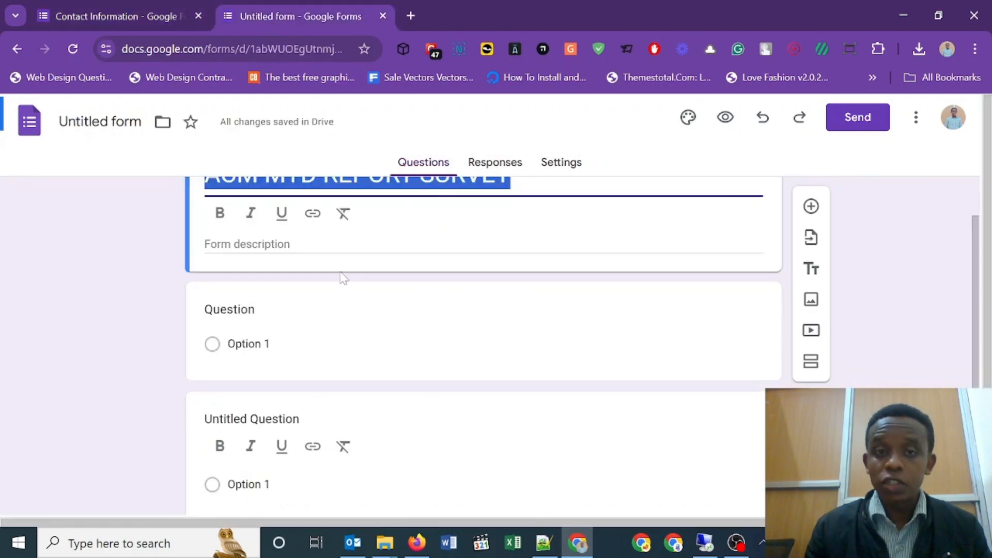
{"action": "left_click", "coordinate": [345, 258]}
{"action": "key", "text": "ctrl+v"}
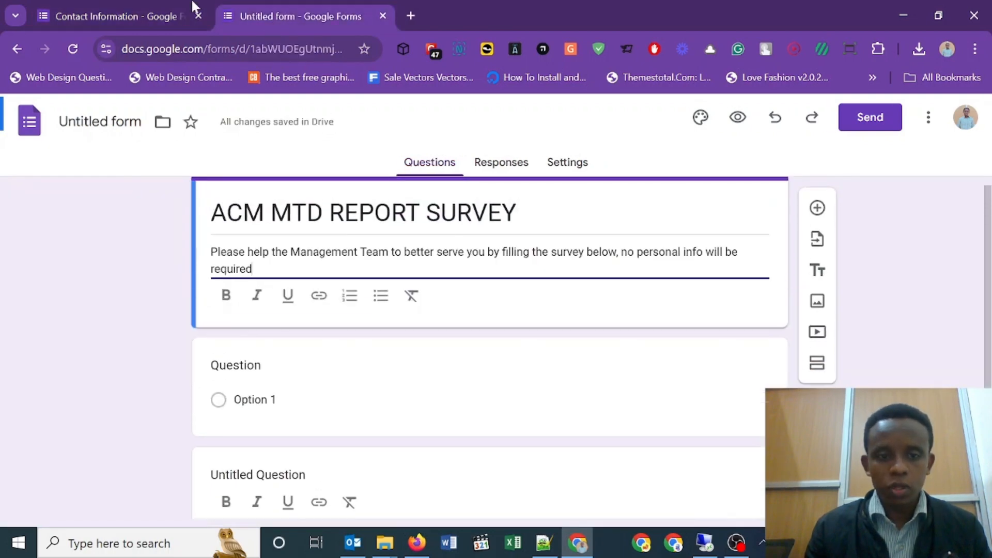
Copy the question "Do you understand this report to your knowledge?" from the existing survey into the new form's first question
{"action": "left_click", "coordinate": [116, 9]}
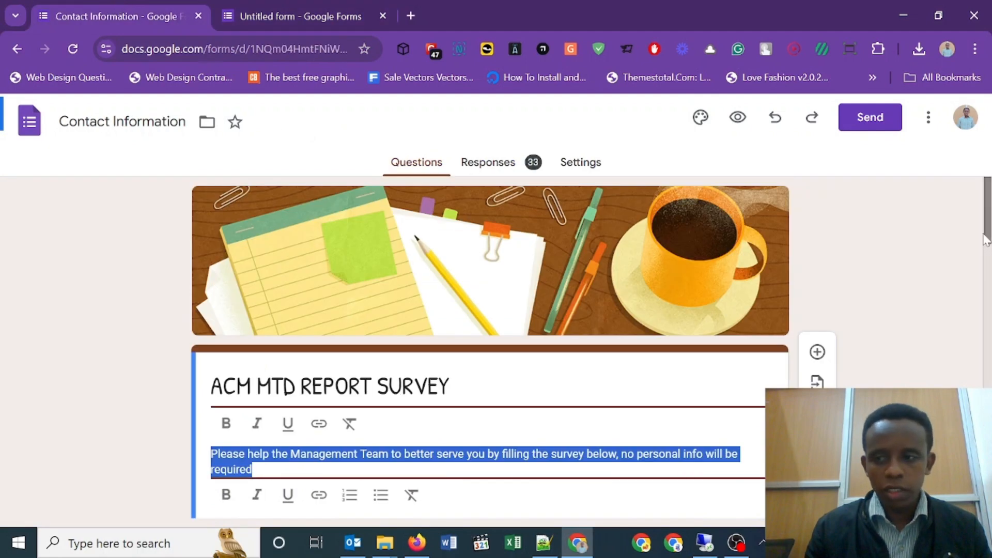
{"action": "scroll", "coordinate": [581, 243], "scroll_direction": "down", "scroll_amount": 5}
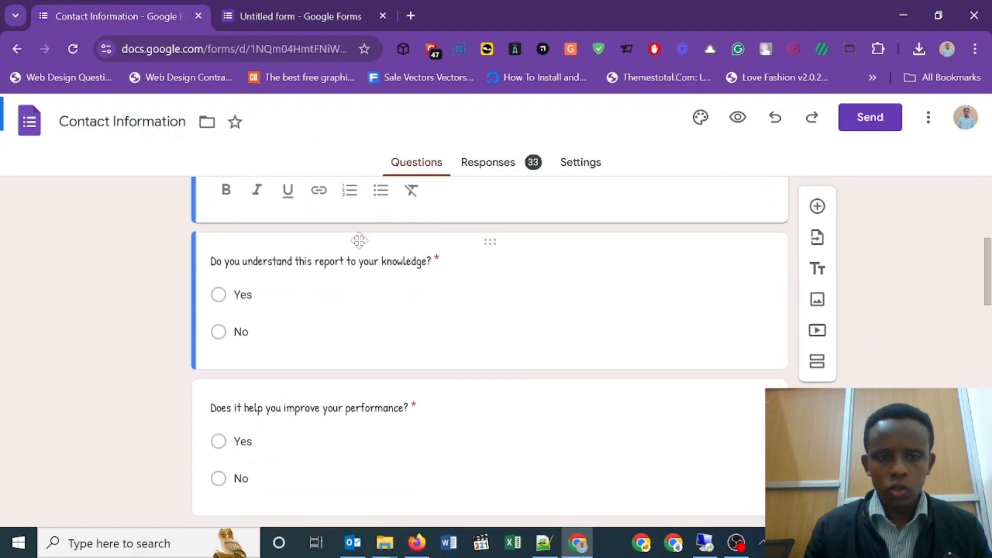
{"action": "left_click", "coordinate": [219, 261]}
{"action": "key", "text": "ctrl+c"}
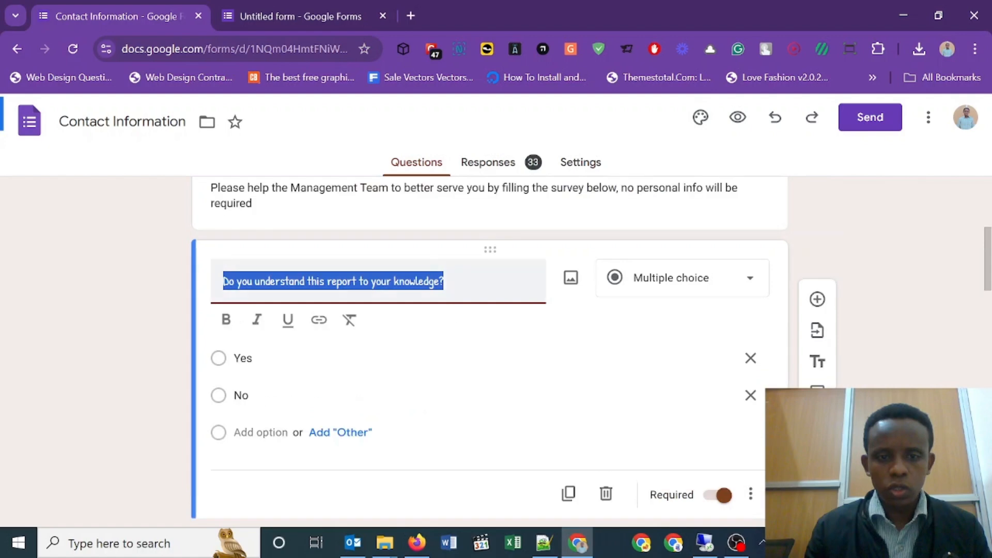
{"action": "left_click", "coordinate": [344, 8]}
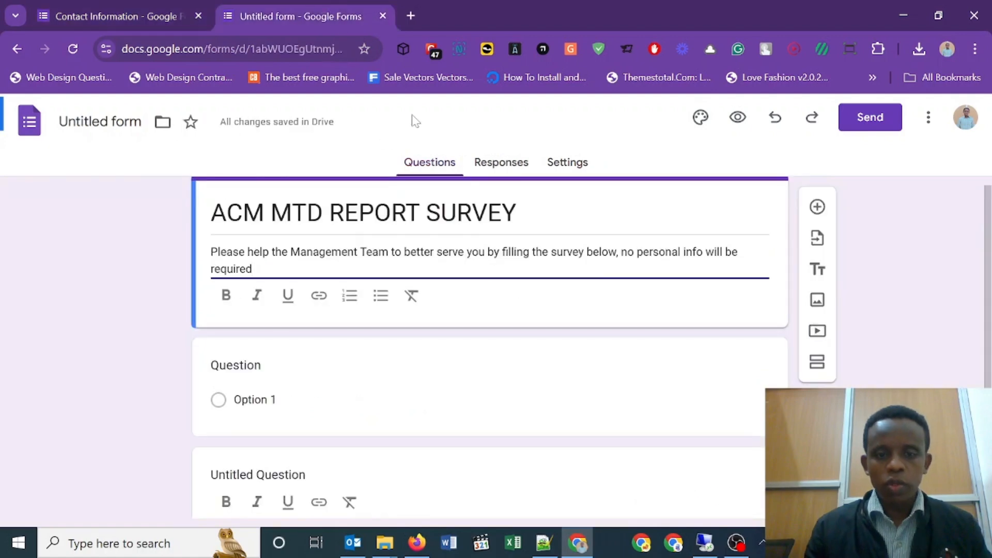
{"action": "left_click", "coordinate": [274, 370]}
{"action": "key", "text": "ctrl+v"}
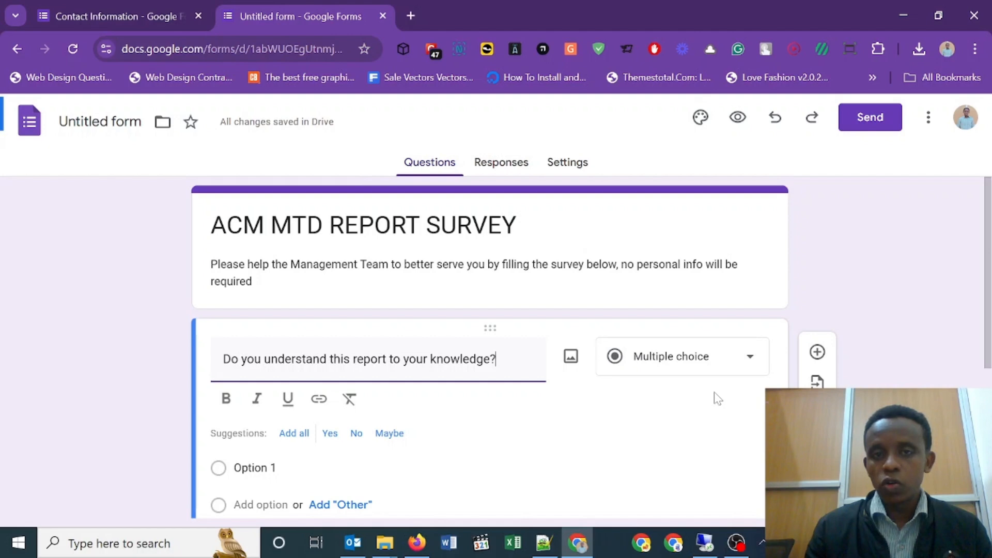
Give the first question the answer options Yes and No, and make it required
{"action": "scroll", "coordinate": [726, 307], "scroll_direction": "down", "scroll_amount": 2}
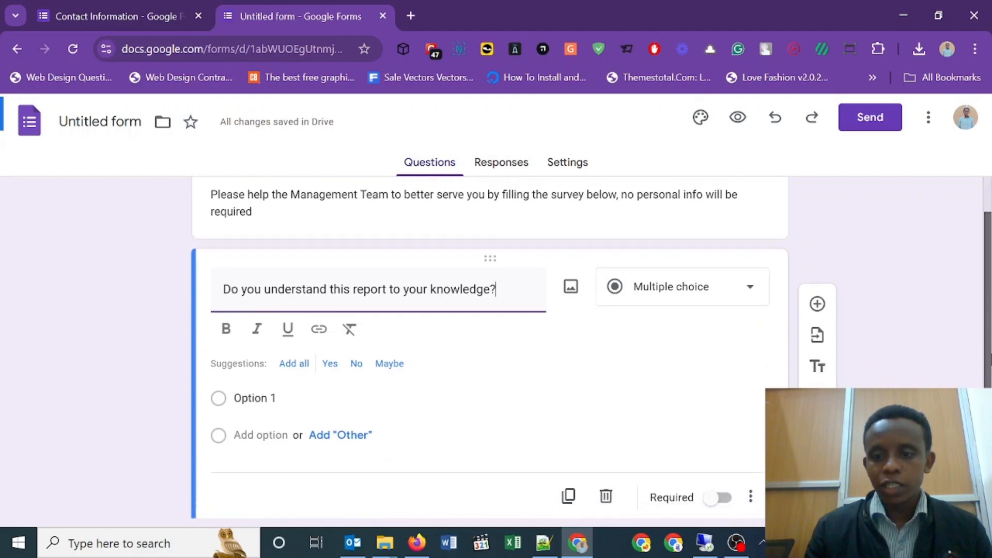
{"action": "left_click", "coordinate": [257, 389]}
{"action": "type", "text": "y"}
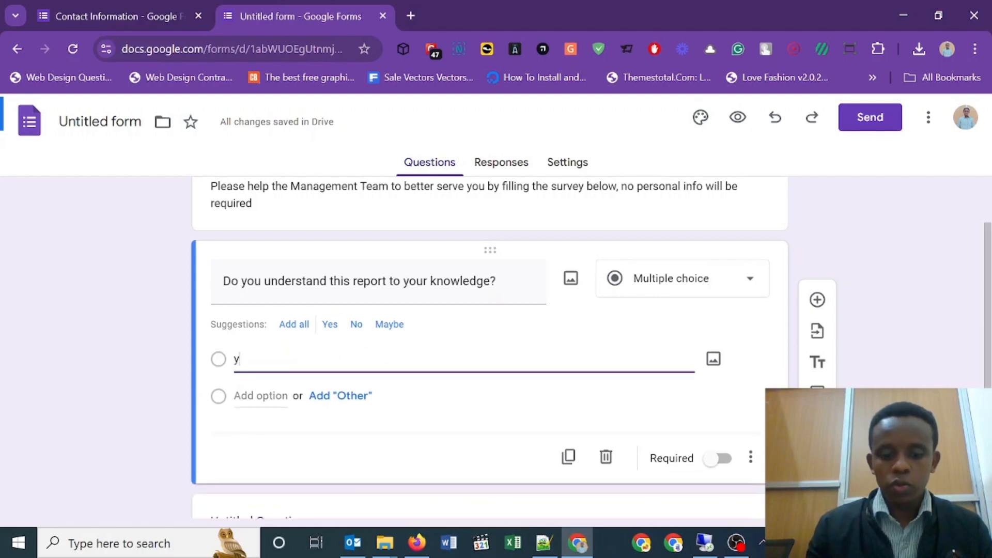
{"action": "type", "text": "ES"}
{"action": "left_click", "coordinate": [259, 397]}
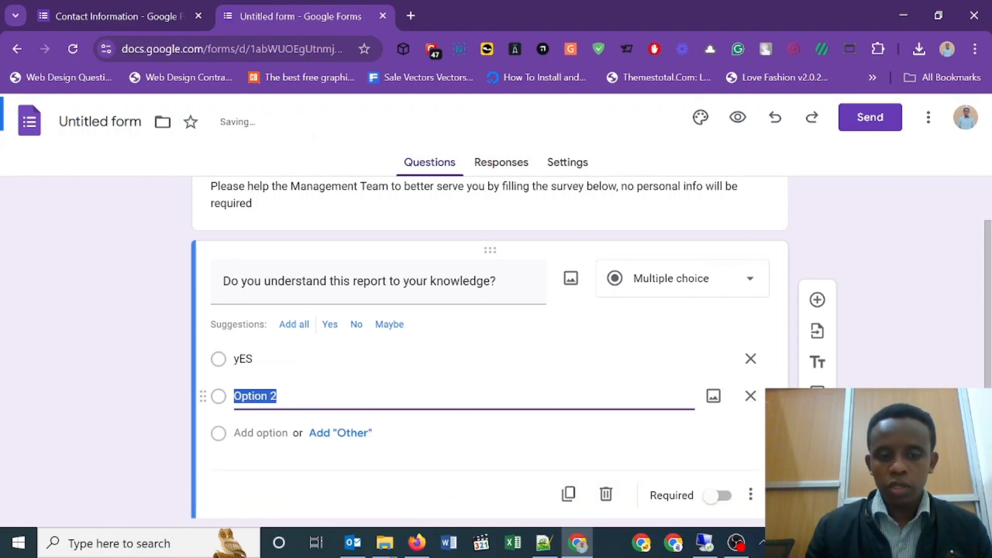
{"action": "left_click", "coordinate": [204, 362]}
{"action": "type", "text": "Yes"}
{"action": "left_click", "coordinate": [253, 396]}
{"action": "left_click", "coordinate": [253, 397]}
{"action": "key", "text": "ctrl+a"}
{"action": "type", "text": "No"}
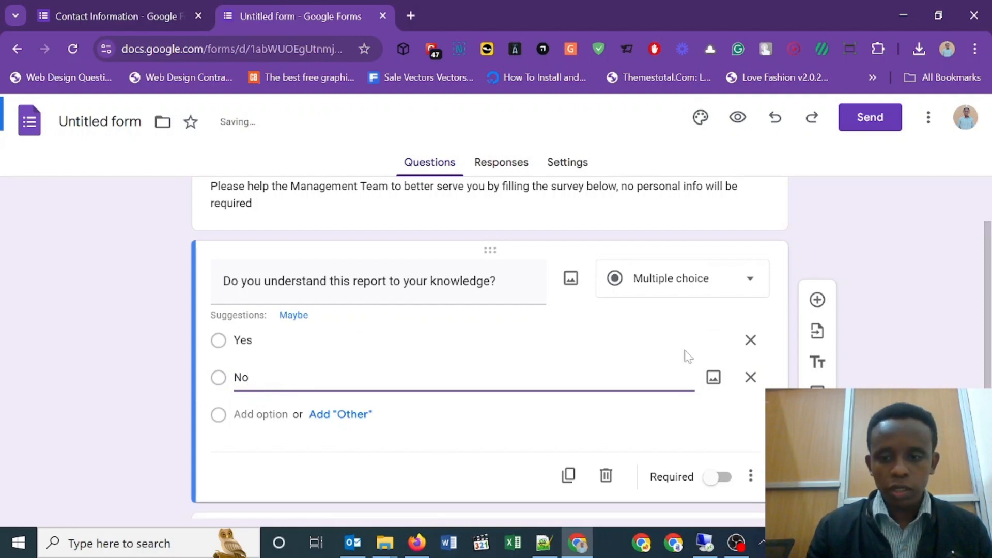
{"action": "left_click", "coordinate": [723, 476]}
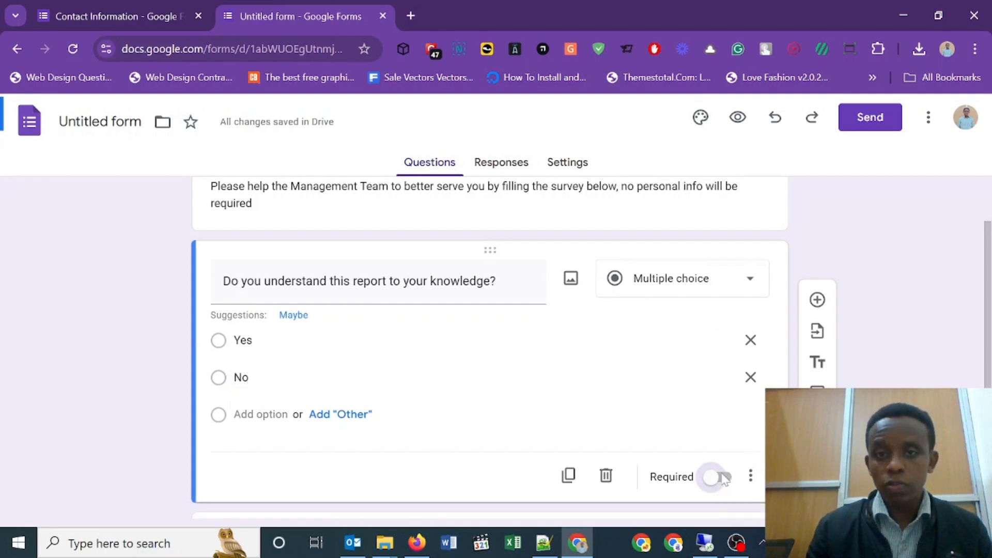
{"action": "left_click", "coordinate": [724, 476]}
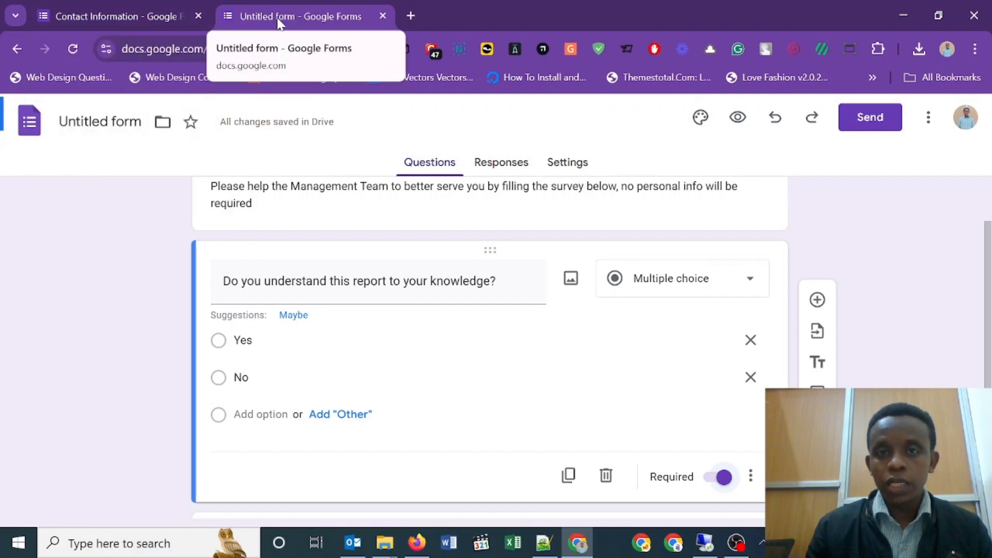
Copy the question "Does it help you improve your performance?" from the existing survey into the new form's untitled second question
{"action": "left_click", "coordinate": [143, 7]}
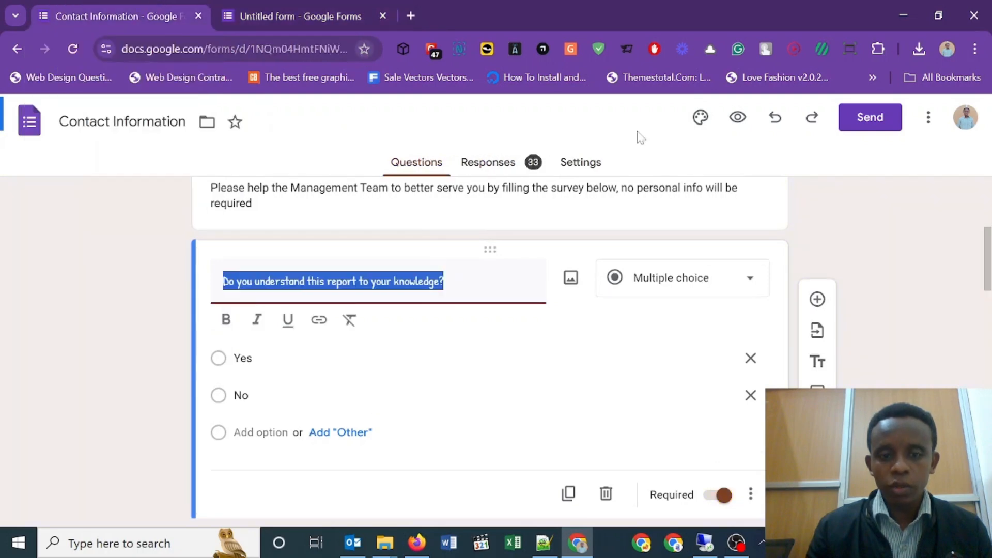
{"action": "scroll", "coordinate": [703, 268], "scroll_direction": "down", "scroll_amount": 6}
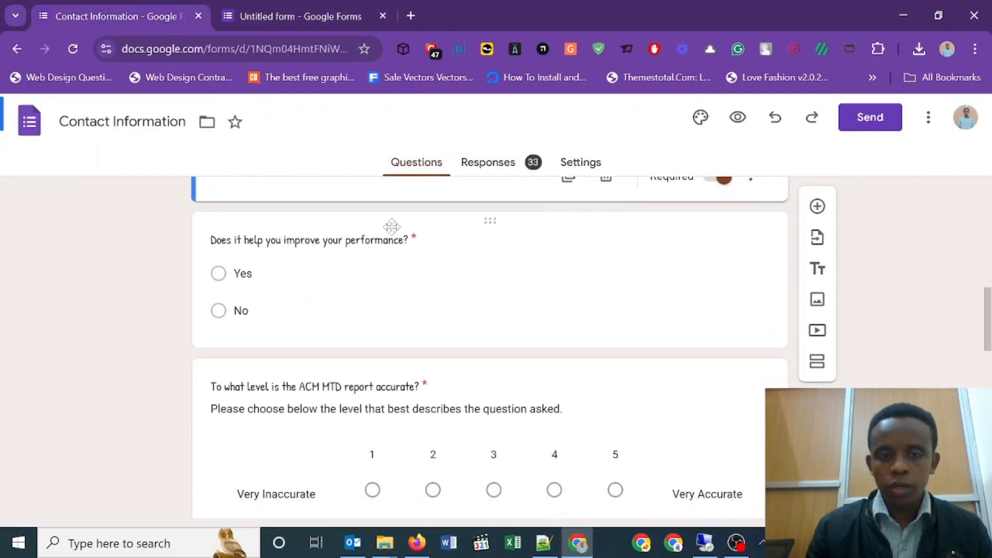
{"action": "left_click", "coordinate": [425, 246]}
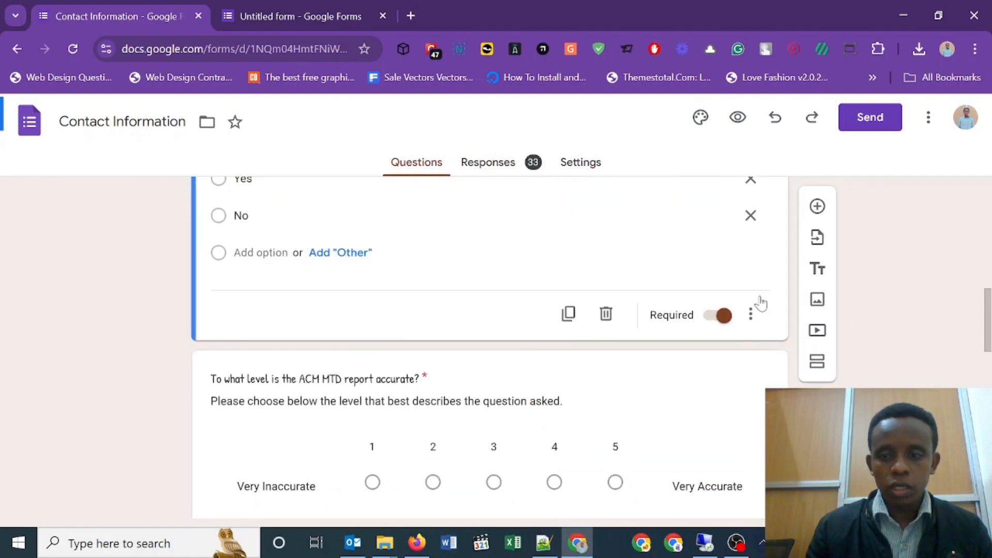
{"action": "left_click_drag", "start_coordinate": [988, 326], "coordinate": [977, 292]}
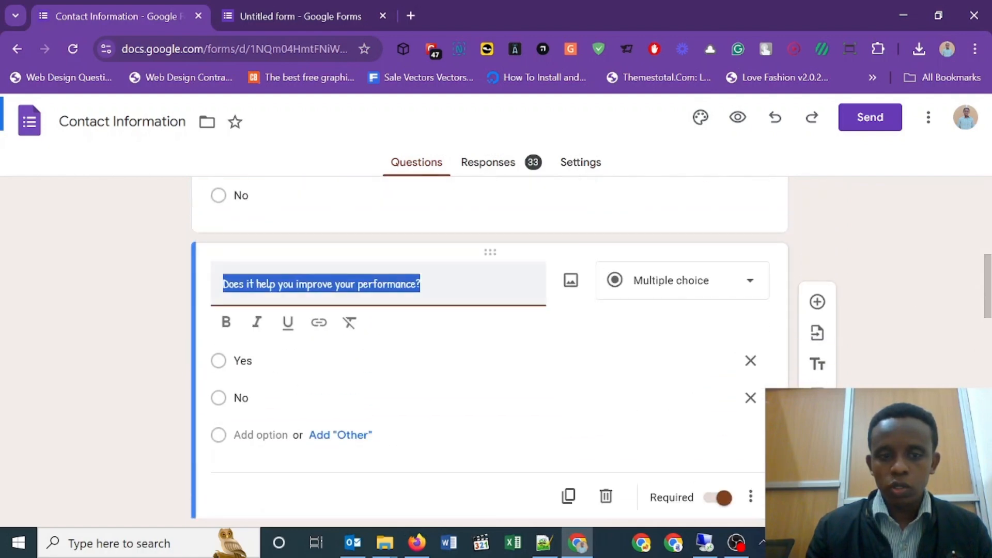
{"action": "left_click", "coordinate": [252, 22]}
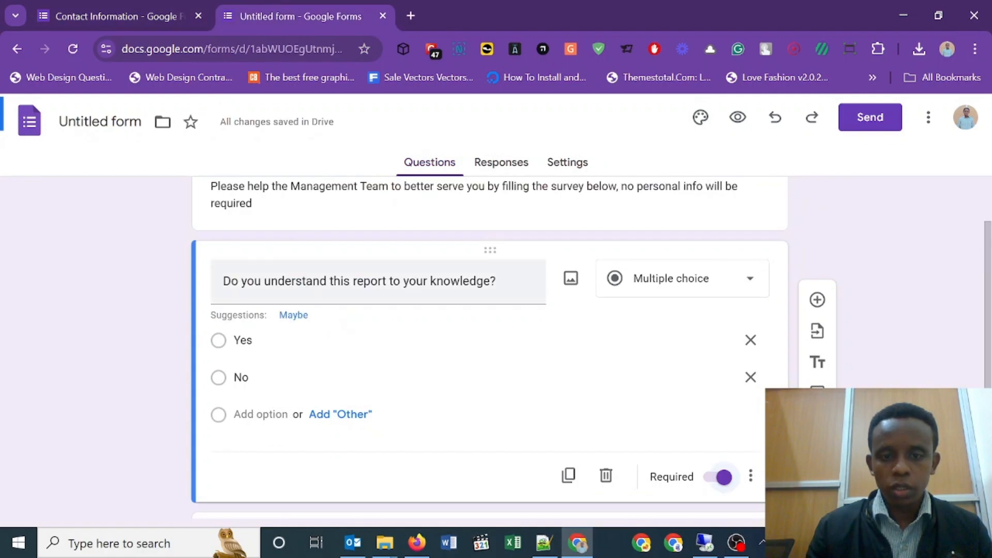
{"action": "left_click", "coordinate": [817, 375]}
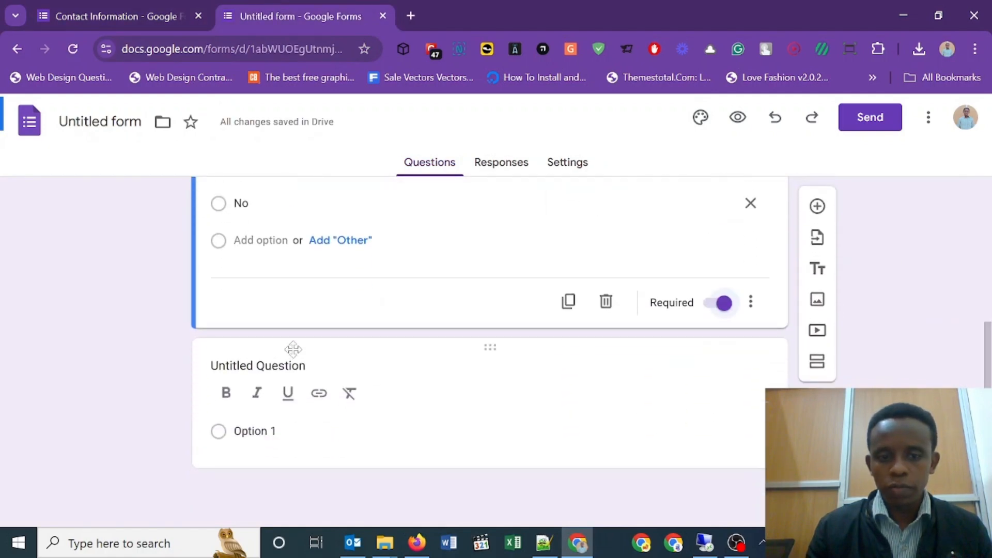
{"action": "left_click", "coordinate": [293, 349]}
{"action": "left_click", "coordinate": [316, 312]}
{"action": "type", "text": "Does it help you improve your performance?"}
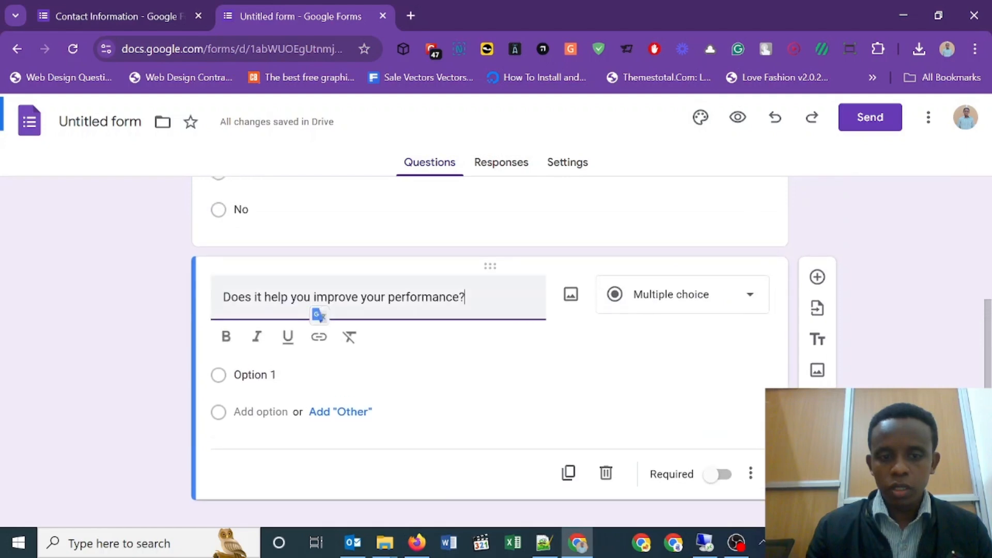
Check the performance question's settings in the existing survey, and give its copy the options Yes and No as a required question
{"action": "left_click", "coordinate": [115, 13]}
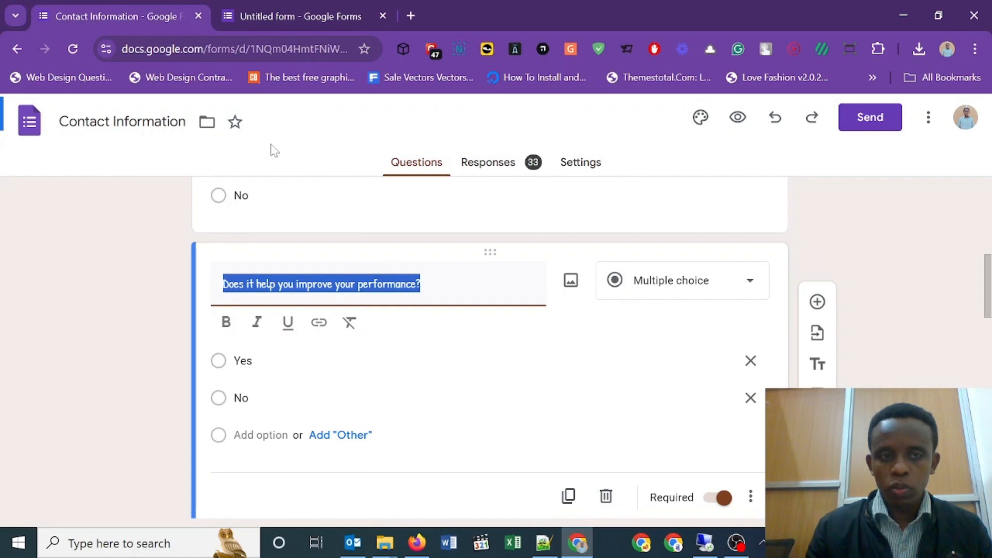
{"action": "key", "text": "ctrl+Tab"}
{"action": "left_click", "coordinate": [272, 405]}
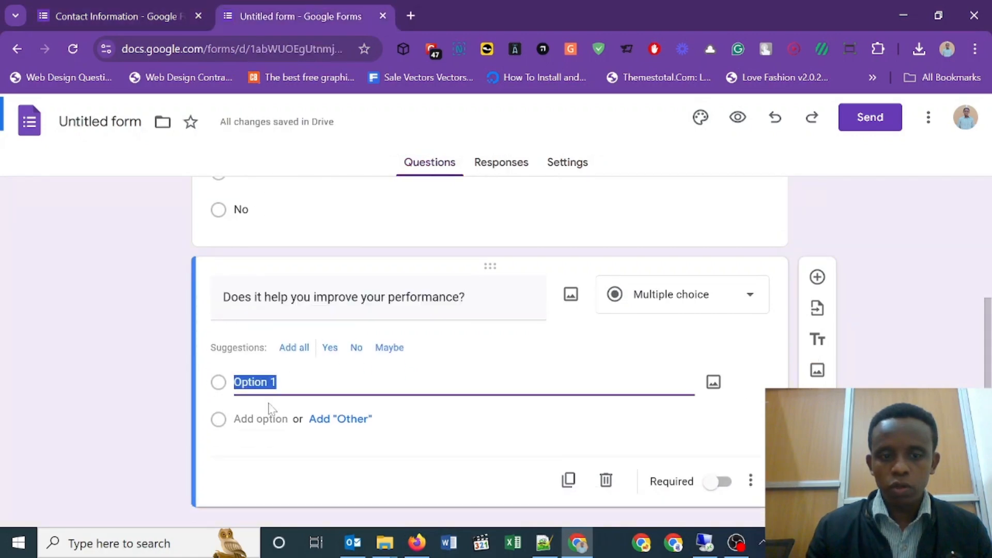
{"action": "type", "text": "Yes"}
{"action": "key", "text": "Return"}
{"action": "type", "text": "No"}
{"action": "left_click", "coordinate": [107, 11]}
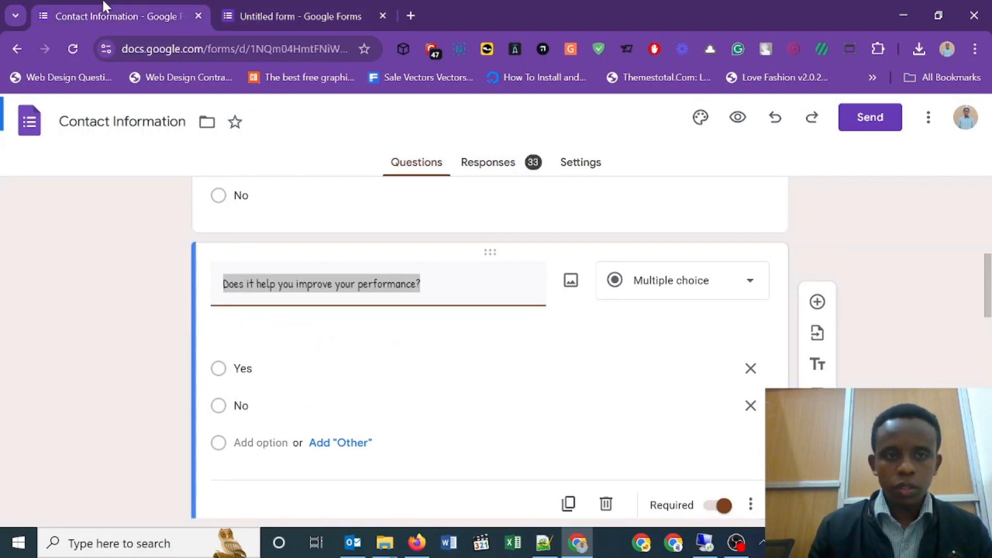
{"action": "left_click", "coordinate": [269, 11]}
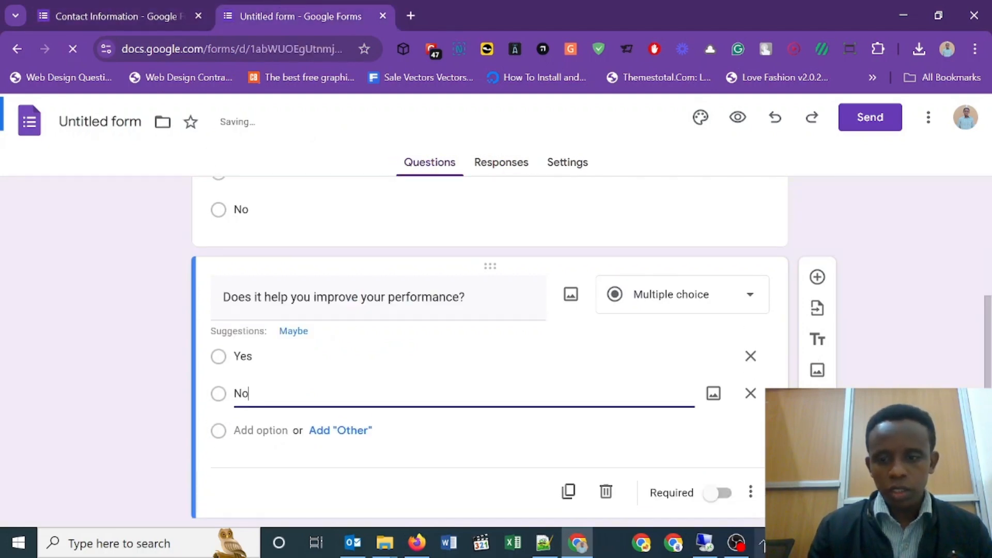
{"action": "left_click", "coordinate": [718, 492]}
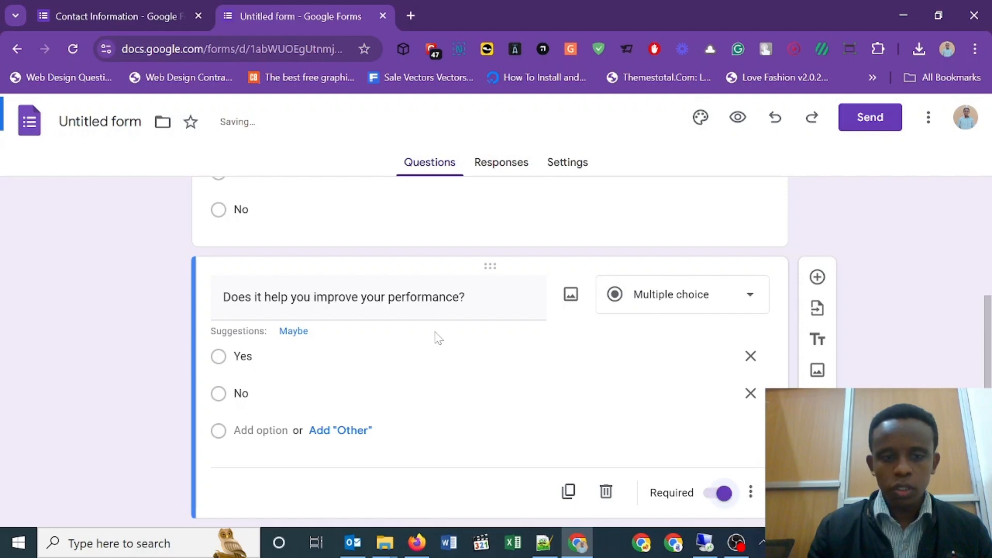
Add a third question to the new form and copy "To what level is the ACM MTD report accurate?" into it from the existing survey
{"action": "scroll", "coordinate": [878, 230], "scroll_direction": "down", "scroll_amount": 1}
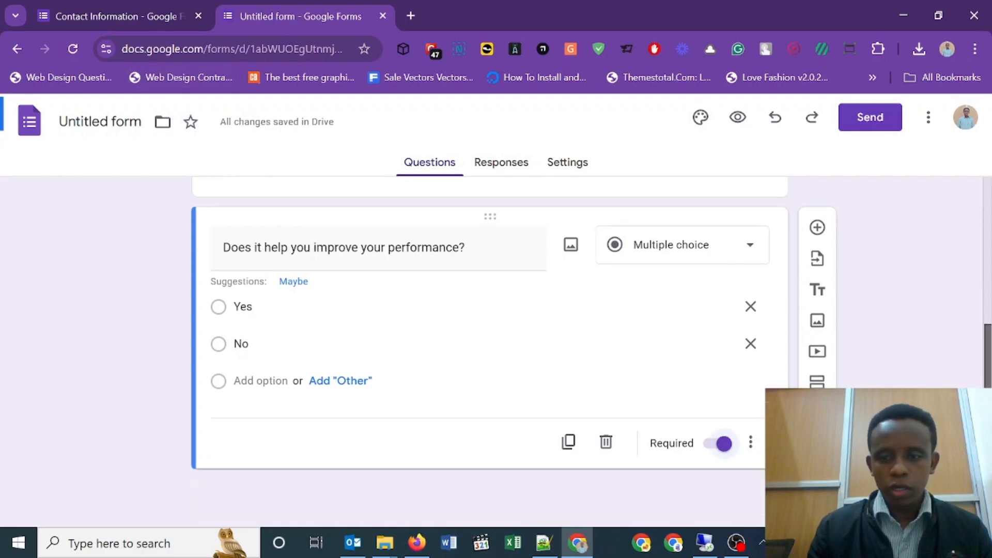
{"action": "left_click", "coordinate": [817, 228]}
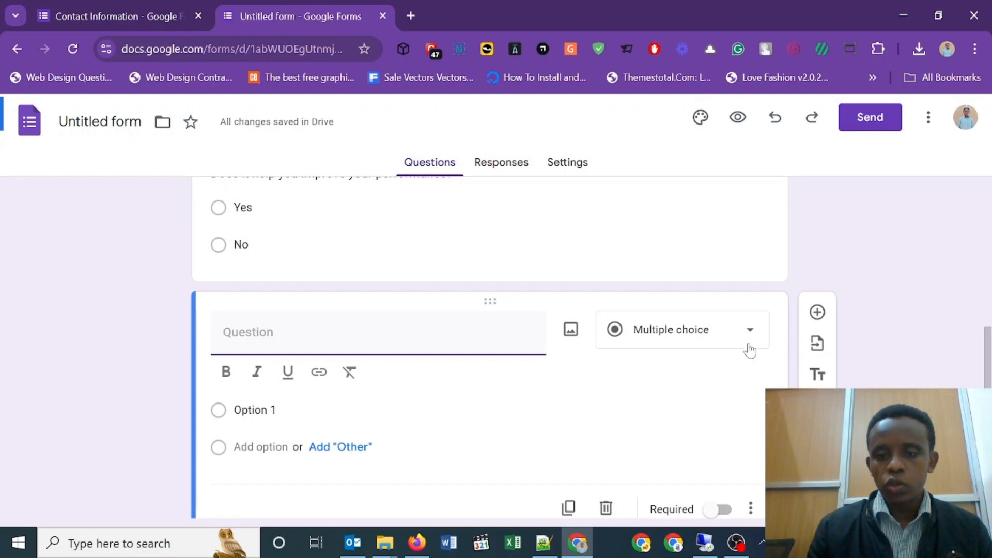
{"action": "left_click", "coordinate": [738, 345]}
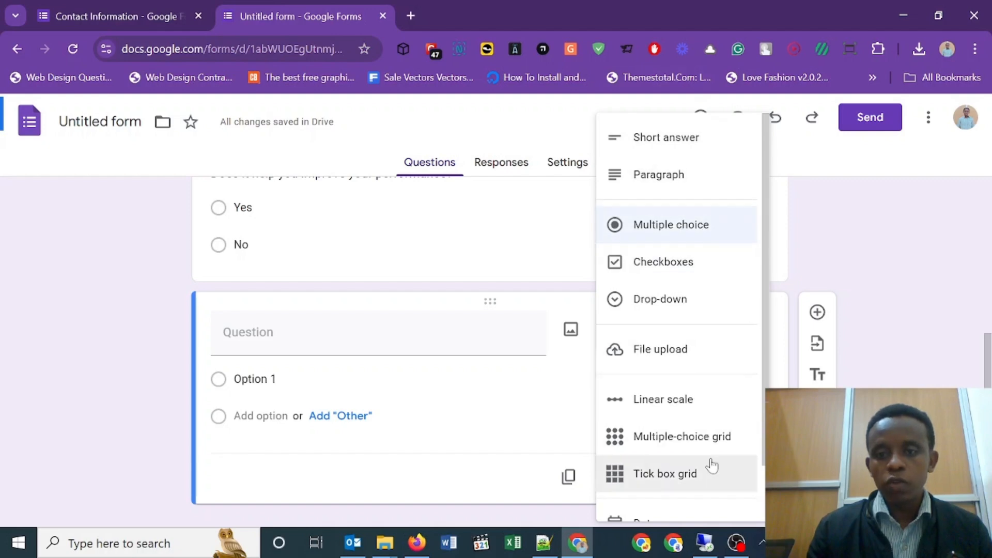
{"action": "left_click", "coordinate": [121, 13]}
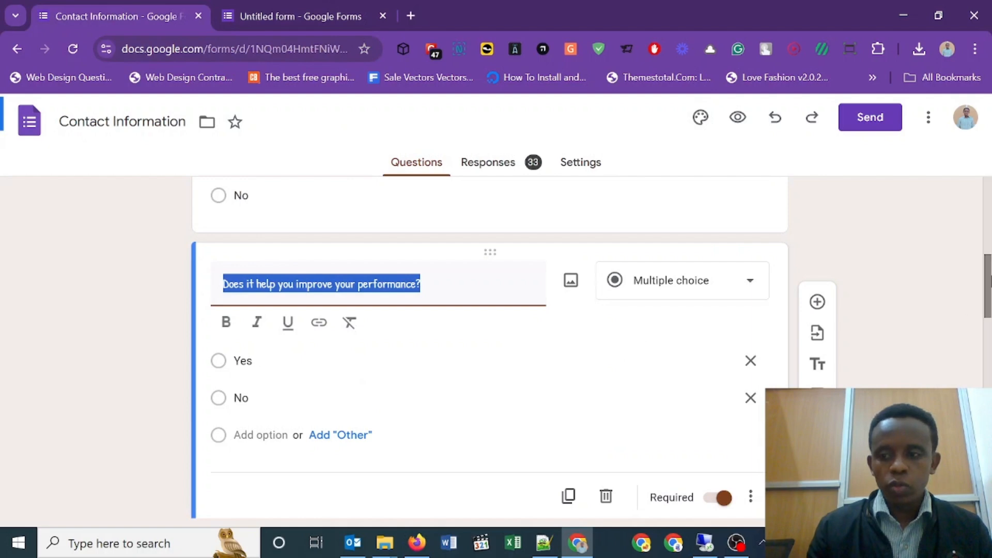
{"action": "scroll", "coordinate": [968, 289], "scroll_direction": "down", "scroll_amount": 5}
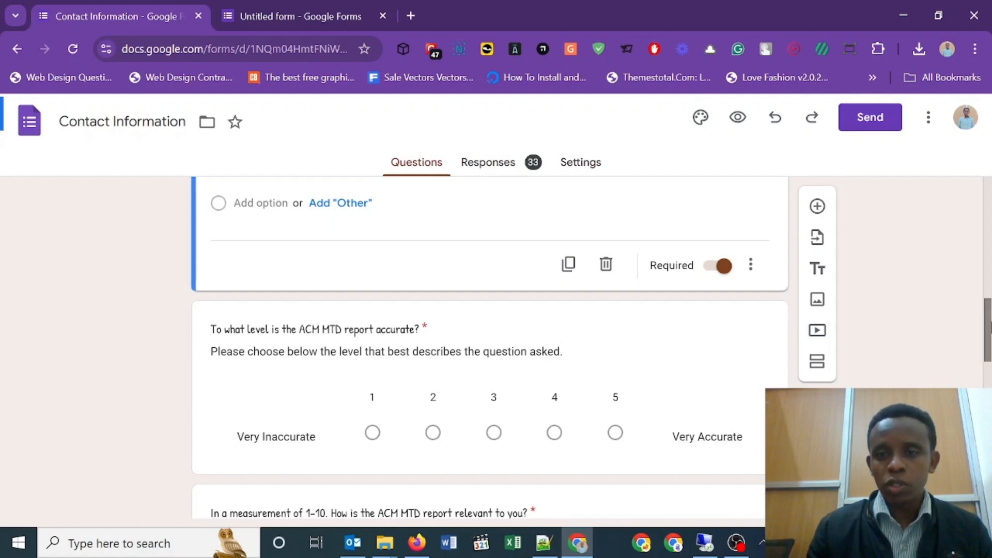
{"action": "scroll", "coordinate": [743, 267], "scroll_direction": "down", "scroll_amount": 2}
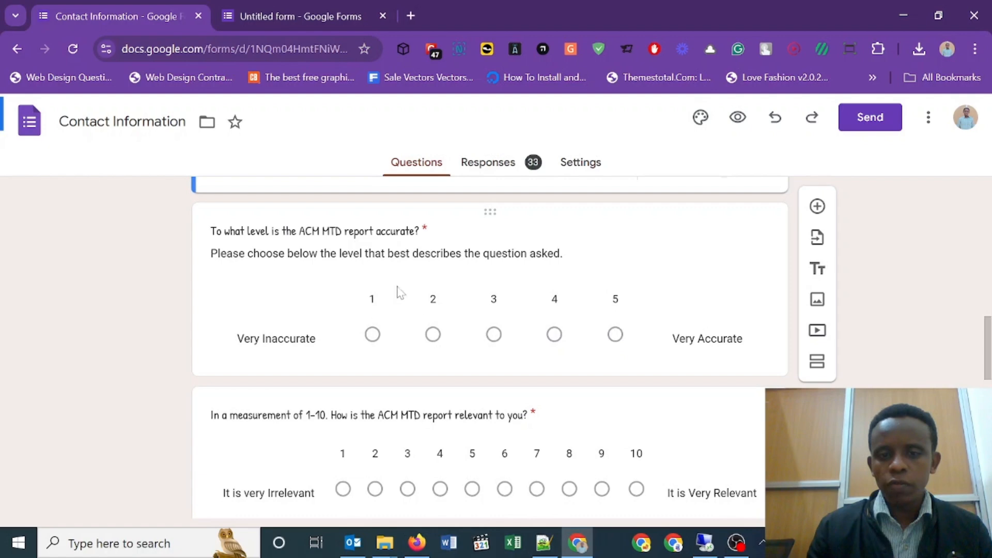
{"action": "left_click_drag", "start_coordinate": [210, 253], "coordinate": [562, 255]}
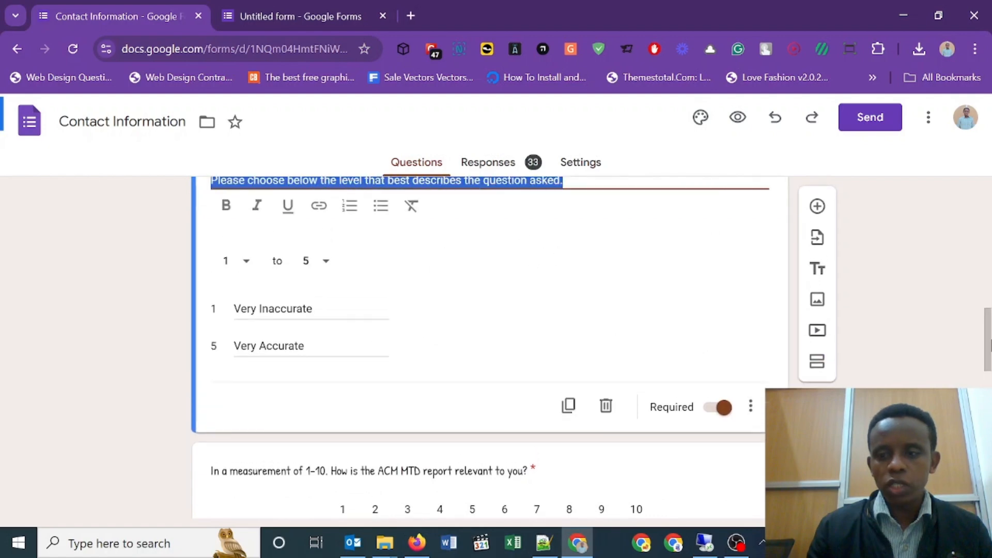
{"action": "scroll", "coordinate": [860, 329], "scroll_direction": "up", "scroll_amount": 3}
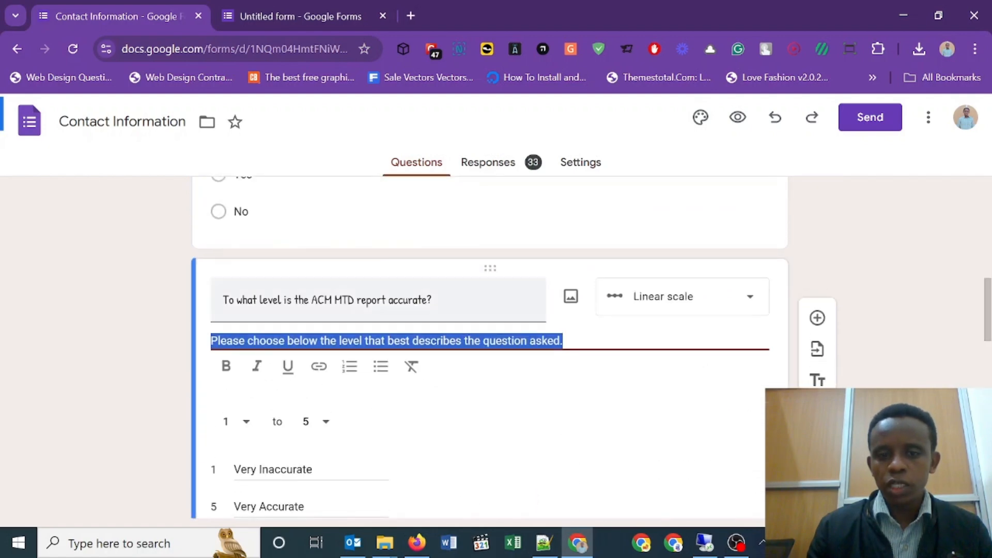
{"action": "left_click", "coordinate": [376, 300]}
{"action": "key", "text": "ctrl+c"}
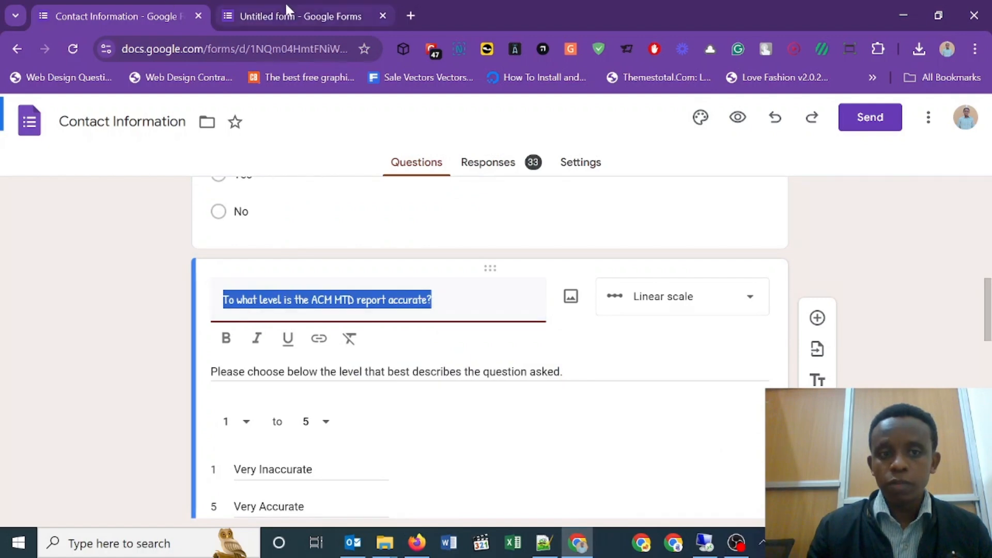
{"action": "left_click", "coordinate": [288, 16]}
{"action": "key", "text": "Escape"}
{"action": "key", "text": "ctrl+v"}
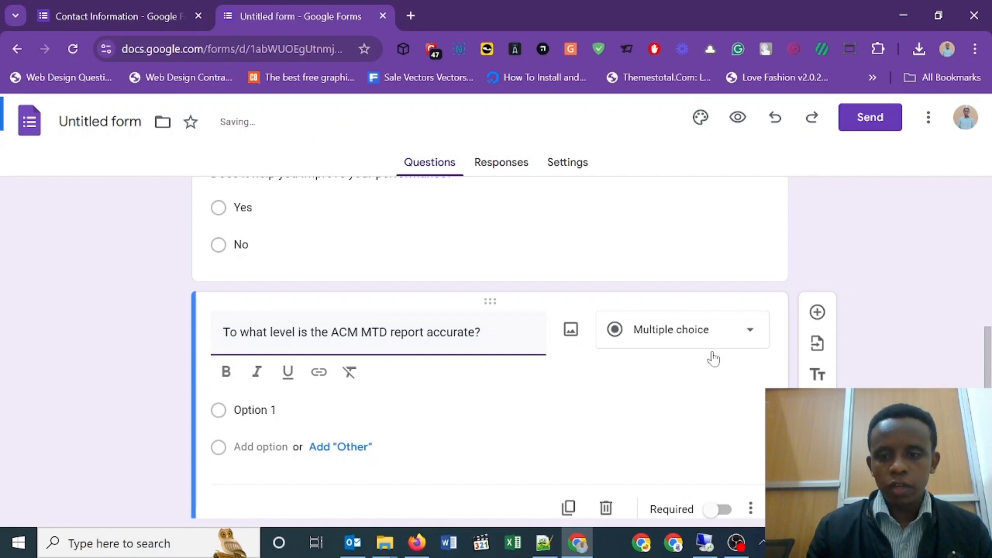
Change the third question, "To what level is the ACM MTD report accurate?", to a linear scale
{"action": "left_click", "coordinate": [693, 338]}
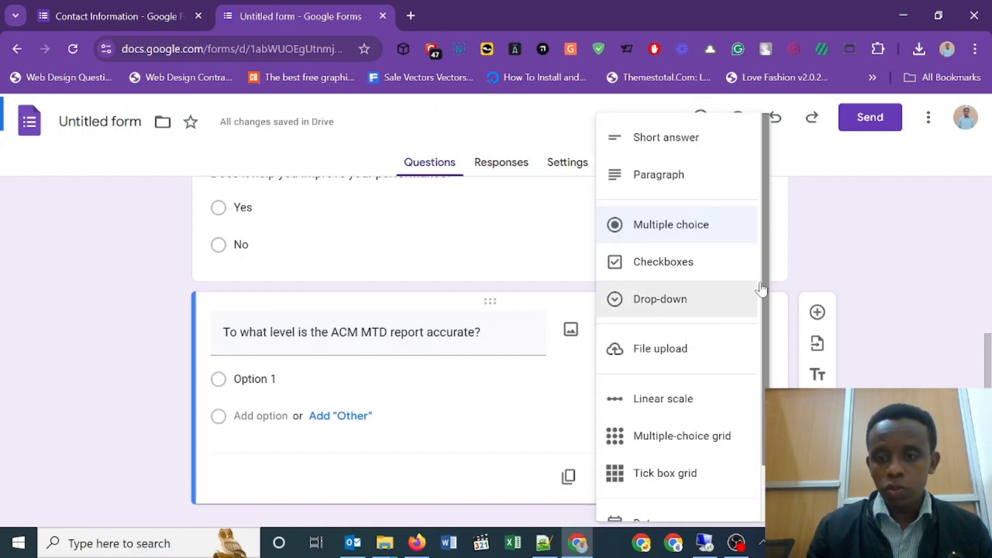
{"action": "left_click_drag", "start_coordinate": [766, 271], "coordinate": [767, 331]}
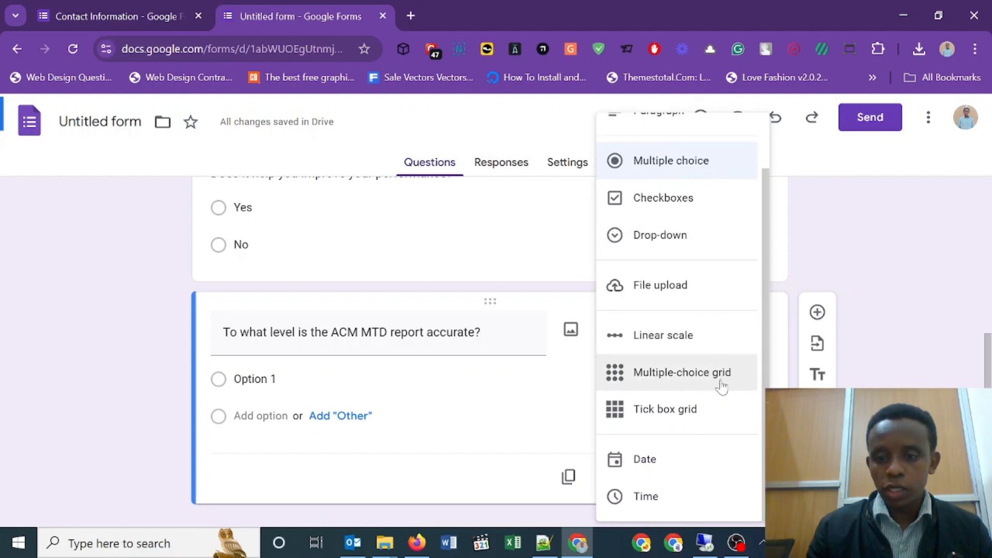
{"action": "left_click", "coordinate": [693, 334]}
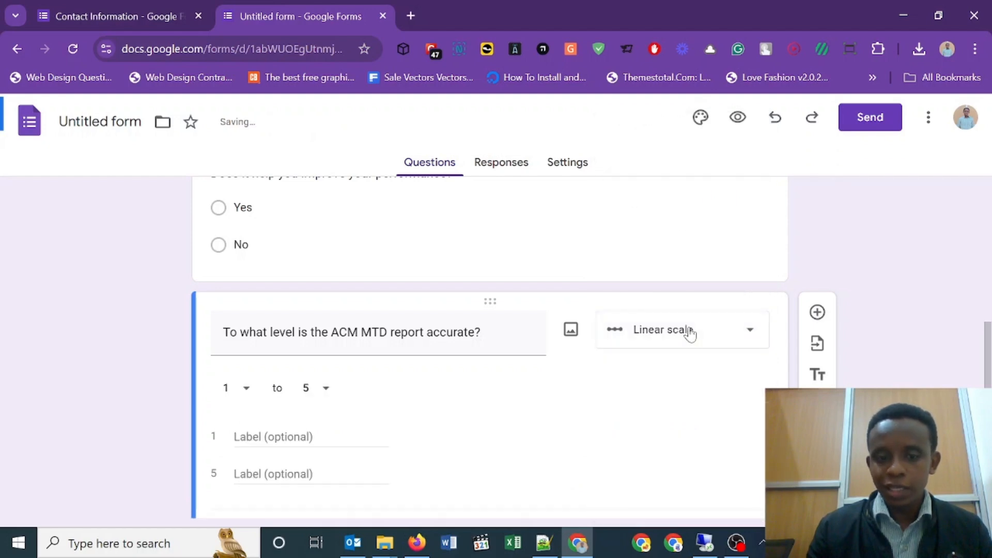
Try to copy the description "Please choose below the level that best describes the question asked." from the existing survey into the new form's accuracy question
{"action": "left_click", "coordinate": [91, 17]}
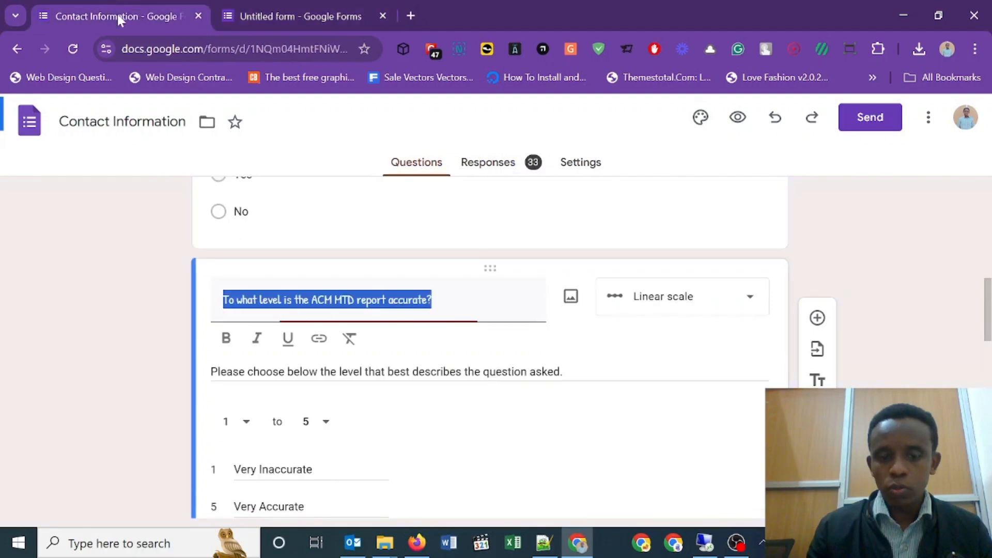
{"action": "left_click", "coordinate": [544, 364]}
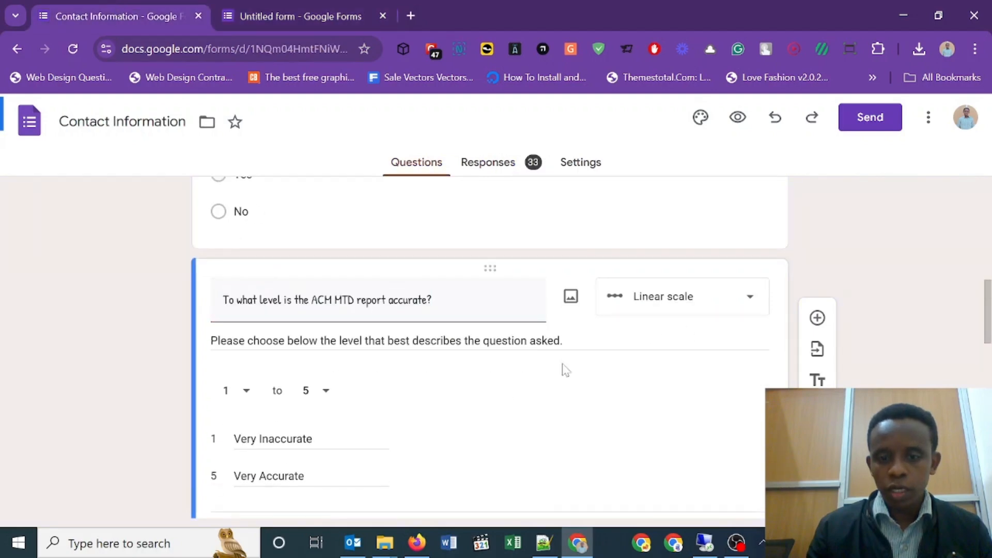
{"action": "key", "text": "ctrl+a"}
{"action": "key", "text": "ctrl+c"}
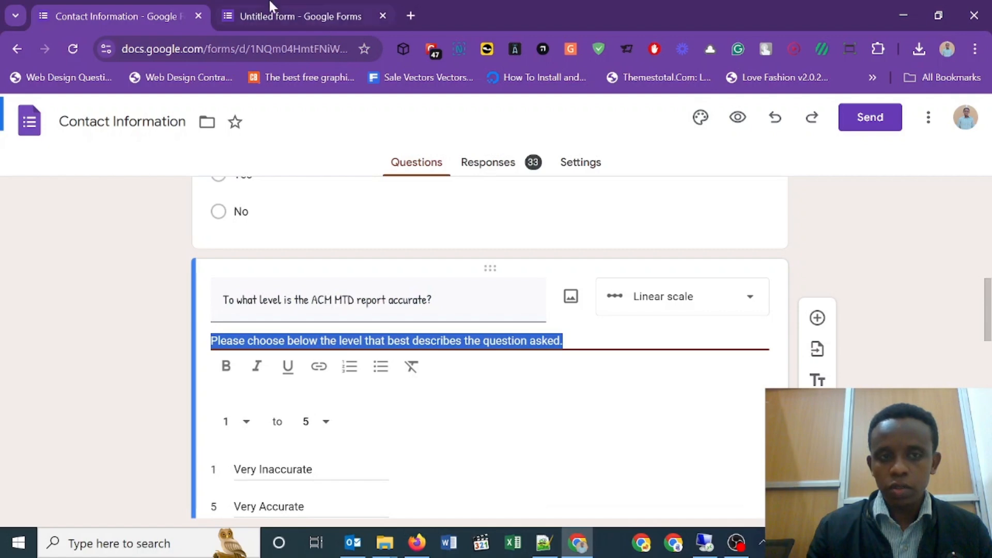
{"action": "left_click", "coordinate": [297, 6]}
{"action": "left_click", "coordinate": [418, 361]}
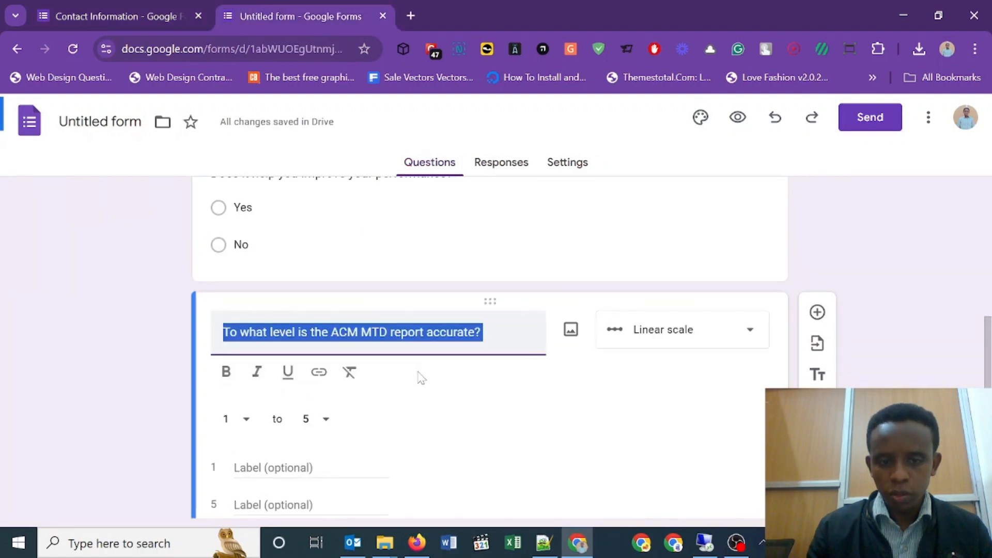
{"action": "left_click", "coordinate": [447, 425]}
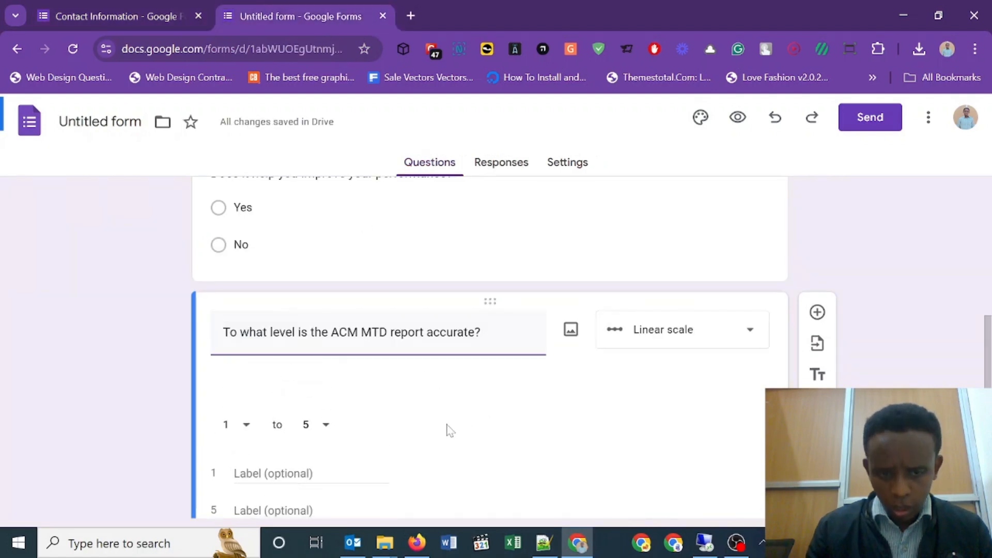
{"action": "left_click", "coordinate": [442, 377]}
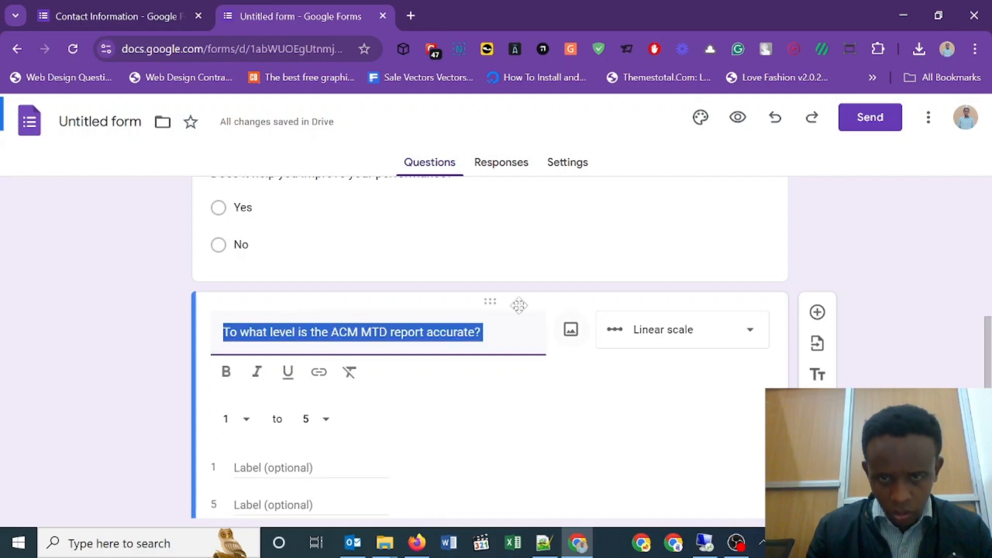
{"action": "scroll", "coordinate": [885, 320], "scroll_direction": "down", "scroll_amount": 2}
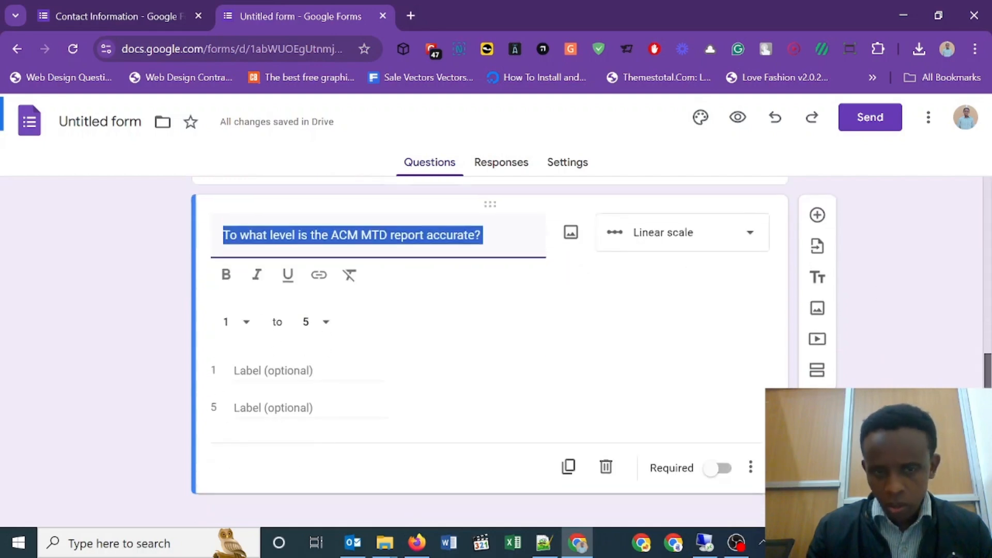
Add a title and description block below the accuracy question and paste the copied description into its title
{"action": "left_click", "coordinate": [816, 272]}
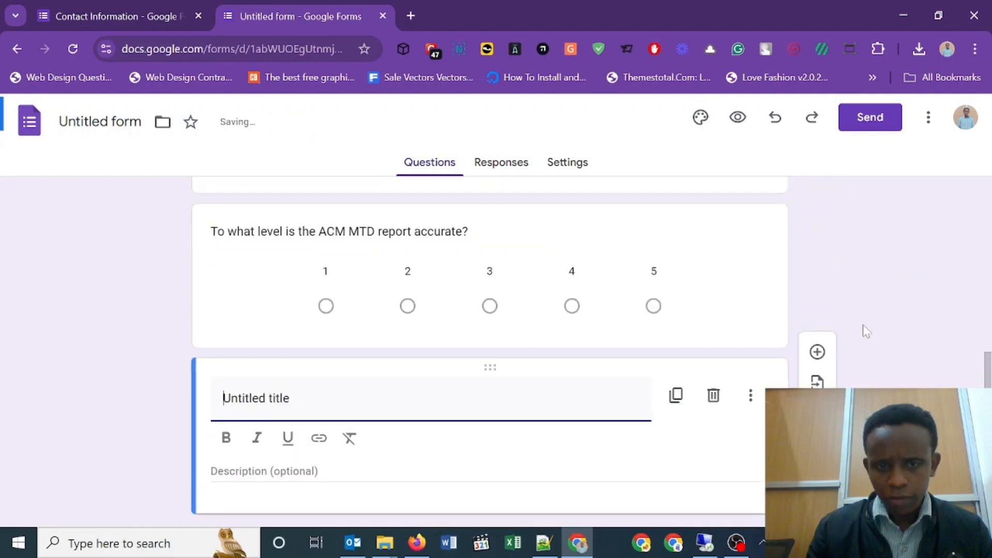
{"action": "key", "text": "ctrl+v"}
{"action": "left_click_drag", "start_coordinate": [987, 378], "coordinate": [987, 449]}
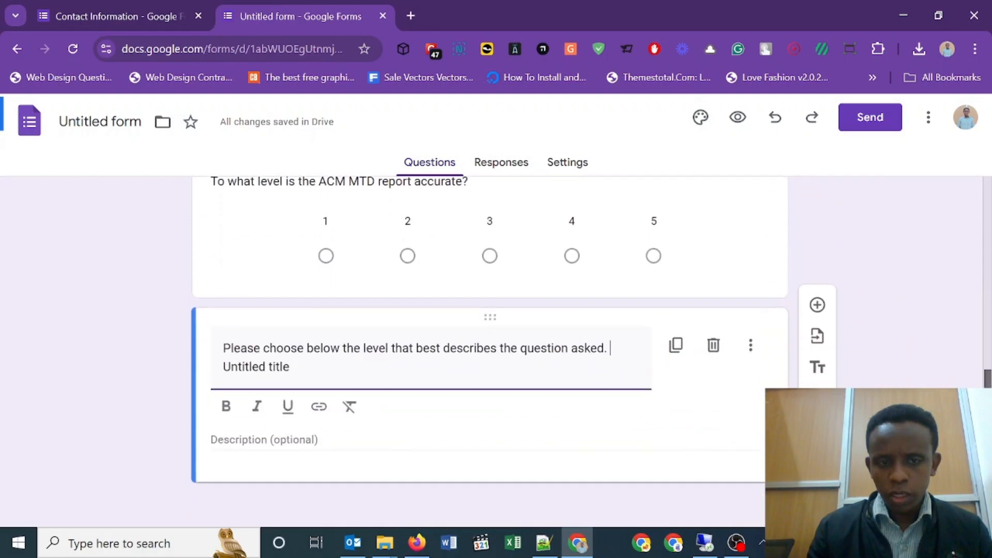
Review the existing survey's accuracy question and the questions around it, checking their types, scale labels and required settings
{"action": "left_click", "coordinate": [119, 16]}
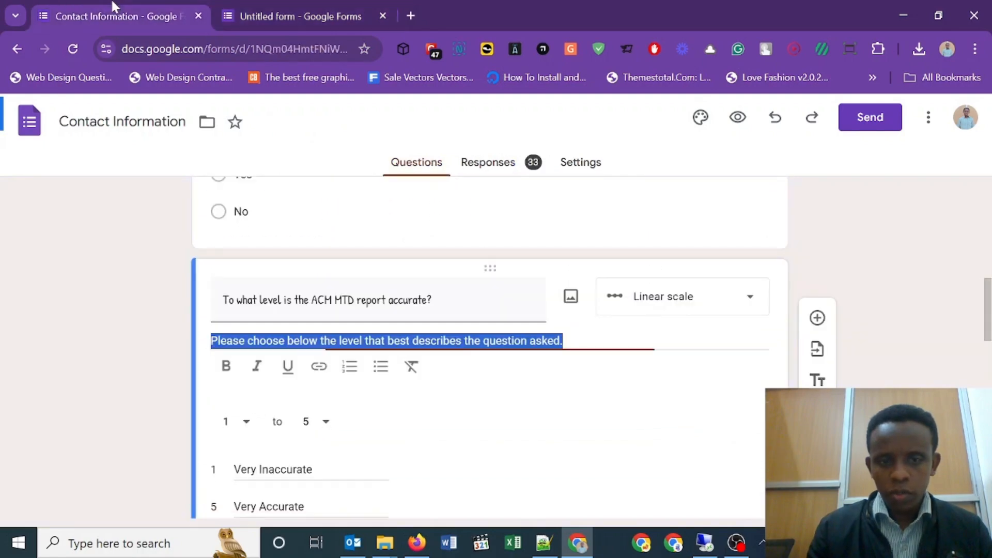
{"action": "mouse_move", "coordinate": [987, 322]}
{"action": "left_mouse_down"}
{"action": "mouse_move", "coordinate": [989, 392]}
{"action": "mouse_move", "coordinate": [990, 297]}
{"action": "mouse_move", "coordinate": [988, 357]}
{"action": "mouse_move", "coordinate": [973, 309]}
{"action": "left_mouse_up"}
{"action": "left_click", "coordinate": [694, 343]}
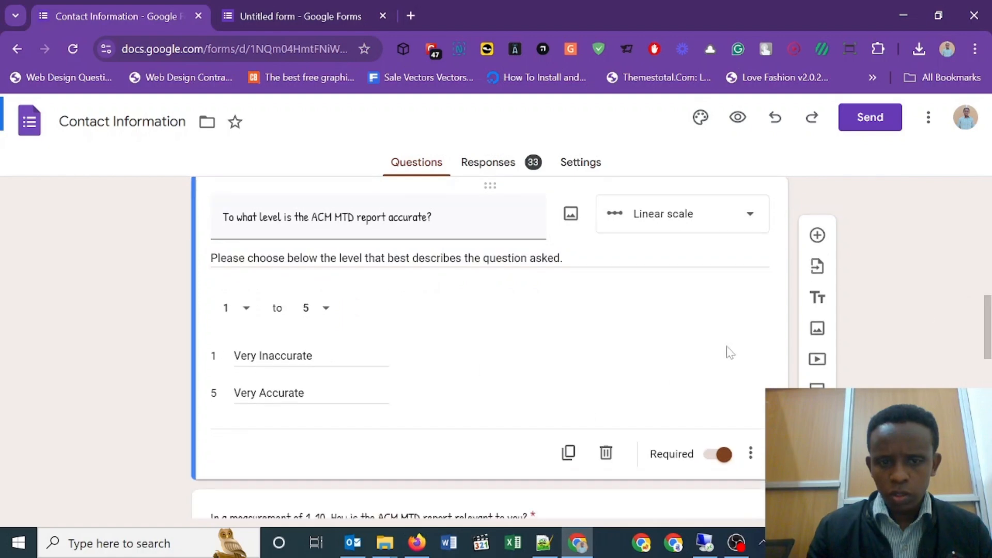
{"action": "scroll", "coordinate": [986, 305], "scroll_direction": "up", "scroll_amount": 5}
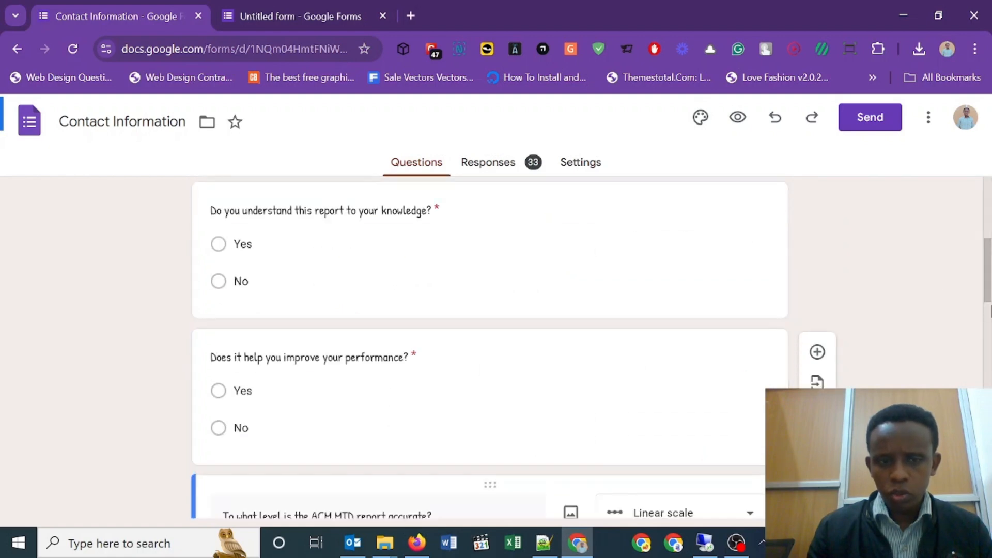
{"action": "scroll", "coordinate": [988, 305], "scroll_direction": "down", "scroll_amount": 10}
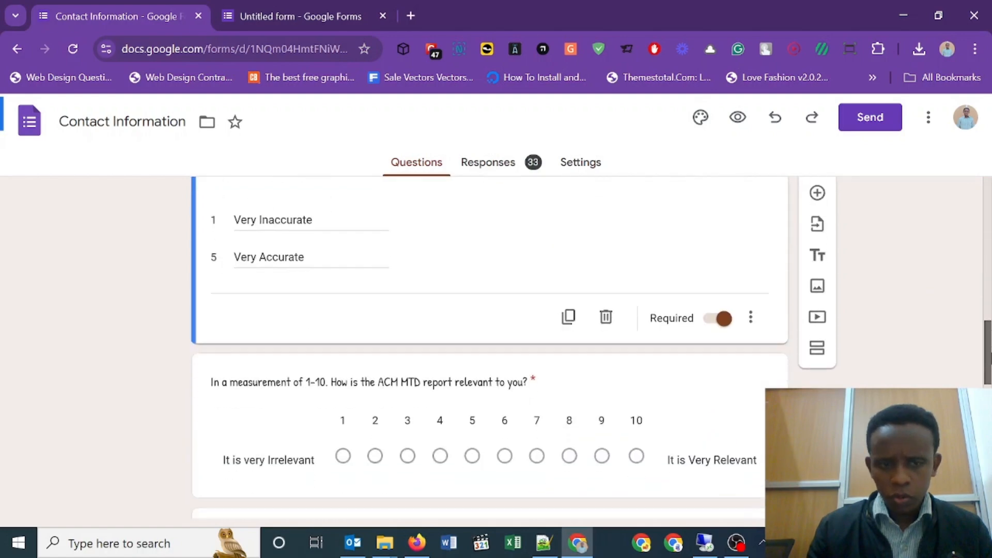
{"action": "left_click", "coordinate": [516, 290]}
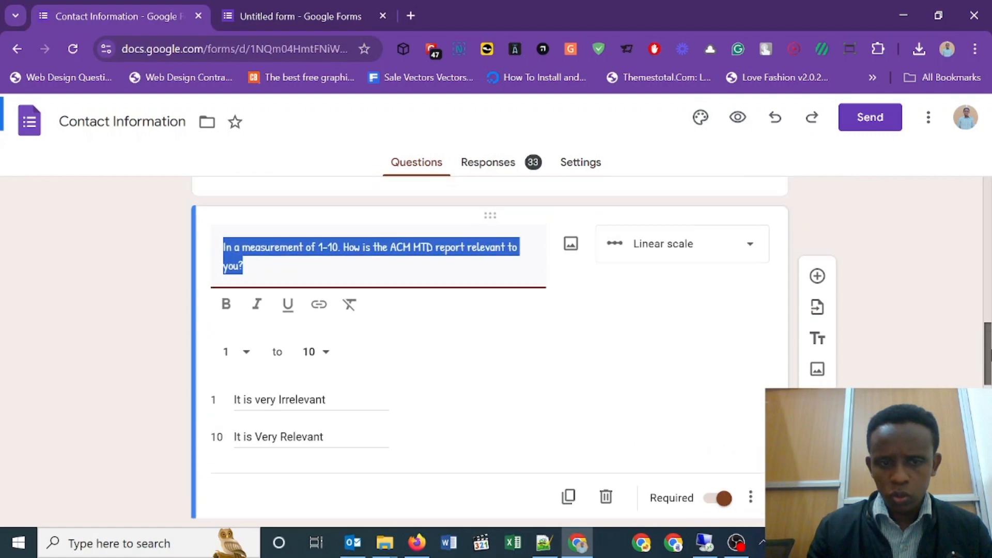
{"action": "scroll", "coordinate": [978, 357], "scroll_direction": "down", "scroll_amount": 4}
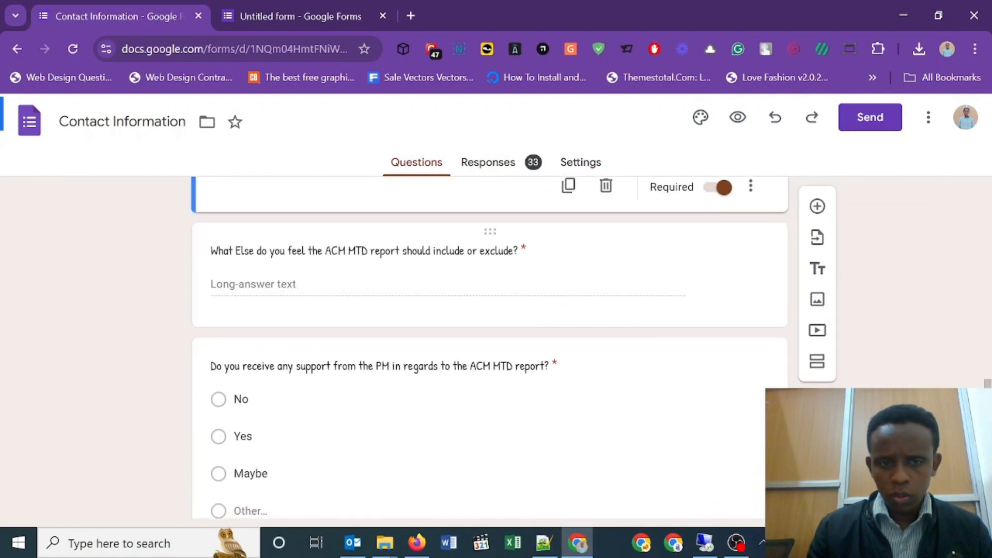
{"action": "left_click", "coordinate": [517, 253]}
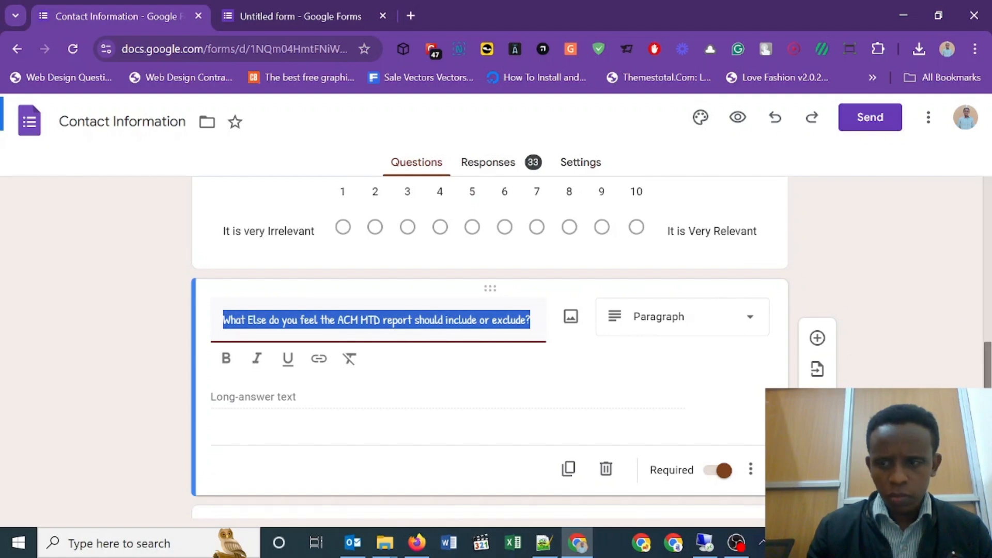
{"action": "scroll", "coordinate": [984, 343], "scroll_direction": "up", "scroll_amount": 5}
{"action": "scroll", "coordinate": [560, 413], "scroll_direction": "down", "scroll_amount": 1}
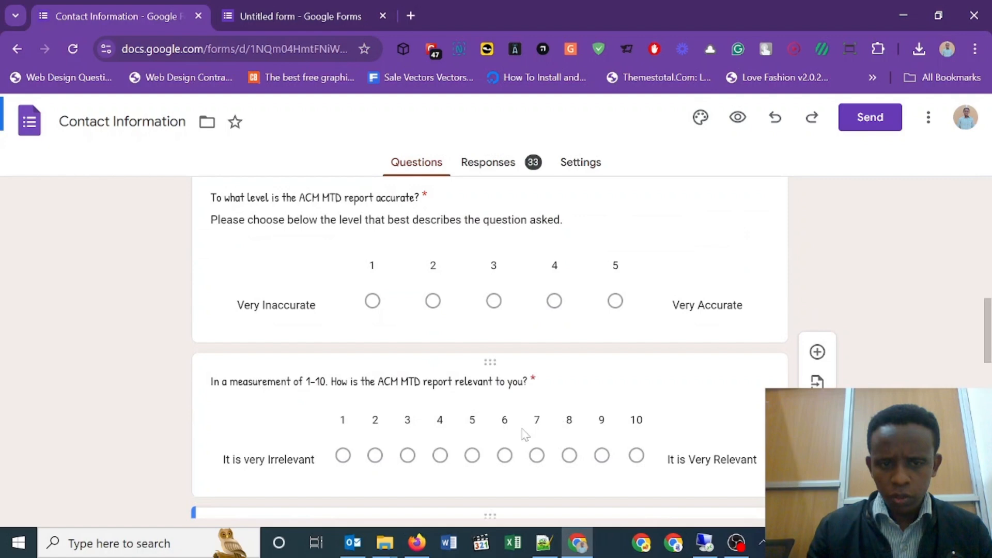
Try replacing the new title block's text with "In a measurement of 1-10. How is the ACM MTD report relevant to you?" and undo the replacement
{"action": "left_click", "coordinate": [481, 400]}
{"action": "key", "text": "ctrl+c"}
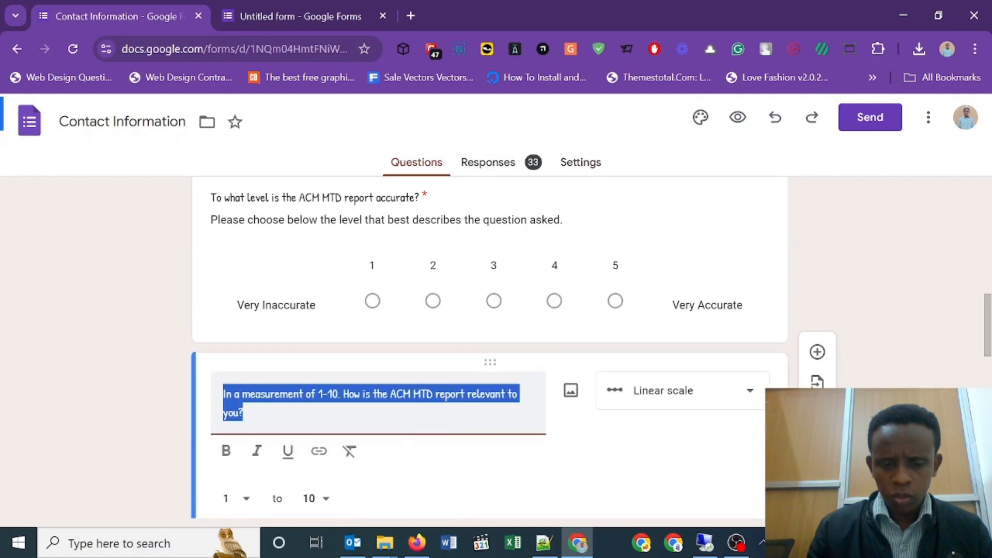
{"action": "left_click", "coordinate": [268, 13]}
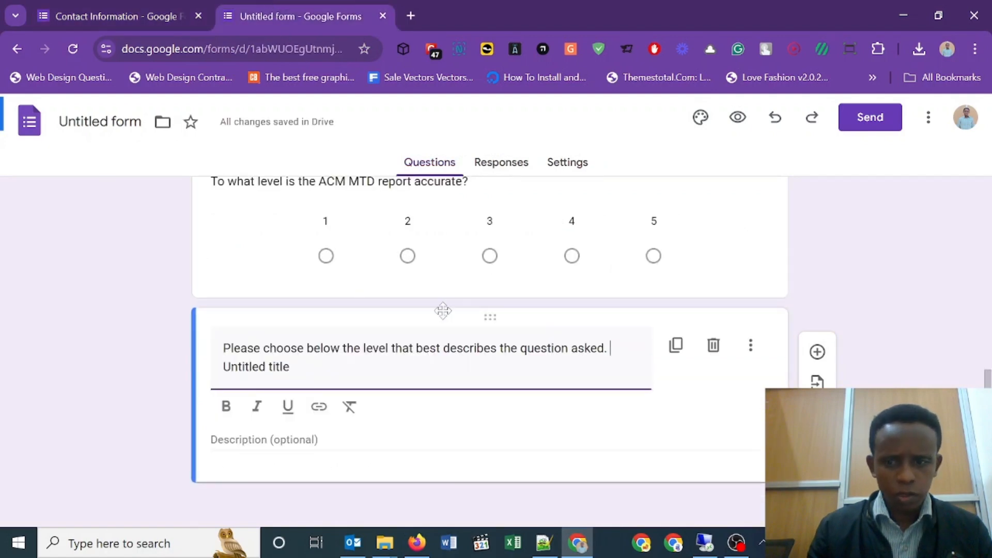
{"action": "key", "text": "ctrl+a"}
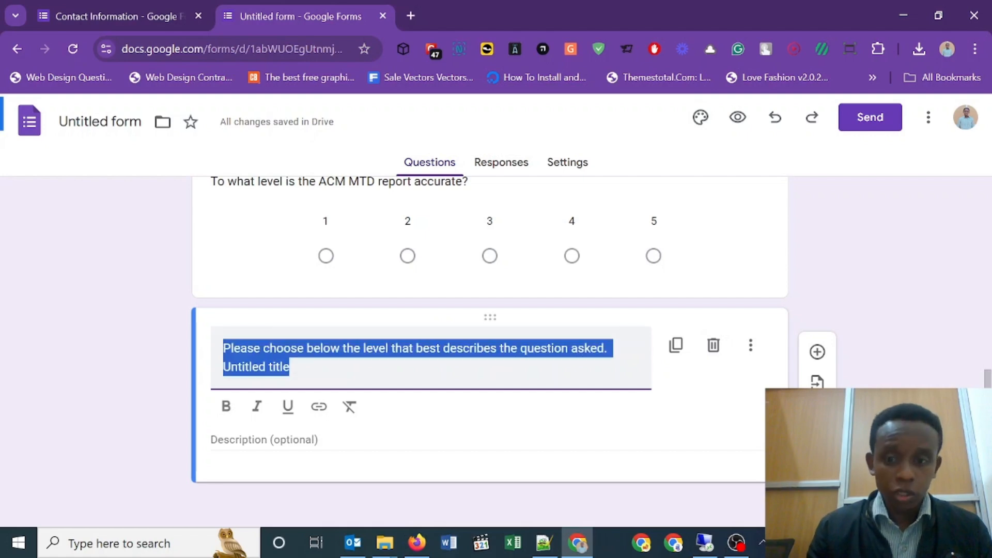
{"action": "key", "text": "ctrl+v"}
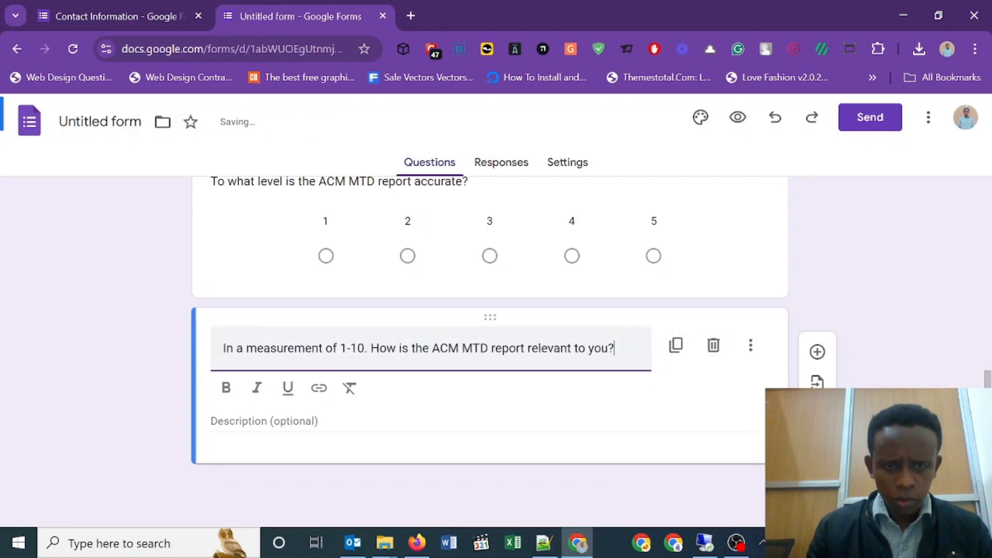
{"action": "key", "text": "ctrl+z"}
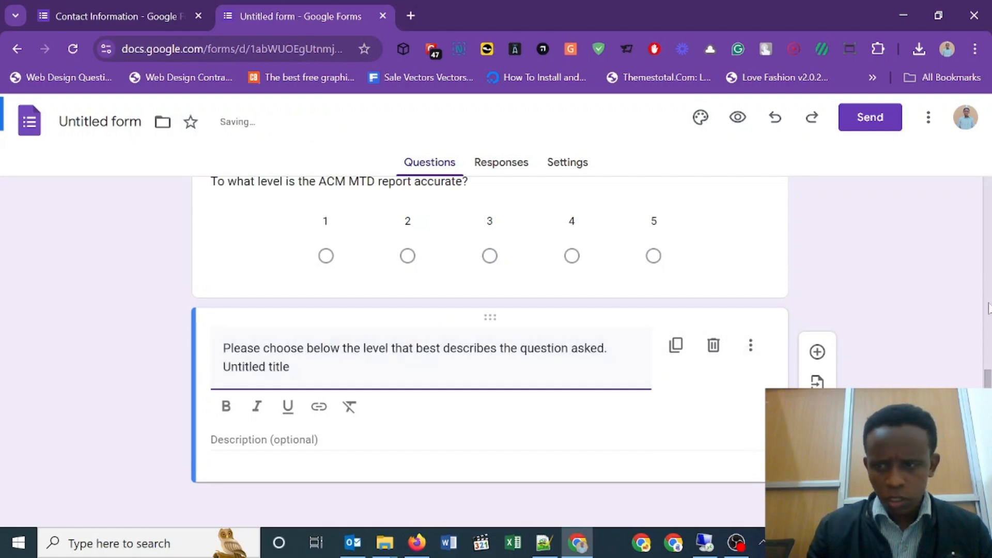
Move the title block above the accuracy question and delete it from the new form
{"action": "left_click_drag", "start_coordinate": [989, 397], "coordinate": [988, 353]}
{"action": "left_click", "coordinate": [464, 451]}
{"action": "left_click_drag", "start_coordinate": [463, 452], "coordinate": [508, 305]}
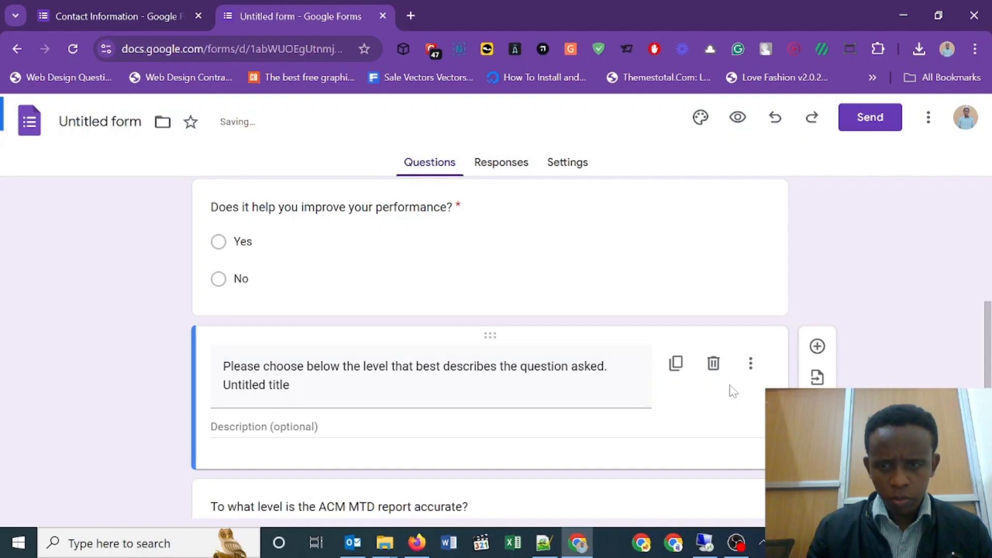
{"action": "left_click", "coordinate": [714, 363]}
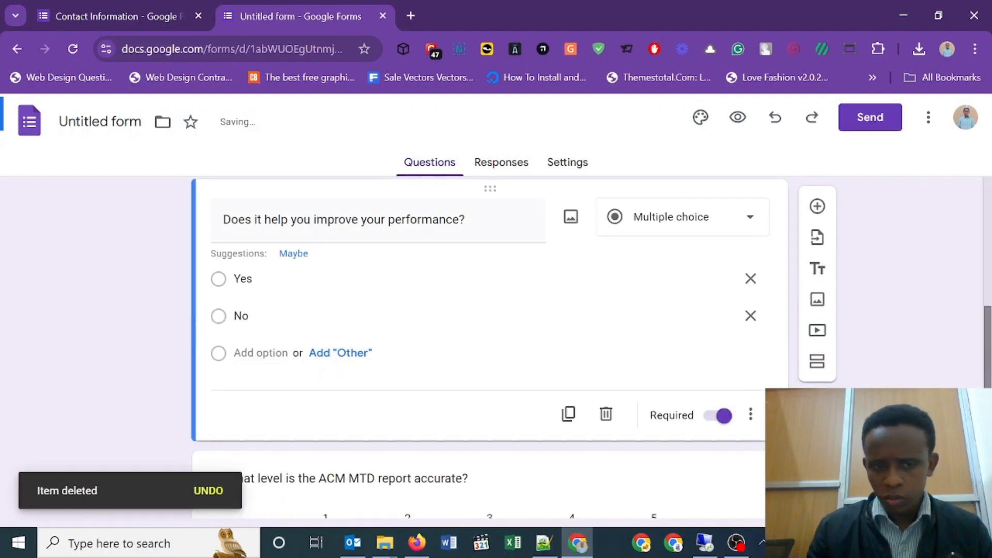
Label value 1 of the new form's accuracy scale "Very Accurate"
{"action": "left_click_drag", "start_coordinate": [988, 403], "coordinate": [988, 449]}
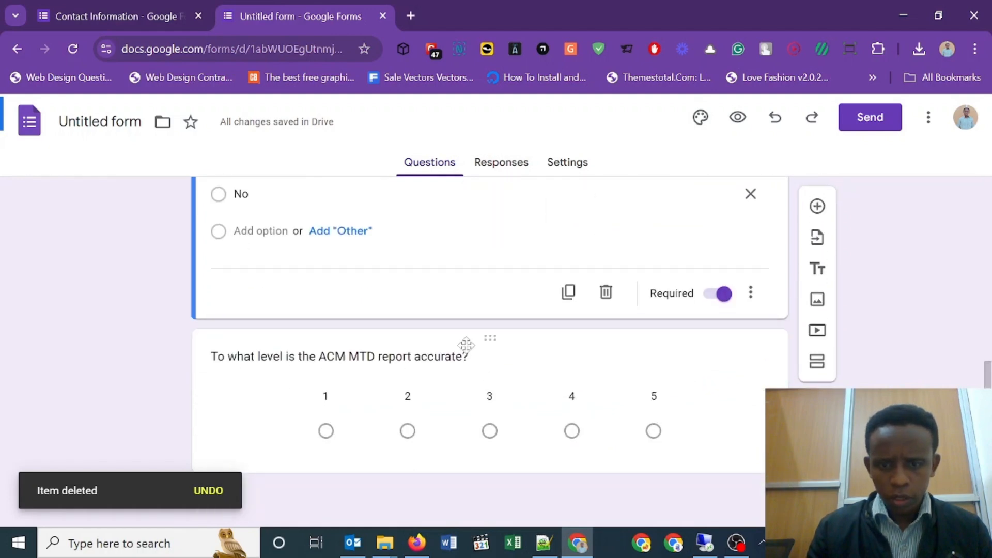
{"action": "left_click", "coordinate": [469, 368]}
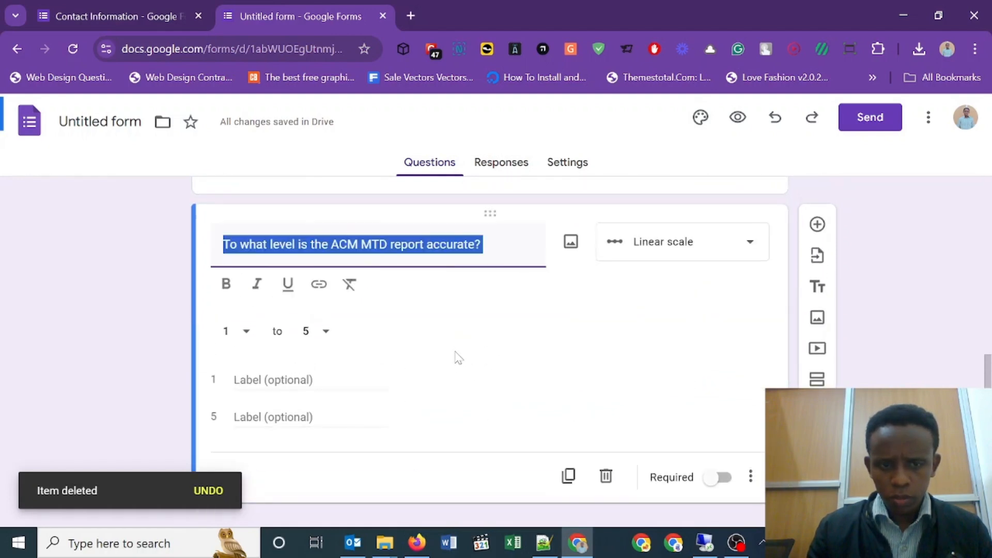
{"action": "left_click", "coordinate": [305, 381]}
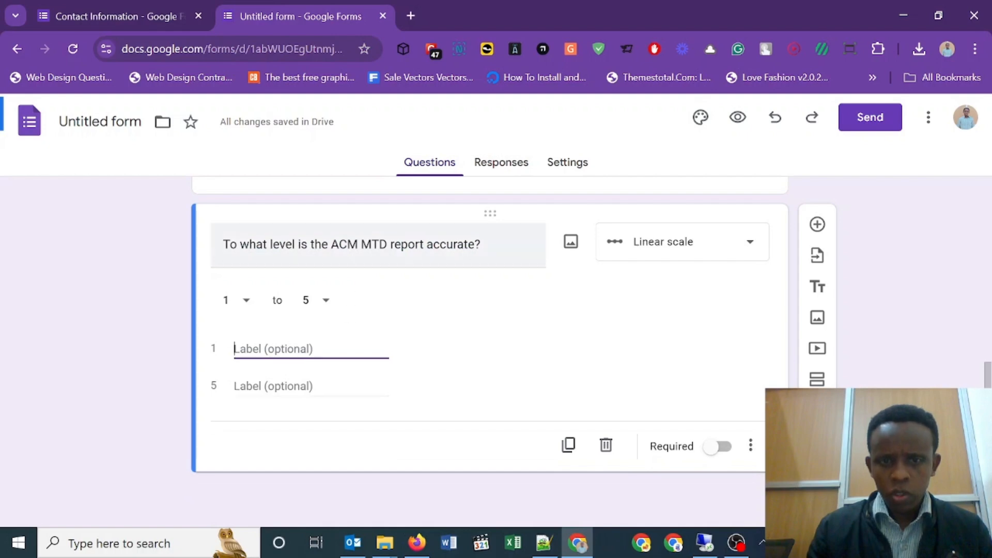
{"action": "left_click", "coordinate": [352, 244]}
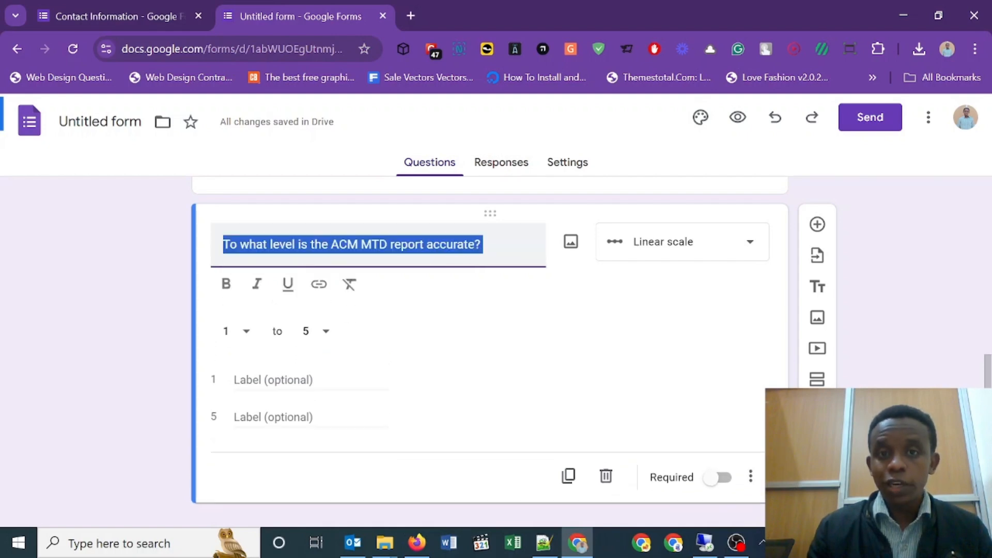
{"action": "left_click", "coordinate": [261, 381]}
{"action": "type", "text": "Very Accurate"}
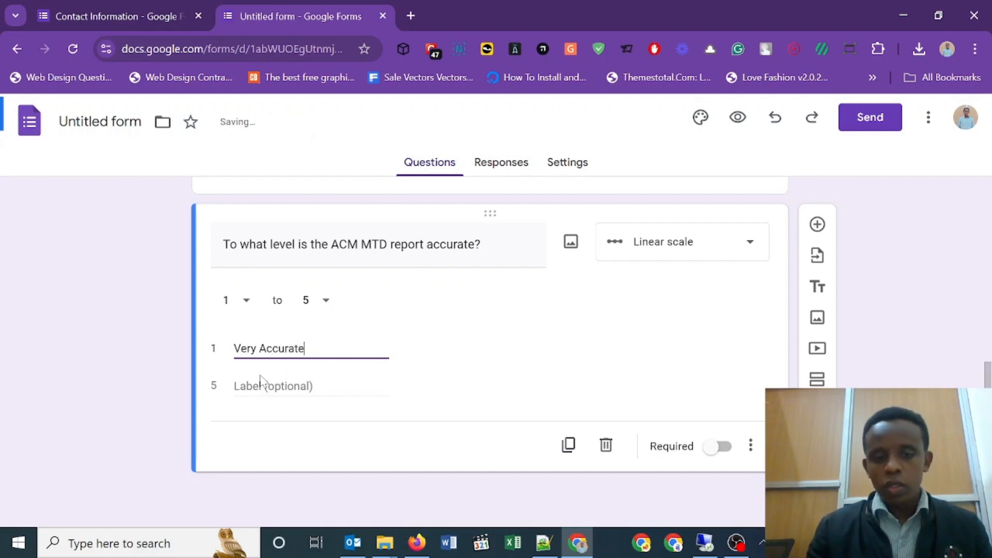
{"action": "key", "text": "Tab"}
Check the accuracy scale's end labels in the existing survey, and label value 5 in the new form "Very Accurate"
{"action": "left_click", "coordinate": [155, 16]}
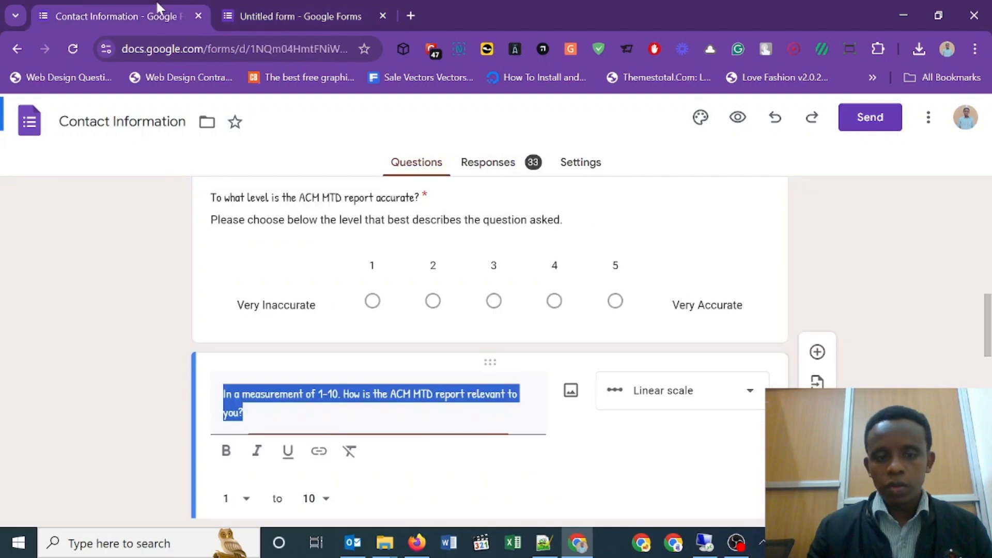
{"action": "left_click", "coordinate": [323, 7]}
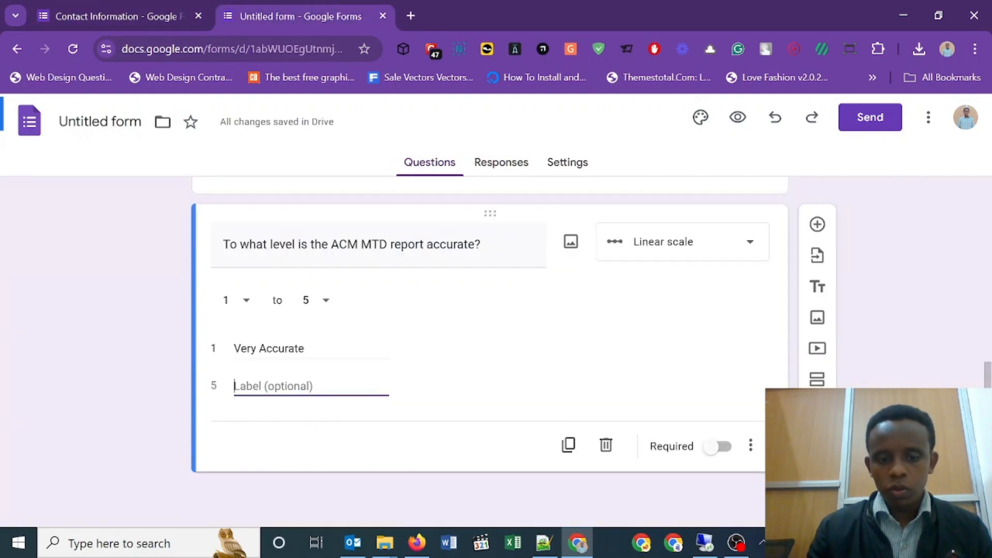
{"action": "type", "text": "Very Accurate"}
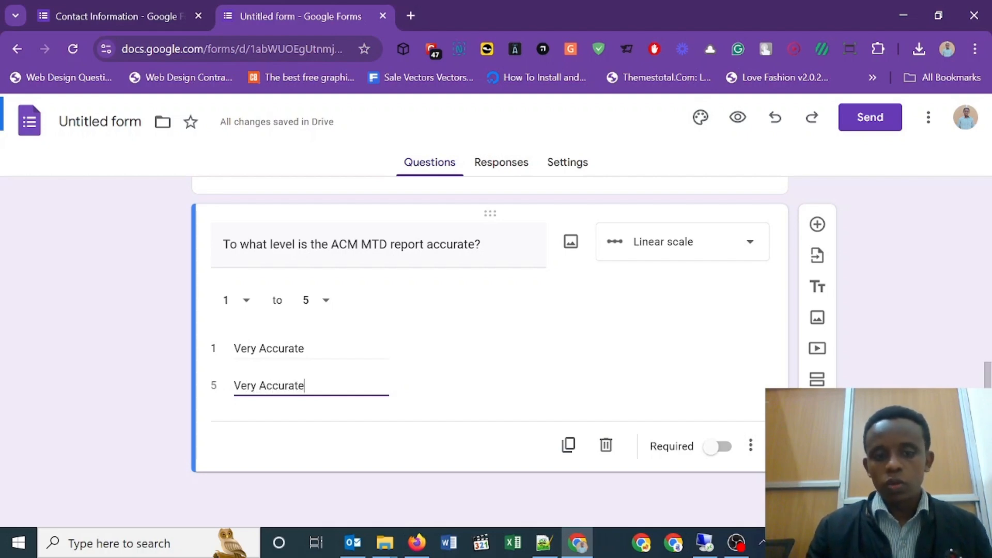
Change the label for value 1 of the new form's accuracy scale to "Very Inaccurate" and make the question required
{"action": "key", "text": "shift+Tab"}
{"action": "type", "text": "Ve"}
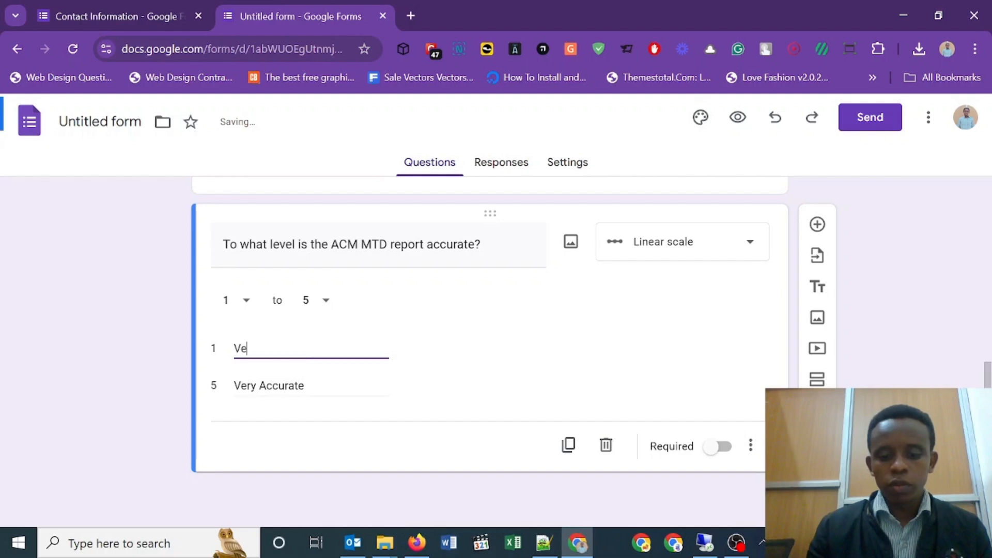
{"action": "type", "text": "ry Innacura"}
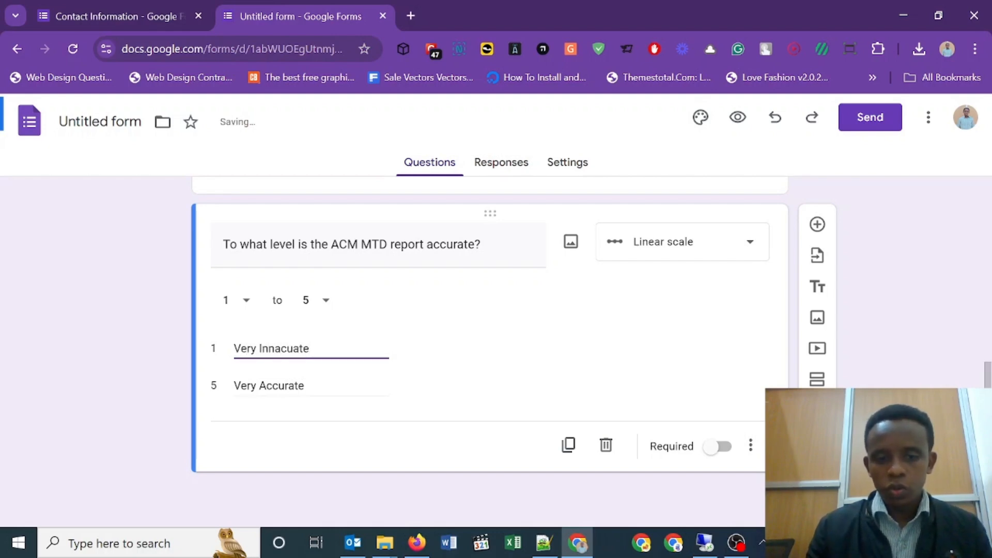
{"action": "type", "text": "te"}
{"action": "left_click", "coordinate": [293, 348]}
{"action": "type", "text": "r"}
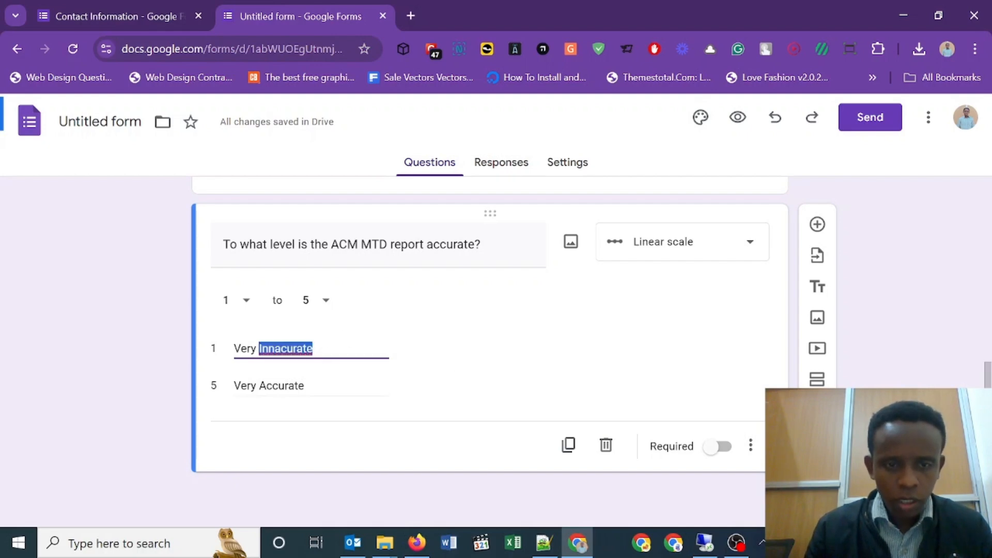
{"action": "right_click", "coordinate": [287, 349]}
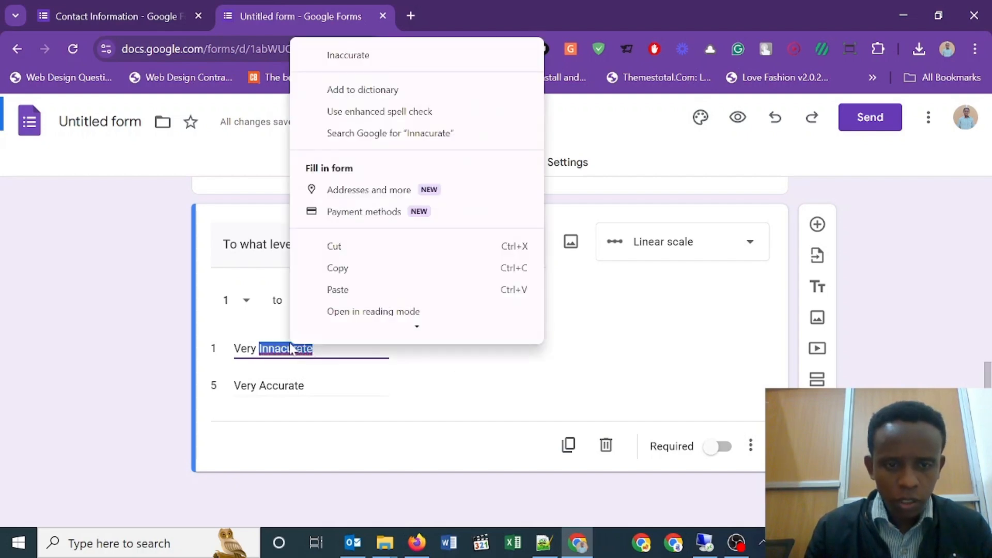
{"action": "left_click", "coordinate": [369, 56]}
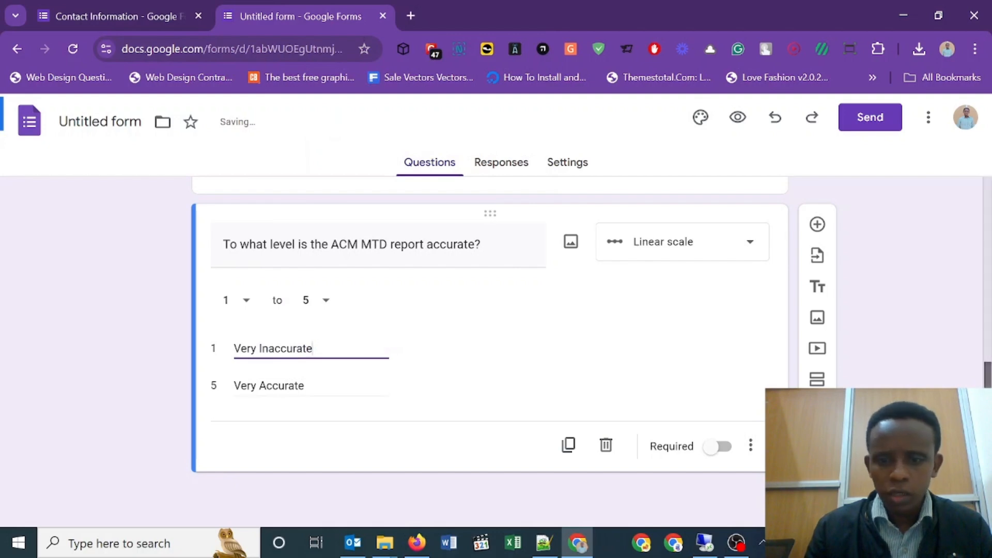
{"action": "left_click", "coordinate": [723, 445]}
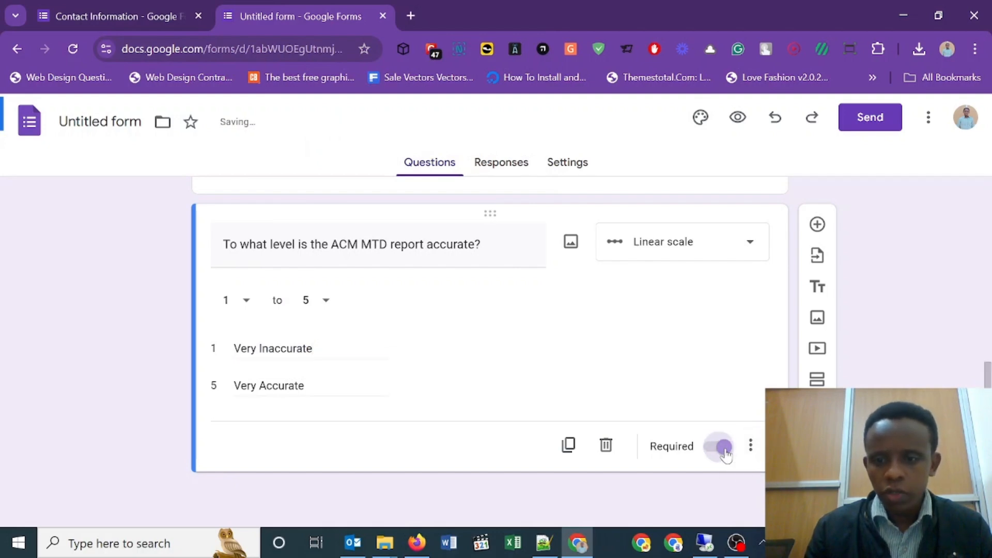
Add a linear scale question titled "In a measurement of 1-10. How is the ACM MTD report relevant to you?" to the new form
{"action": "left_click", "coordinate": [821, 225]}
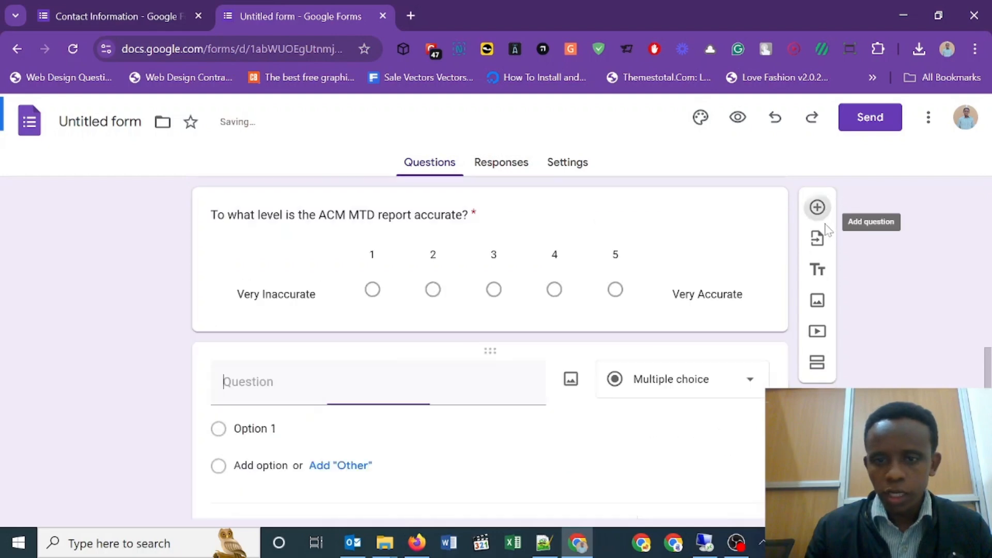
{"action": "left_click", "coordinate": [718, 374]}
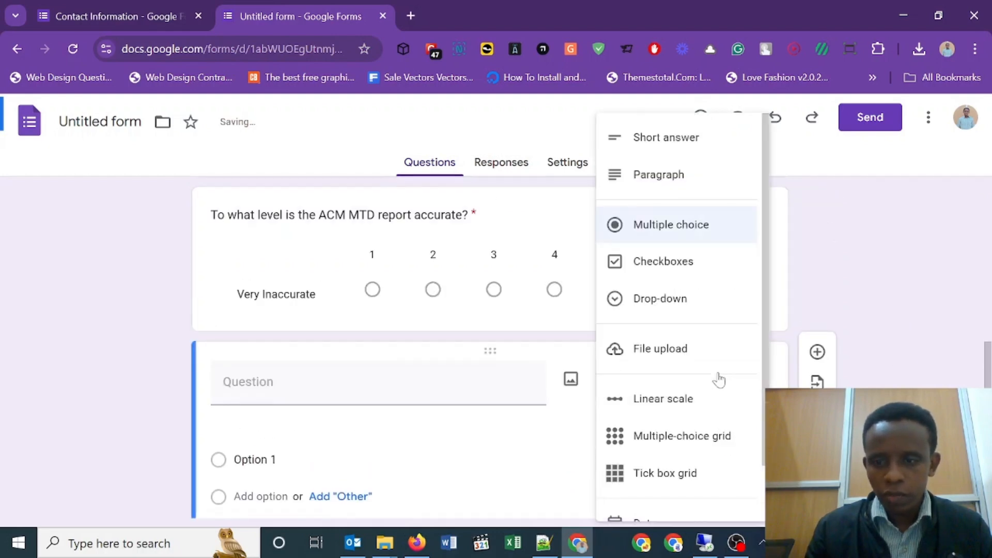
{"action": "left_click", "coordinate": [704, 401]}
{"action": "left_click", "coordinate": [114, 16]}
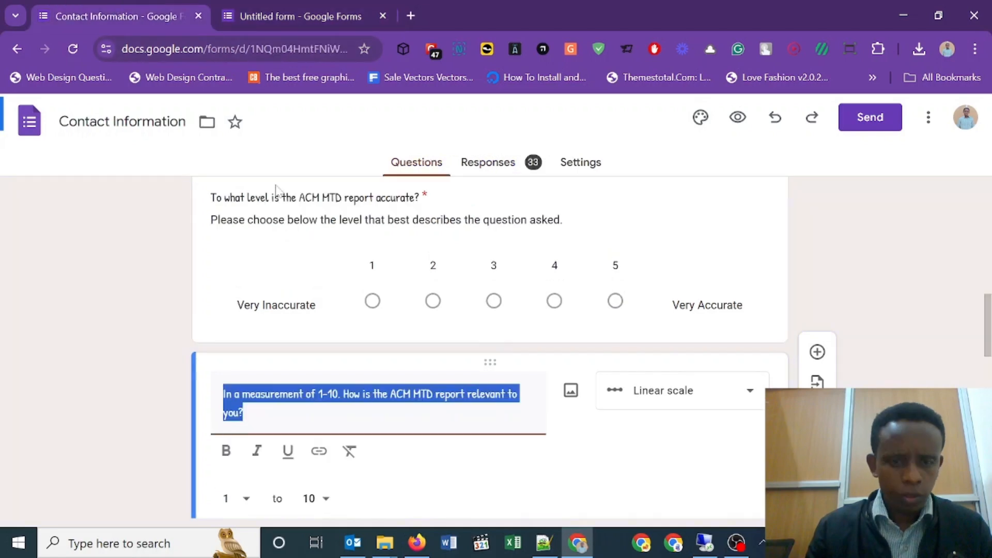
{"action": "scroll", "coordinate": [968, 353], "scroll_direction": "up", "scroll_amount": 3}
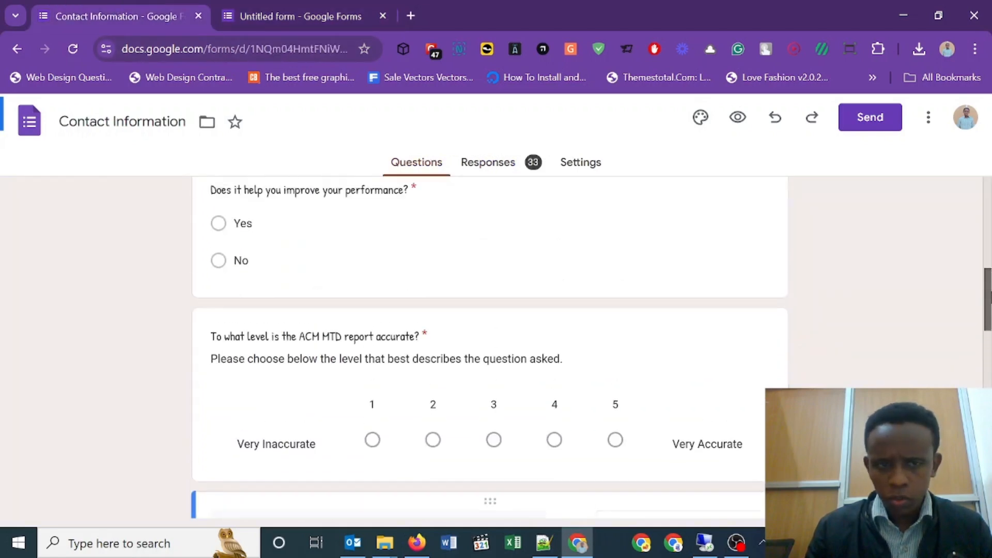
{"action": "scroll", "coordinate": [969, 353], "scroll_direction": "down", "scroll_amount": 1}
{"action": "scroll", "coordinate": [969, 353], "scroll_direction": "down", "scroll_amount": 5}
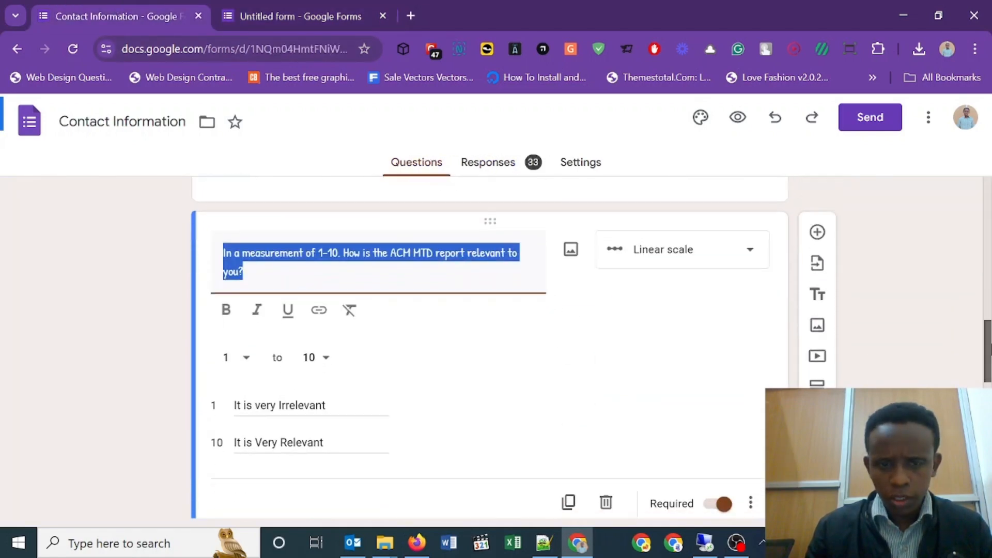
{"action": "left_click", "coordinate": [311, 7]}
{"action": "left_click", "coordinate": [310, 382]}
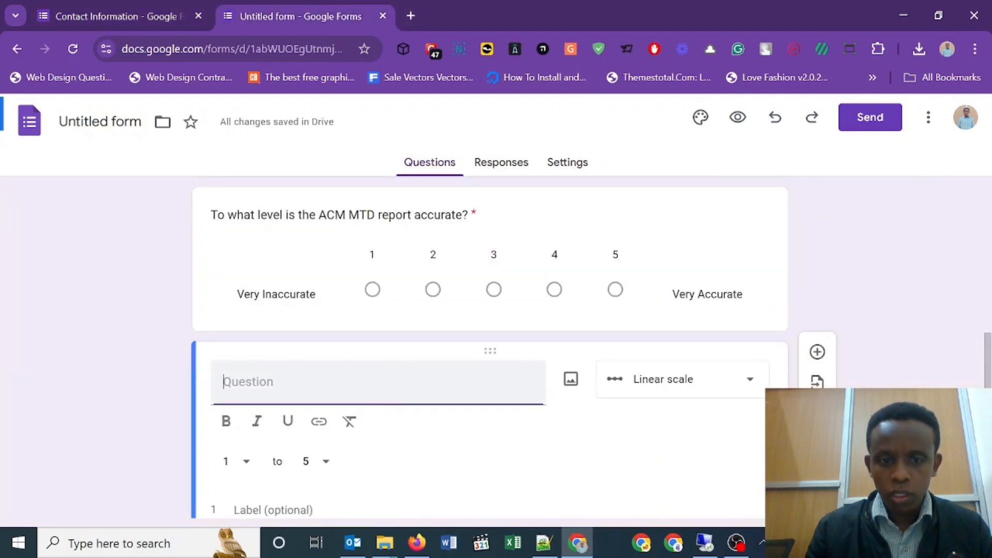
{"action": "type", "text": "In a measurement of 1-10. How is the ACM MTD report relevant to you?"}
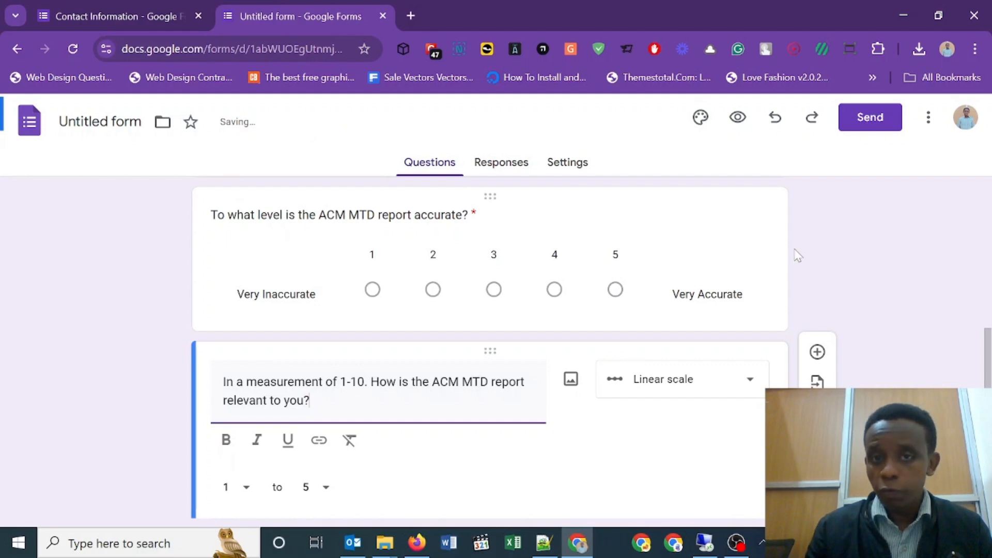
Set the relevance question's scale to run from 1 to 10
{"action": "scroll", "coordinate": [956, 330], "scroll_direction": "down", "scroll_amount": 1}
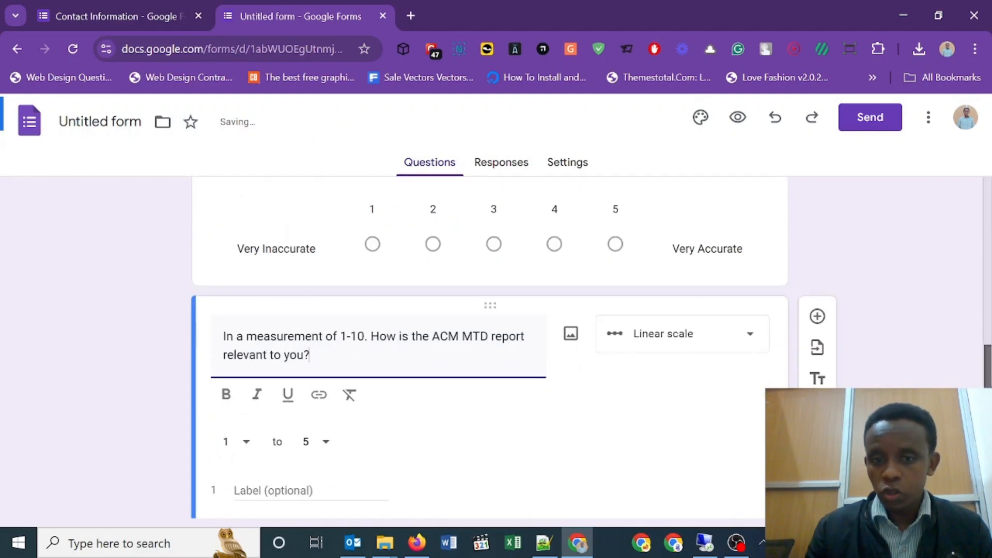
{"action": "scroll", "coordinate": [596, 398], "scroll_direction": "down", "scroll_amount": 2}
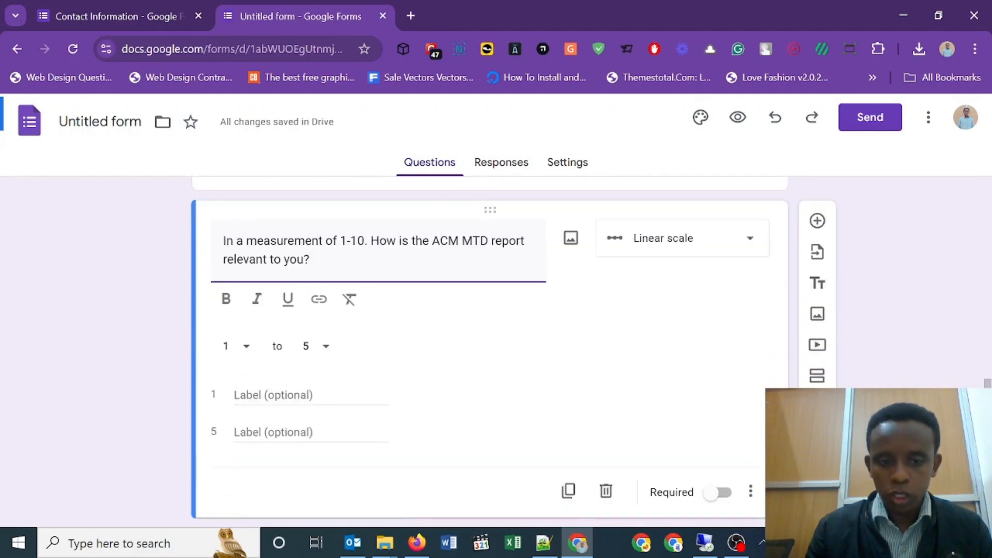
{"action": "left_click", "coordinate": [217, 436]}
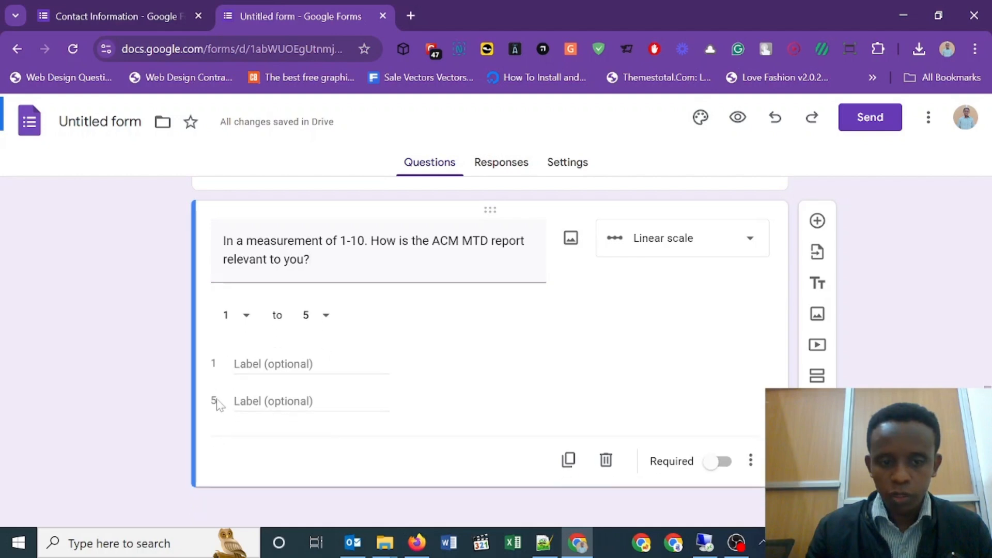
{"action": "left_click", "coordinate": [324, 355]}
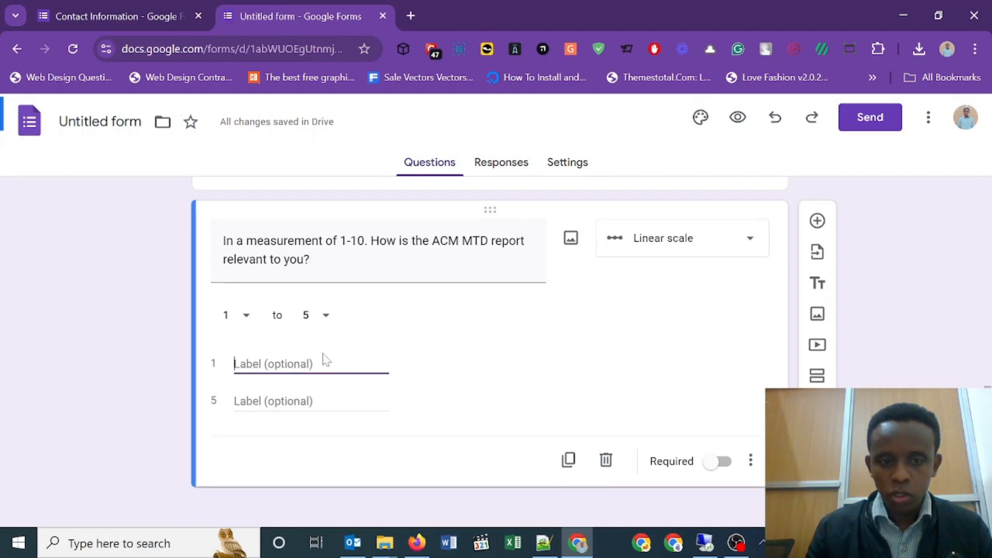
{"action": "left_click", "coordinate": [330, 317]}
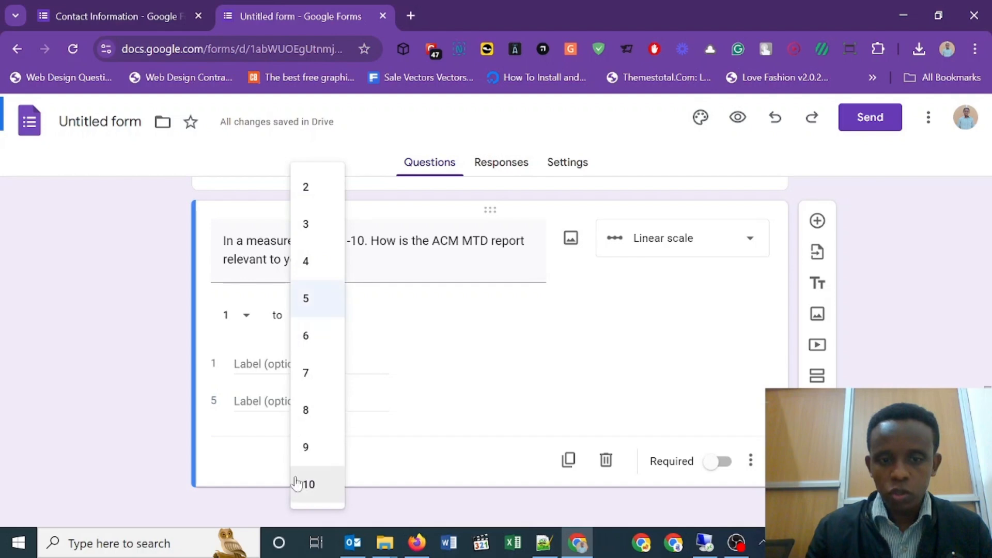
{"action": "left_click", "coordinate": [312, 488]}
Copy the label "It is very Irrelevant" from the existing survey to value 1 of the new form's relevance scale
{"action": "left_click", "coordinate": [310, 363]}
{"action": "left_click", "coordinate": [187, 12]}
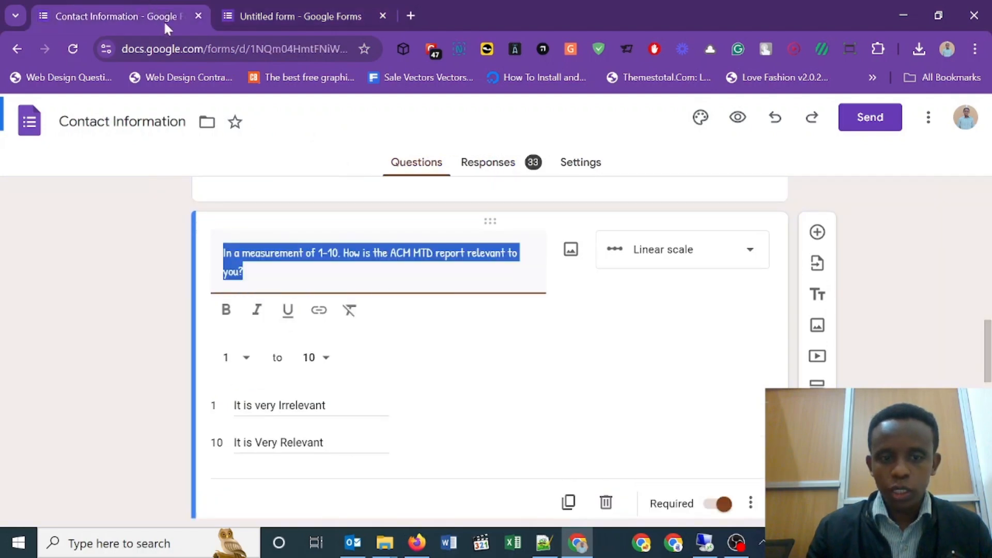
{"action": "left_click_drag", "start_coordinate": [233, 405], "coordinate": [336, 410]}
{"action": "key", "text": "ctrl+c"}
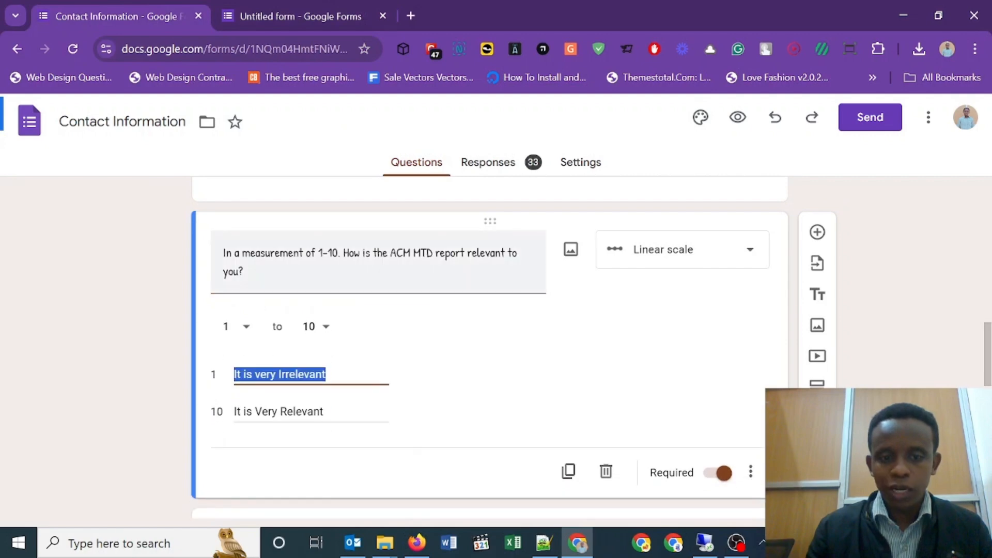
{"action": "left_click", "coordinate": [293, 7]}
{"action": "key", "text": "ctrl+v"}
Copy the label "It is Very Relevant" from the existing survey to value 10 of the new relevance scale, and make the question required
{"action": "key", "text": "Tab"}
{"action": "left_click", "coordinate": [103, 16]}
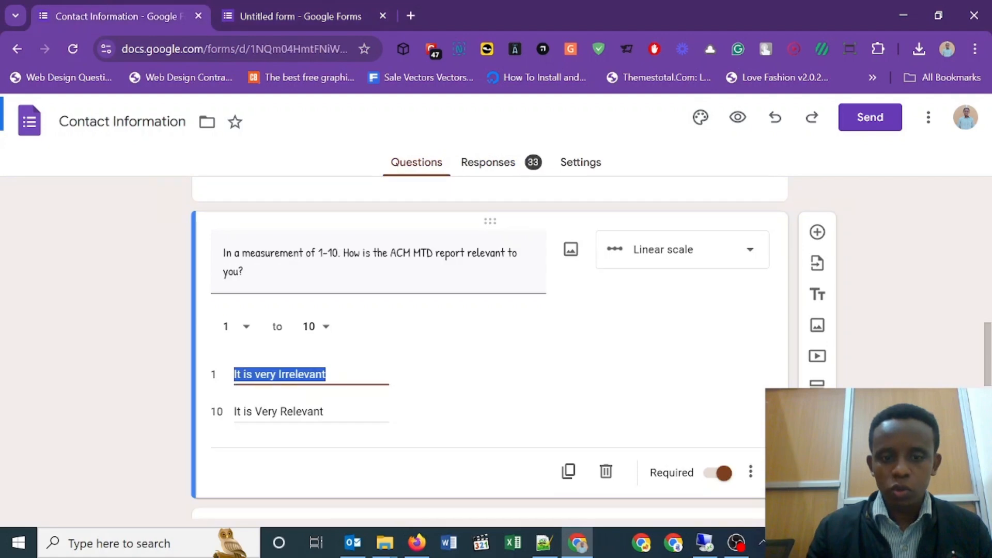
{"action": "key", "text": "Tab"}
{"action": "key", "text": "ctrl+c"}
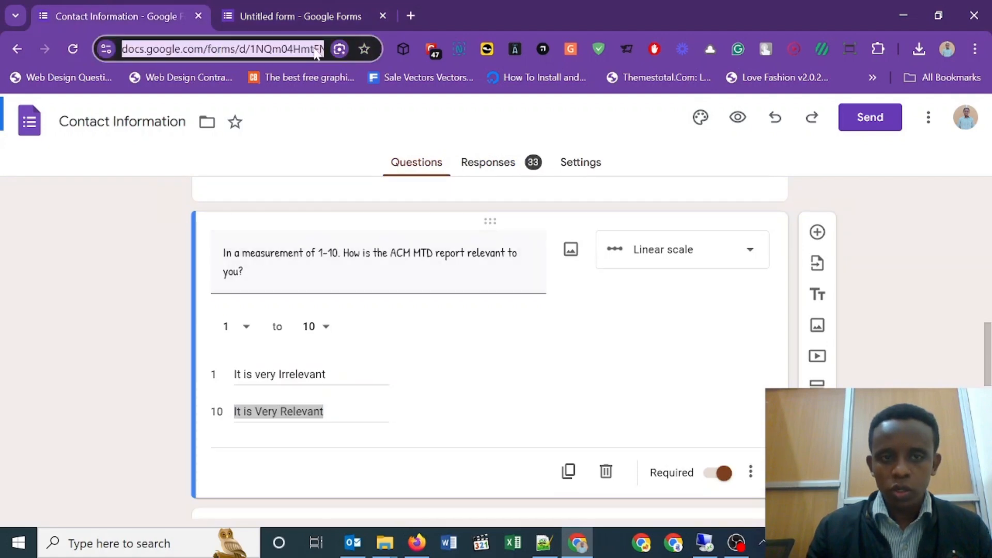
{"action": "left_click", "coordinate": [305, 2]}
{"action": "key", "text": "ctrl+v"}
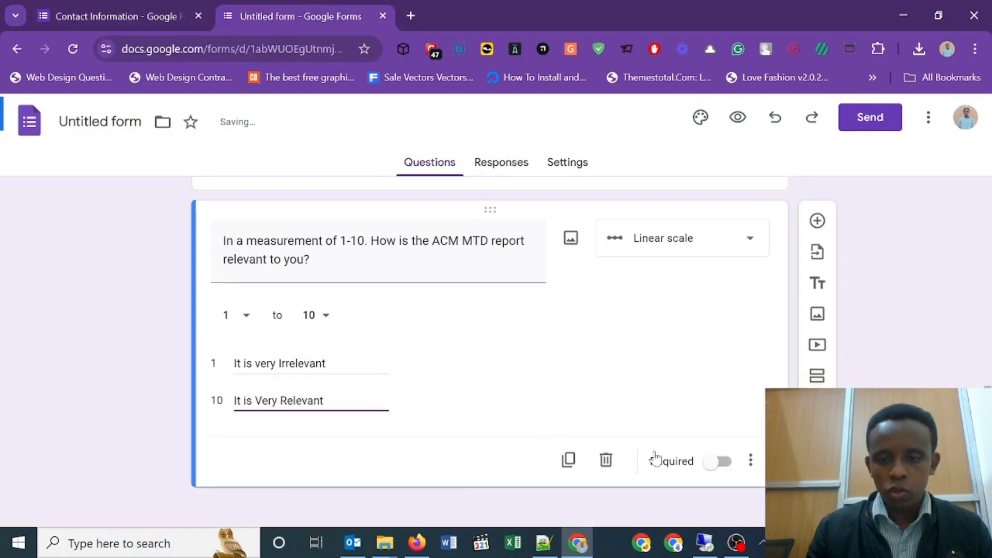
{"action": "left_click", "coordinate": [717, 462]}
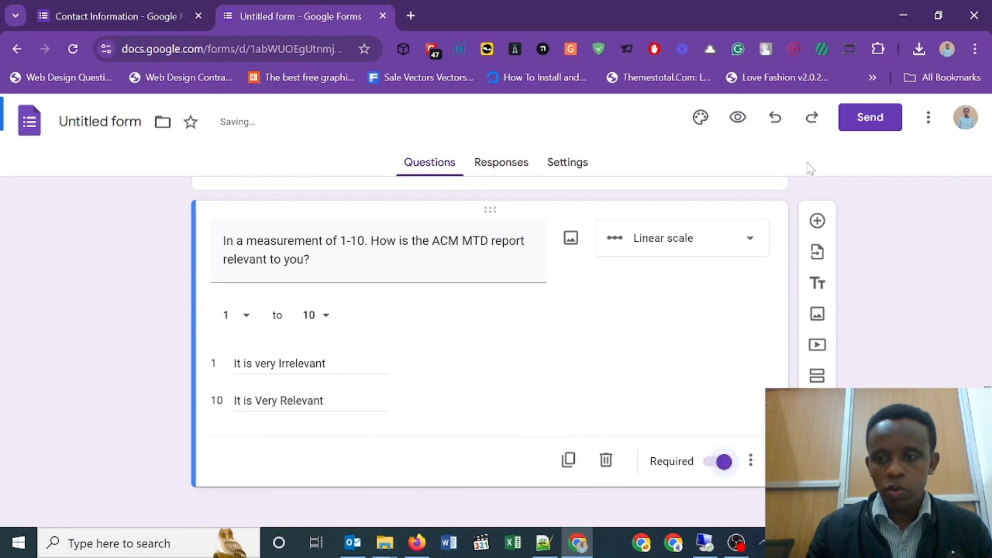
Add a paragraph question to the new form with the existing survey's text "What Else do you feel the ACM MTD report should include or exclude?"
{"action": "left_click", "coordinate": [816, 221]}
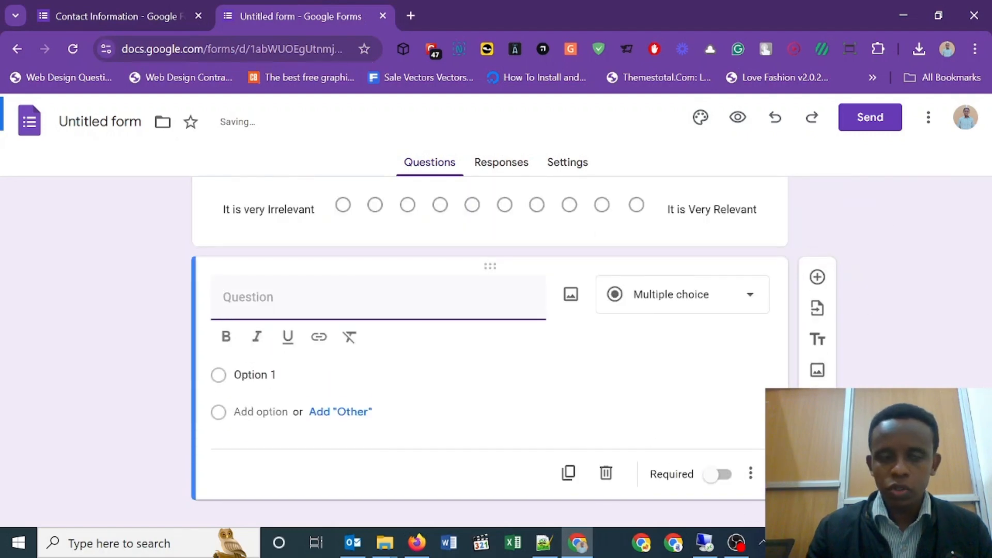
{"action": "left_click", "coordinate": [117, 7]}
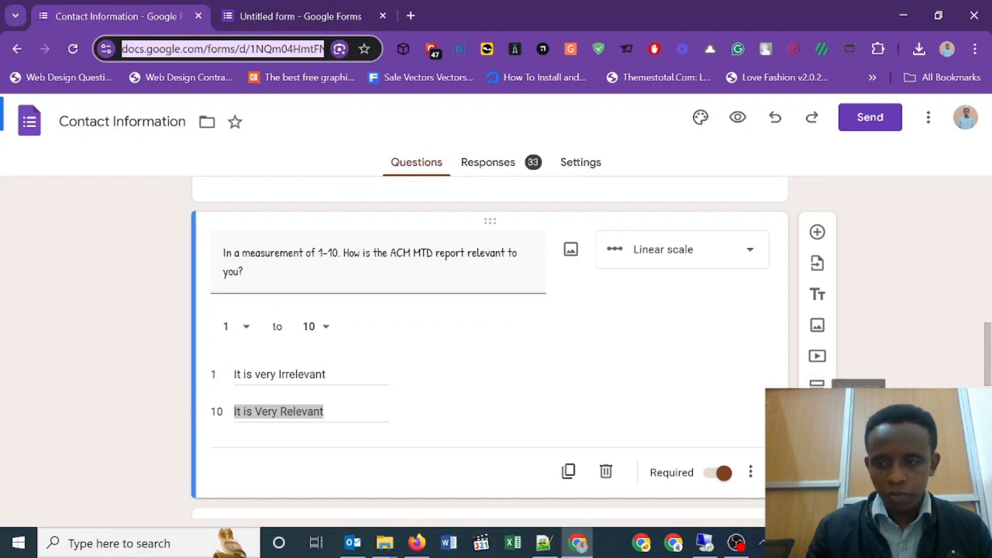
{"action": "scroll", "coordinate": [445, 259], "scroll_direction": "down", "scroll_amount": 6}
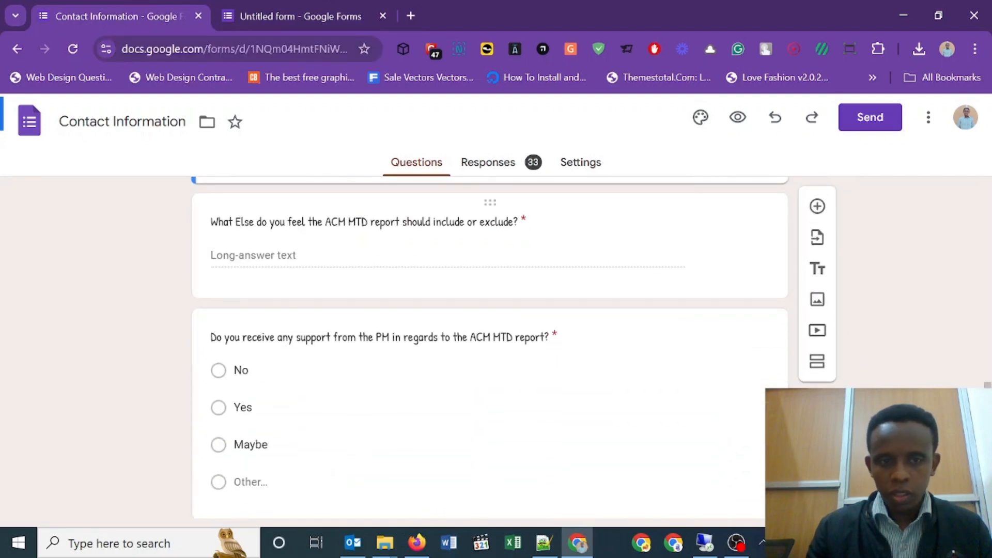
{"action": "left_click", "coordinate": [351, 211]}
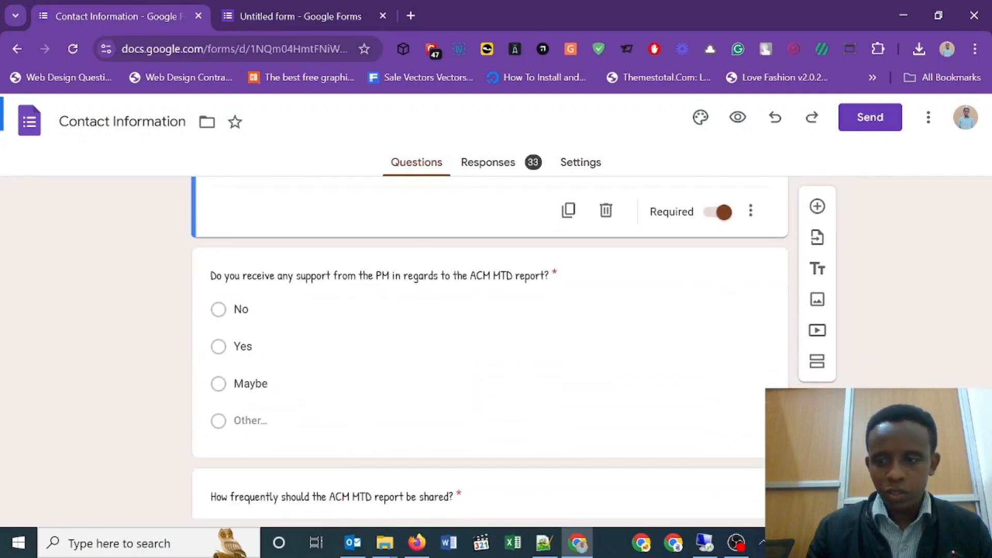
{"action": "scroll", "coordinate": [489, 341], "scroll_direction": "down", "scroll_amount": 6}
{"action": "scroll", "coordinate": [490, 341], "scroll_direction": "up", "scroll_amount": 7}
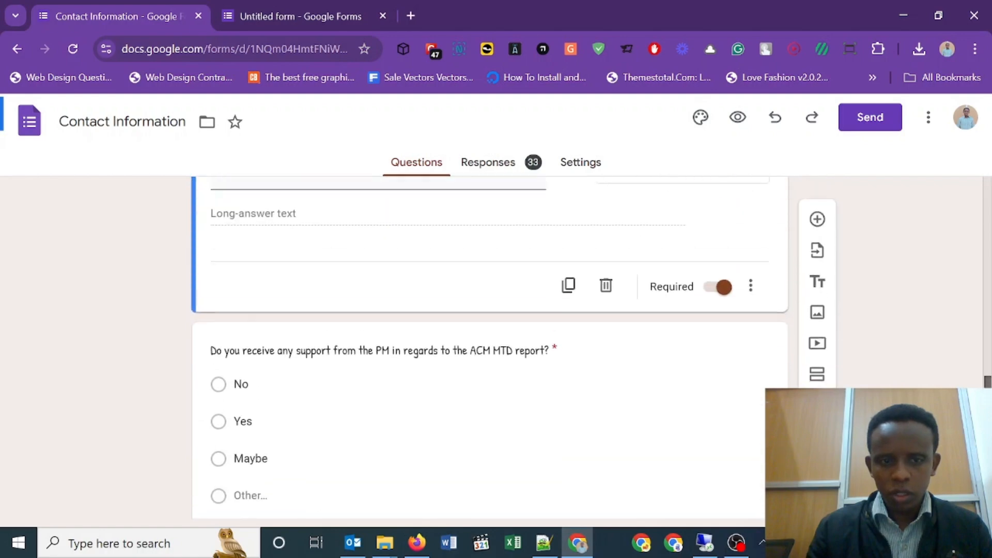
{"action": "scroll", "coordinate": [489, 340], "scroll_direction": "up", "scroll_amount": 3}
{"action": "scroll", "coordinate": [490, 341], "scroll_direction": "down", "scroll_amount": 2}
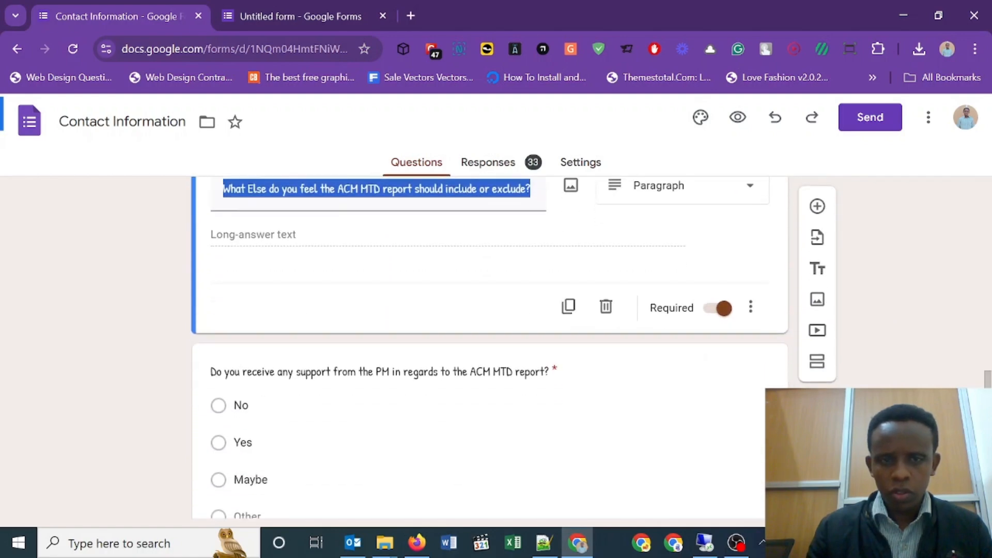
{"action": "left_click", "coordinate": [290, 15]}
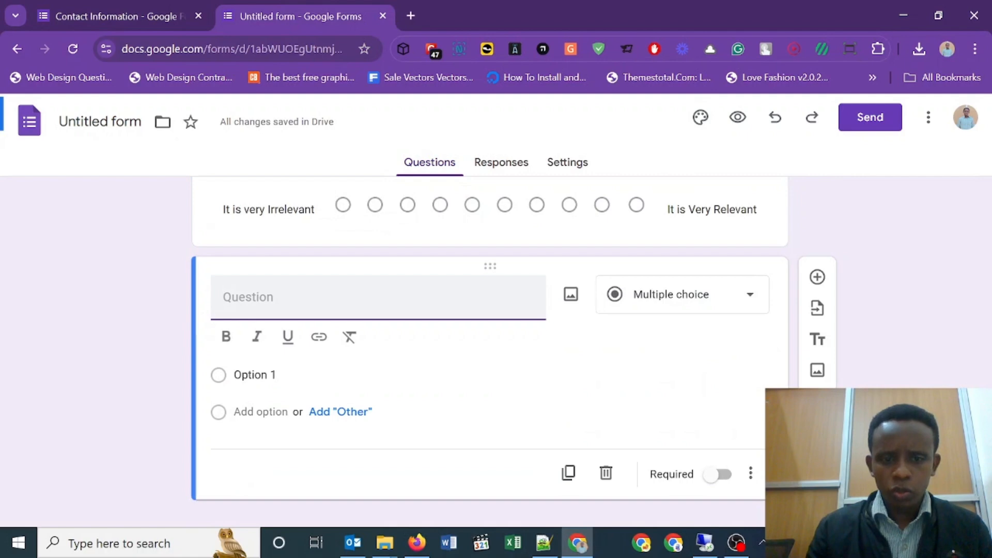
{"action": "type", "text": "What Else do you feel the ACM MTD report should include or exclude?"}
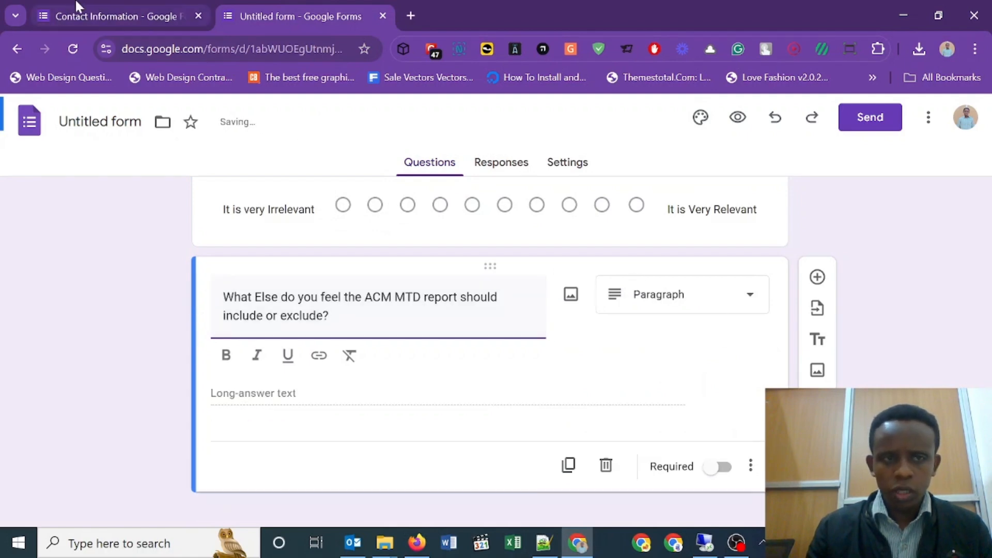
Check the include-or-exclude question in the existing survey and review the answer types offered for it in the new form
{"action": "left_click", "coordinate": [73, 5]}
{"action": "left_click", "coordinate": [248, 10]}
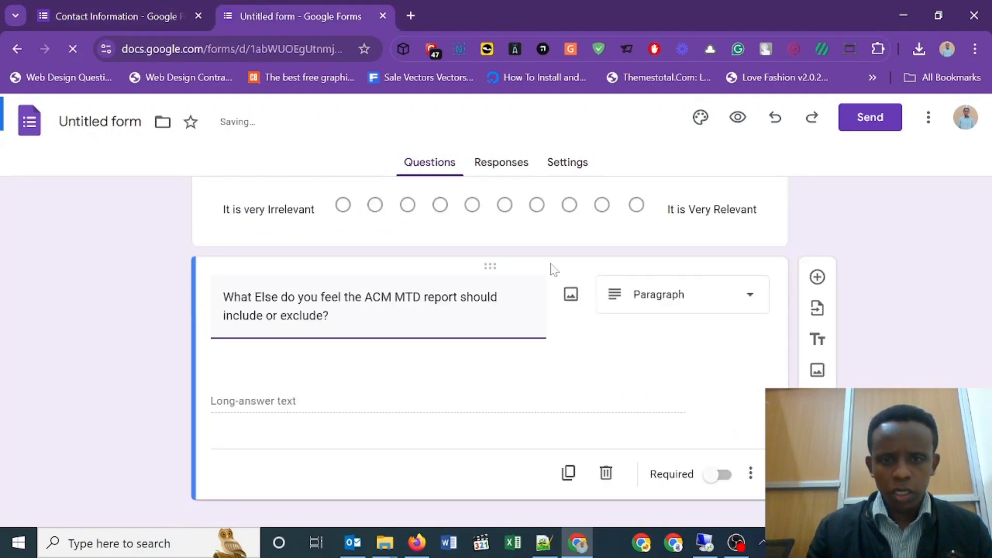
{"action": "left_click", "coordinate": [743, 299]}
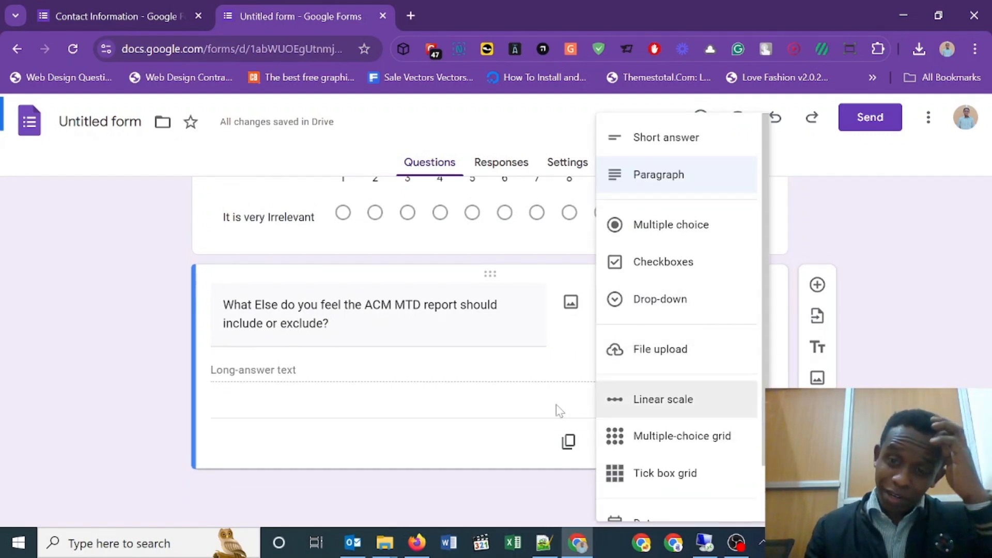
{"action": "left_click", "coordinate": [421, 377]}
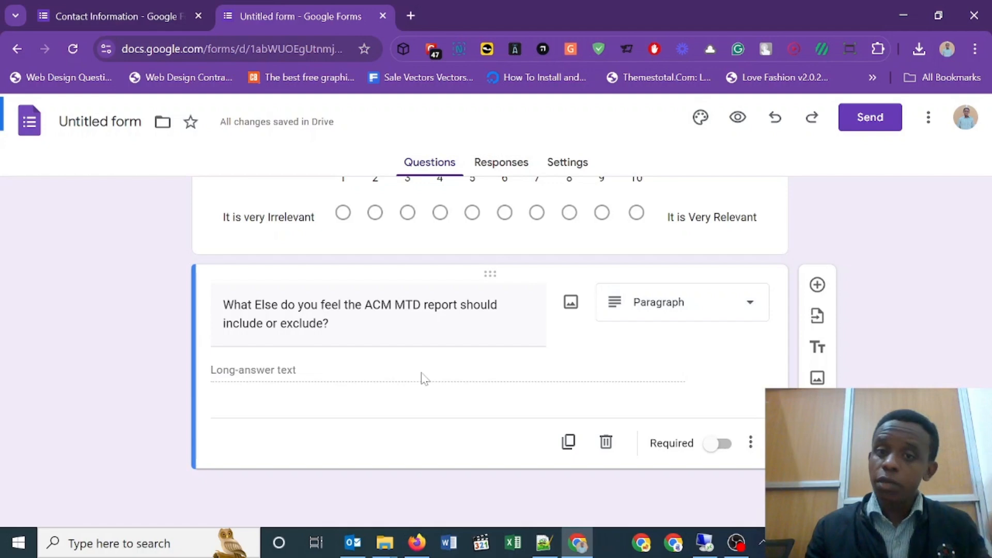
Add a question to the new form with the existing survey's text "Do you receive any support from the PM in regards to the ACM MTD report?"
{"action": "left_click", "coordinate": [817, 285]}
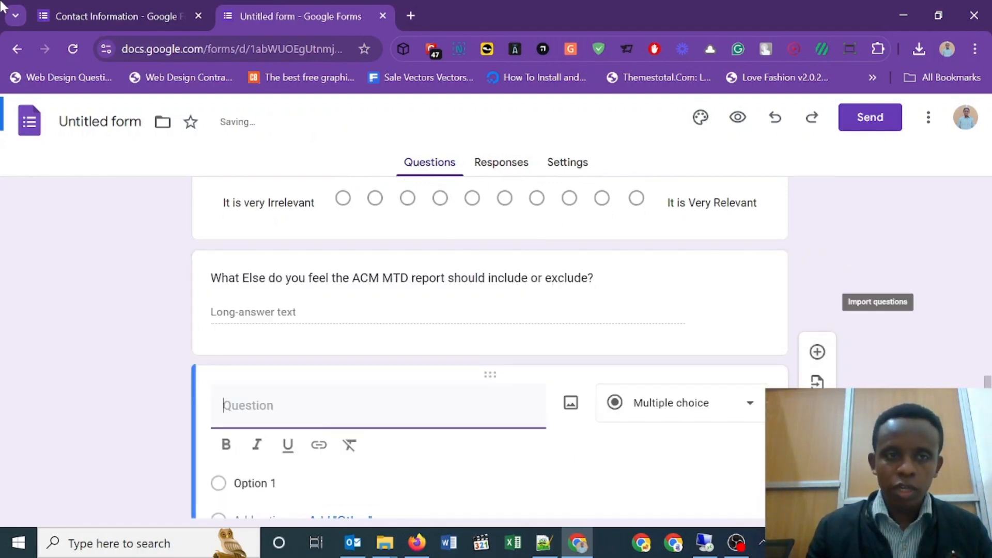
{"action": "left_click", "coordinate": [68, 9]}
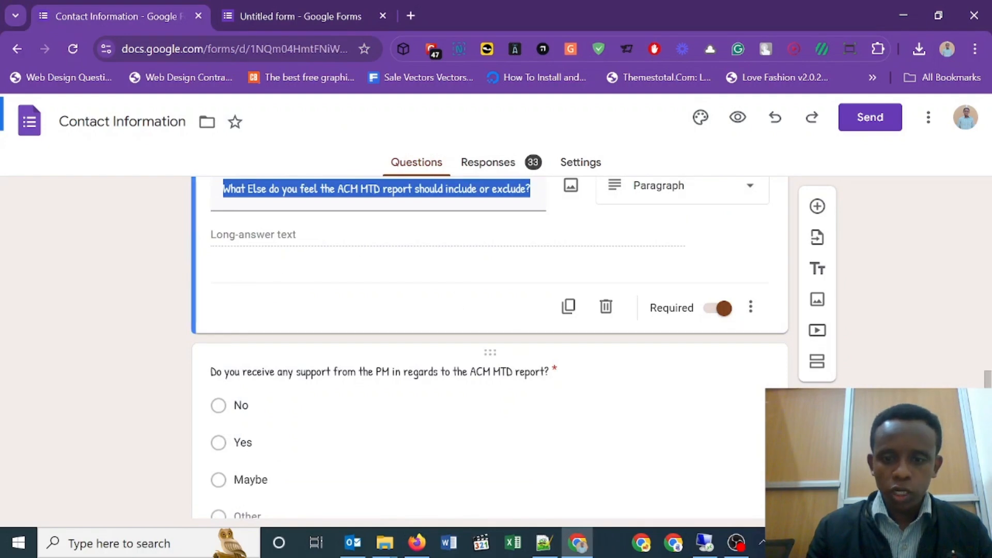
{"action": "left_click", "coordinate": [507, 378]}
{"action": "key", "text": "ctrl+c"}
{"action": "left_click", "coordinate": [332, 6]}
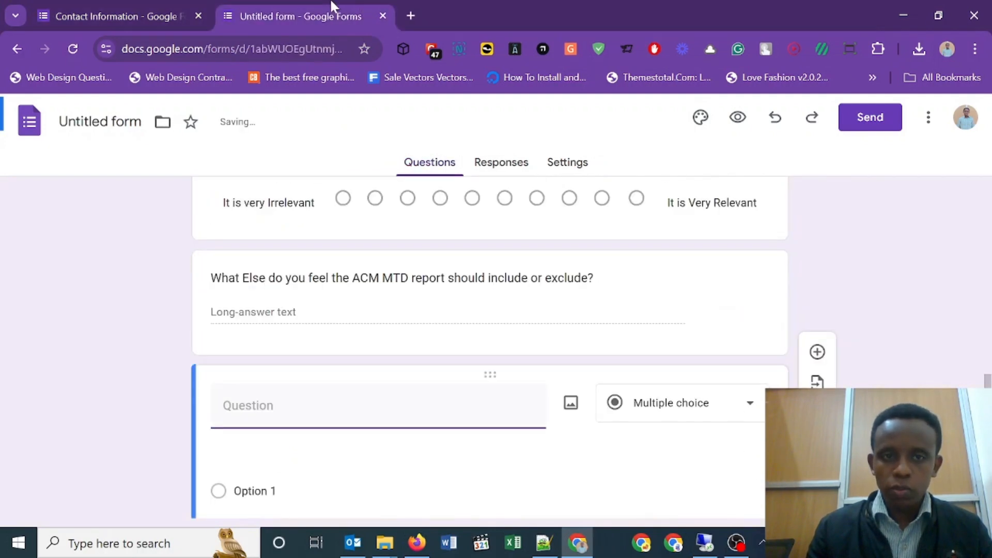
{"action": "key", "text": "ctrl+v"}
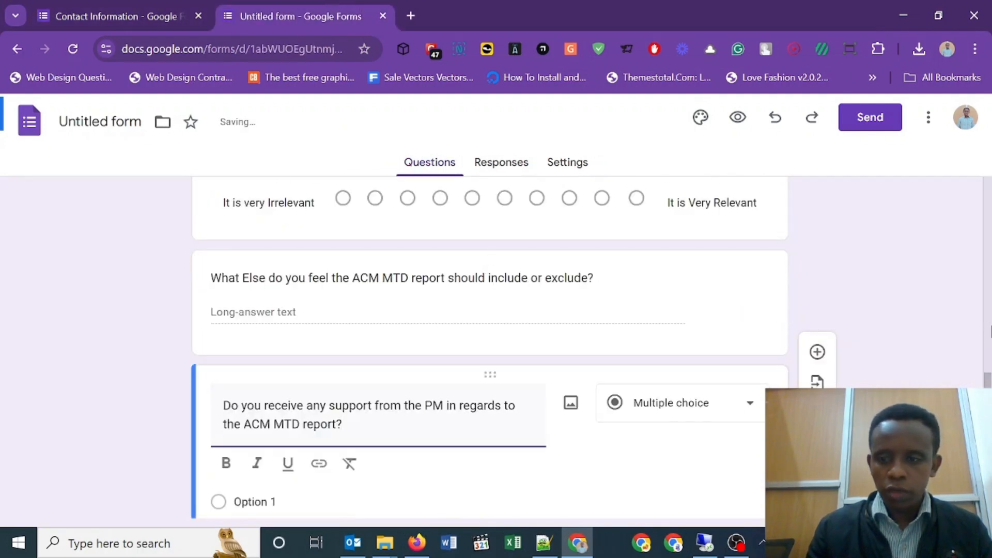
Give the PM support question the existing survey's multiple-choice options No, Yes and Maybe
{"action": "left_click", "coordinate": [85, 2]}
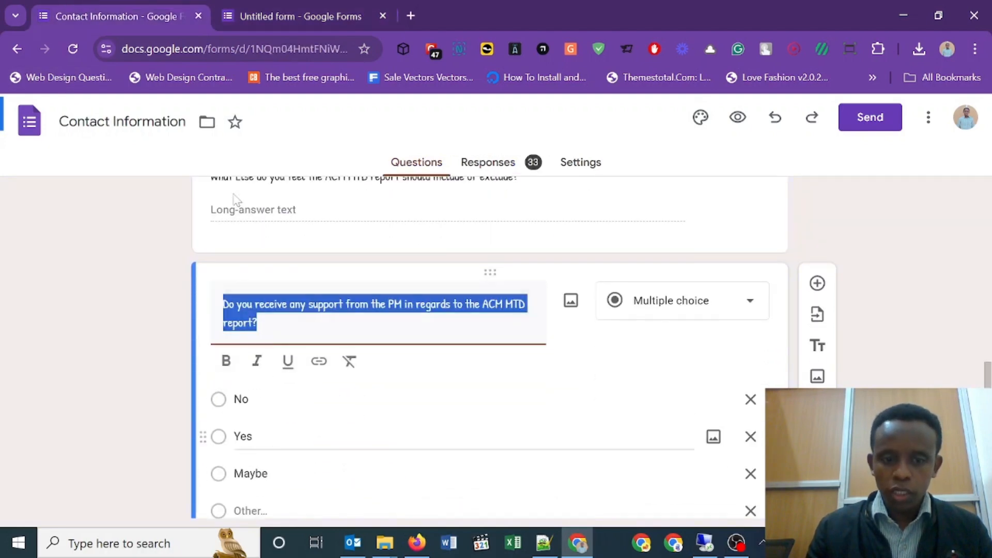
{"action": "left_click", "coordinate": [246, 8]}
{"action": "left_click", "coordinate": [281, 452]}
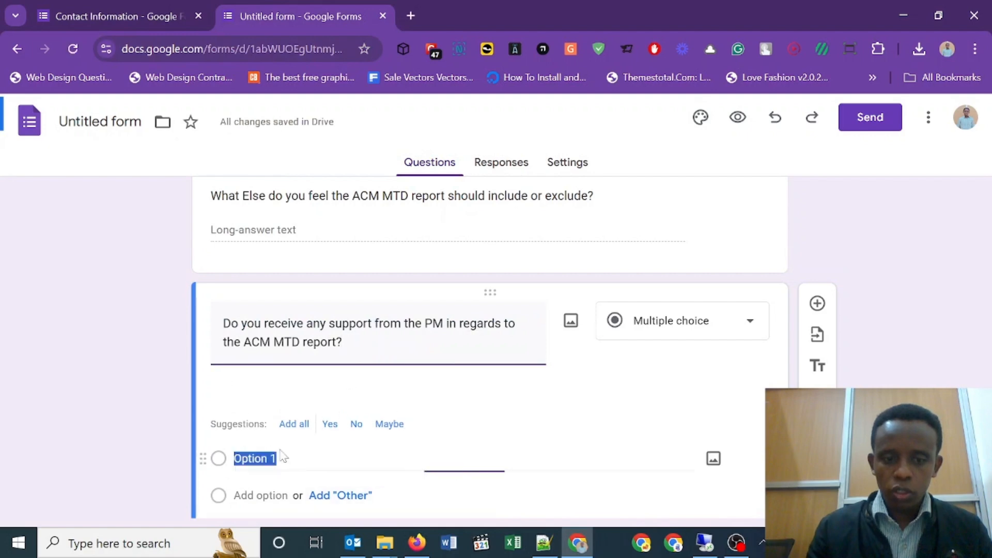
{"action": "type", "text": "No"}
{"action": "left_click", "coordinate": [268, 457]}
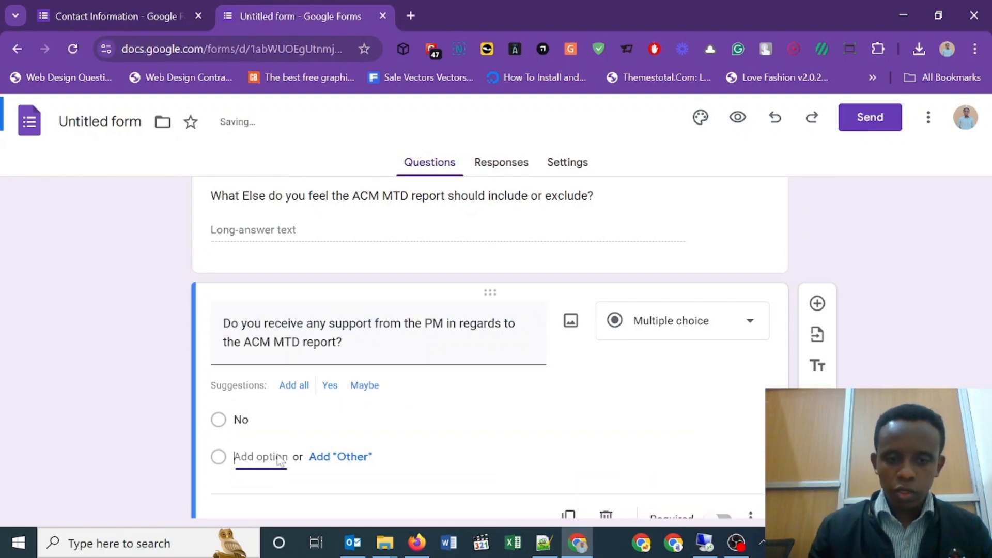
{"action": "type", "text": "Yes"}
{"action": "key", "text": "Return"}
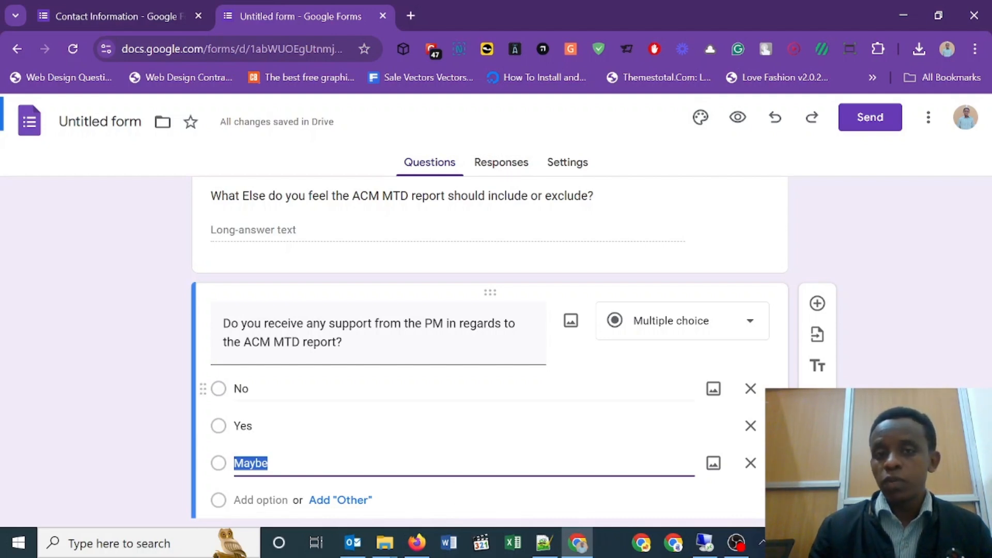
Make the new form's question about support from the PM required
{"action": "right_click", "coordinate": [308, 388]}
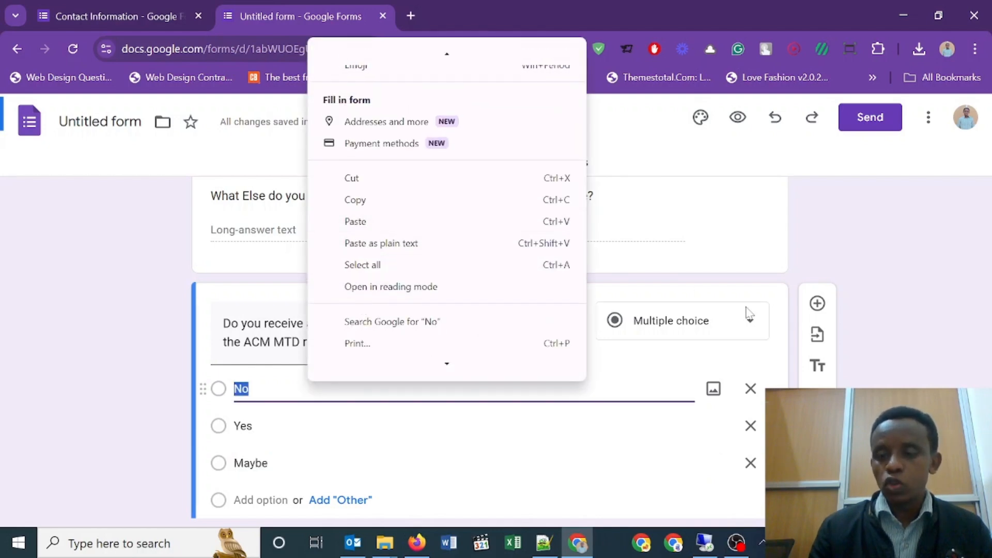
{"action": "key", "text": "Escape"}
{"action": "scroll", "coordinate": [488, 347], "scroll_direction": "down", "scroll_amount": 3}
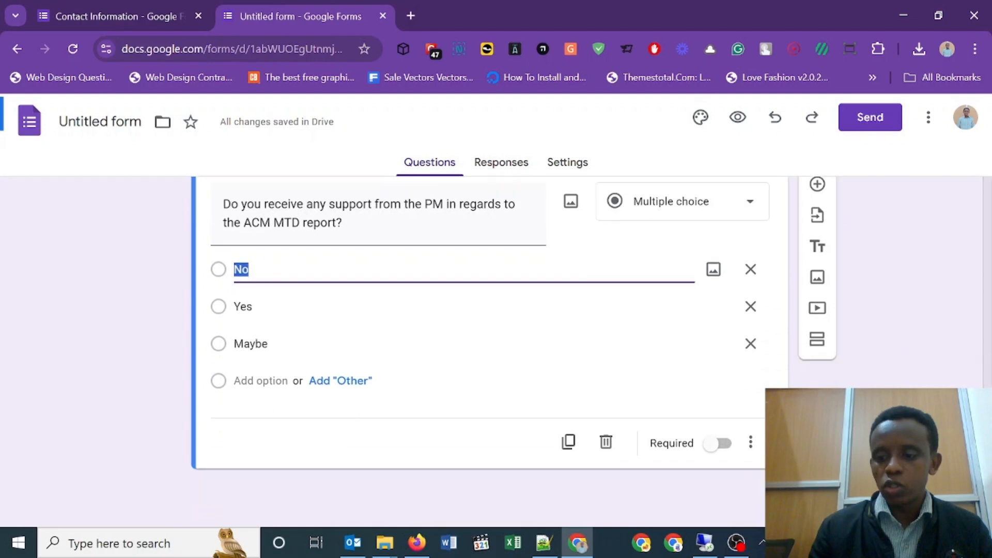
{"action": "left_click", "coordinate": [718, 443]}
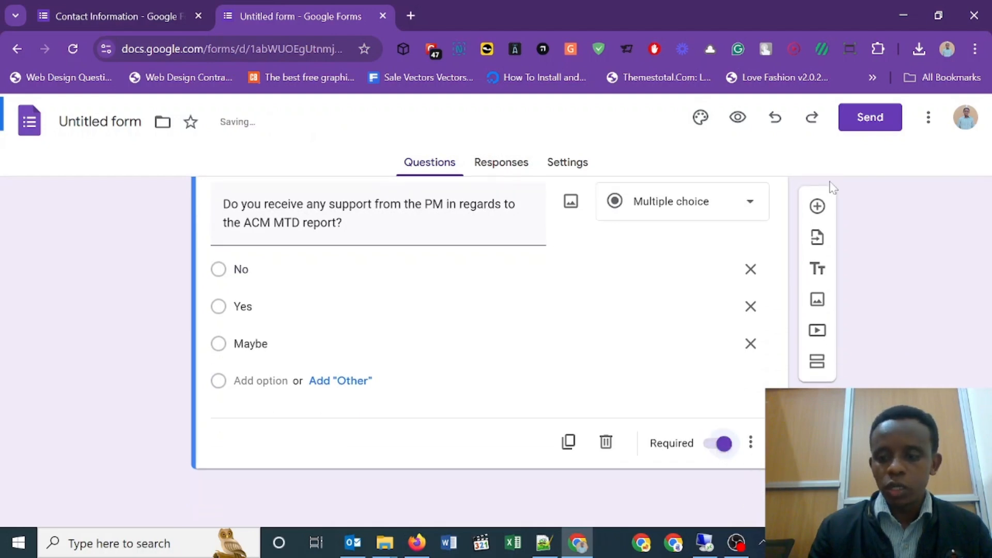
Add a question to the new form with the existing survey's text "How frequently should the ACM MTD report be shared?"
{"action": "left_click", "coordinate": [818, 208]}
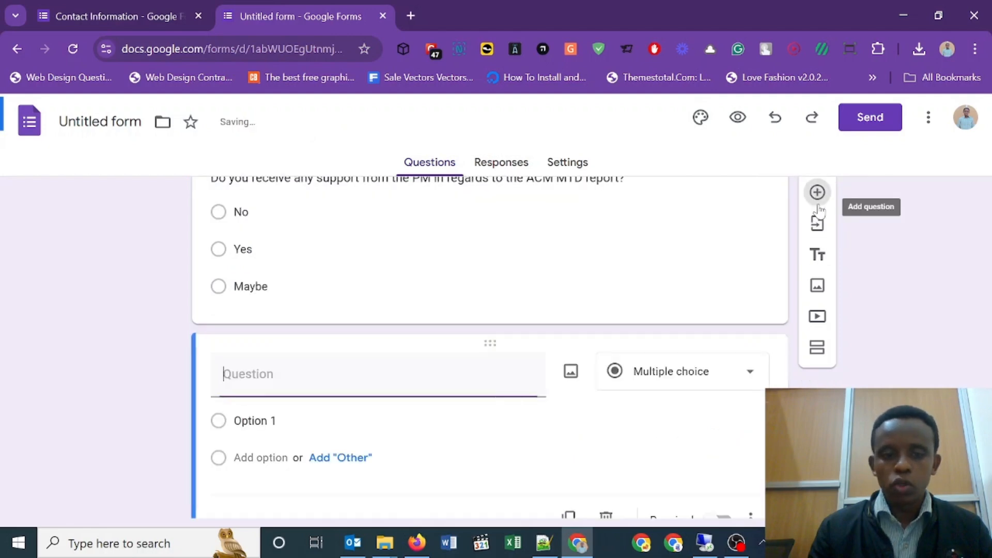
{"action": "left_click", "coordinate": [129, 7]}
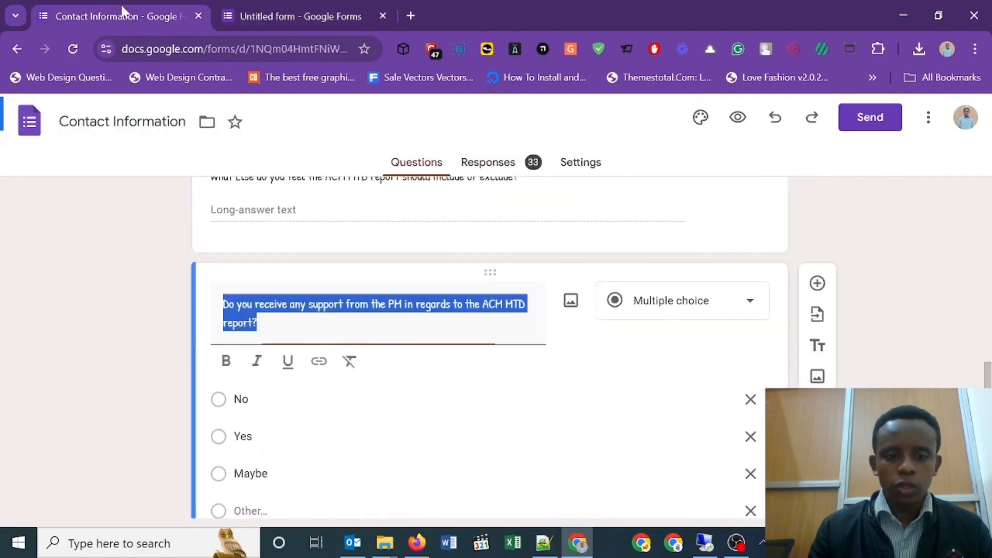
{"action": "scroll", "coordinate": [372, 280], "scroll_direction": "down", "scroll_amount": 8}
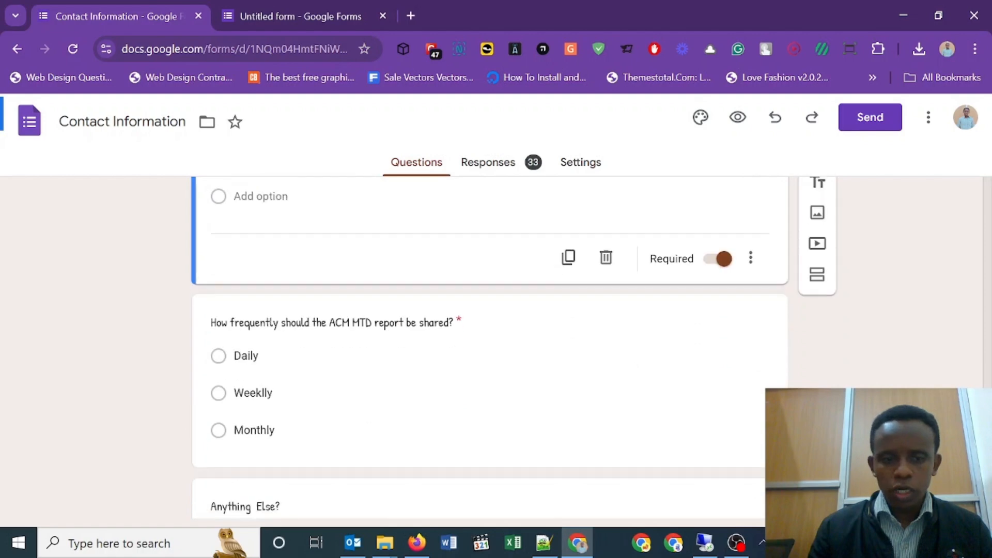
{"action": "left_click", "coordinate": [373, 279]}
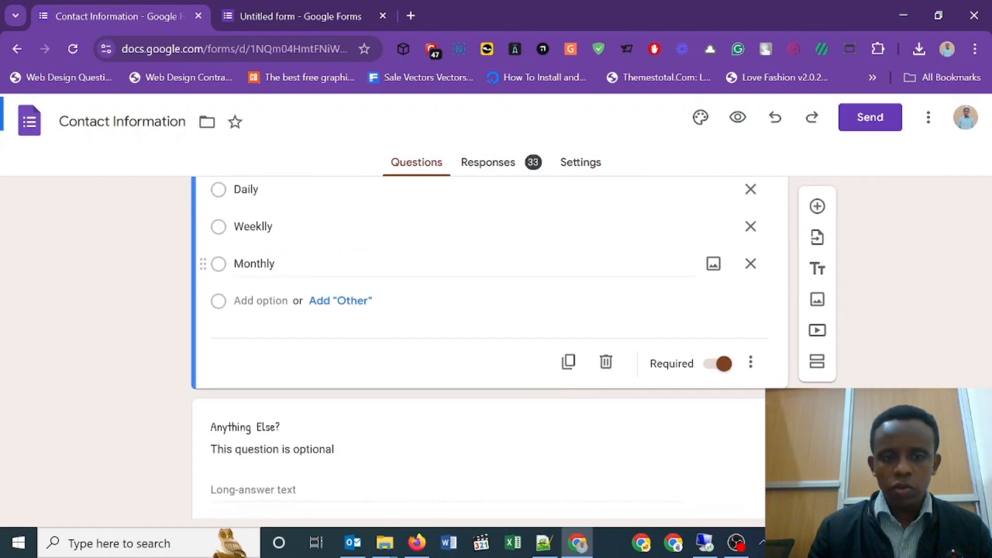
{"action": "left_click_drag", "start_coordinate": [988, 484], "coordinate": [987, 456]}
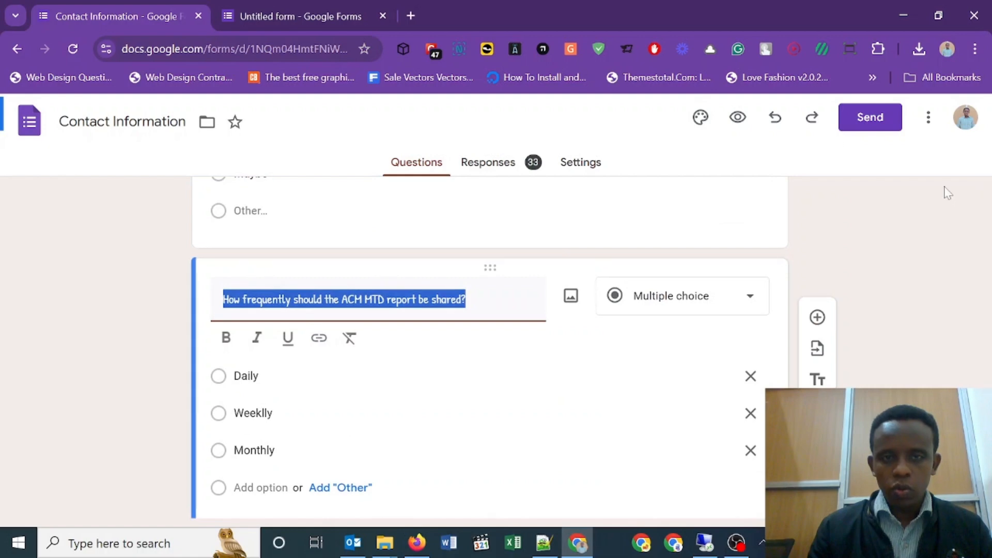
{"action": "left_click", "coordinate": [304, 15]}
{"action": "type", "text": "How frequently should the ACM MTD report be shared?"}
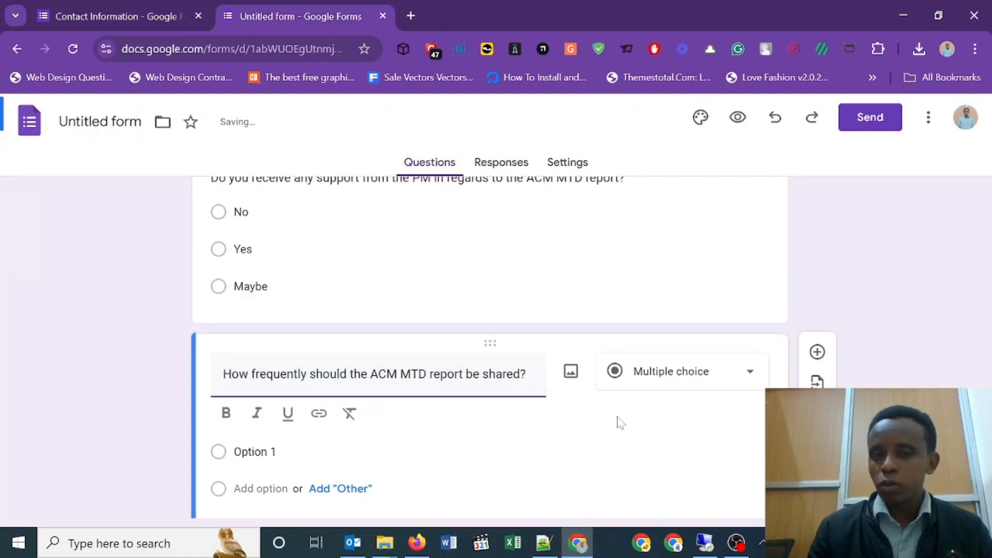
Copy the option "Daily" from the existing survey as the first answer option of the new report frequency question
{"action": "left_click_drag", "start_coordinate": [987, 460], "coordinate": [987, 491]}
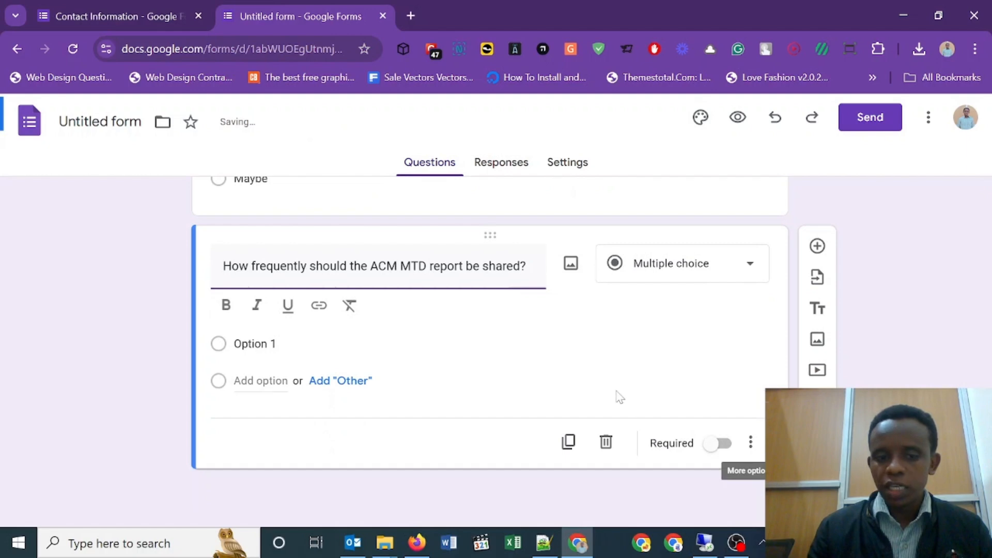
{"action": "left_click", "coordinate": [255, 344]}
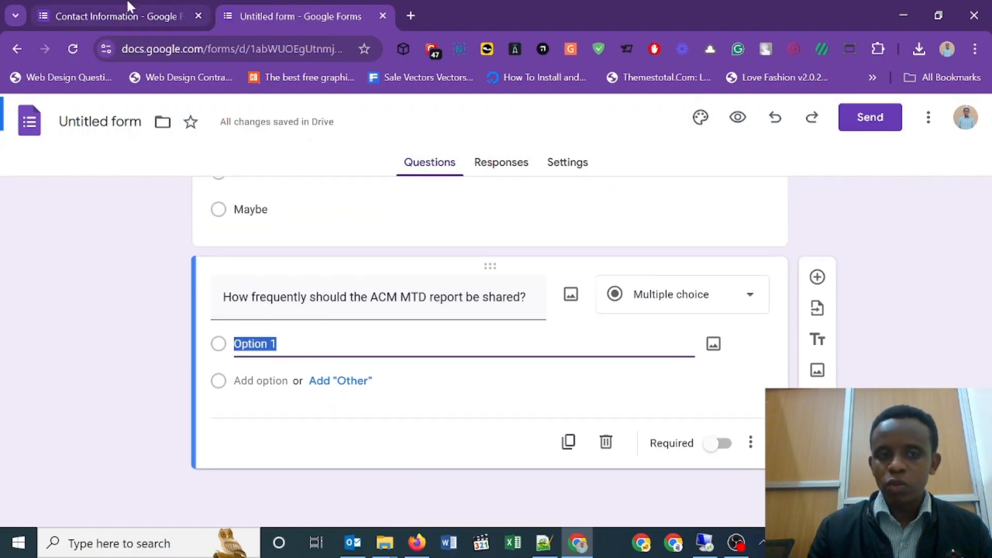
{"action": "left_click", "coordinate": [129, 15]}
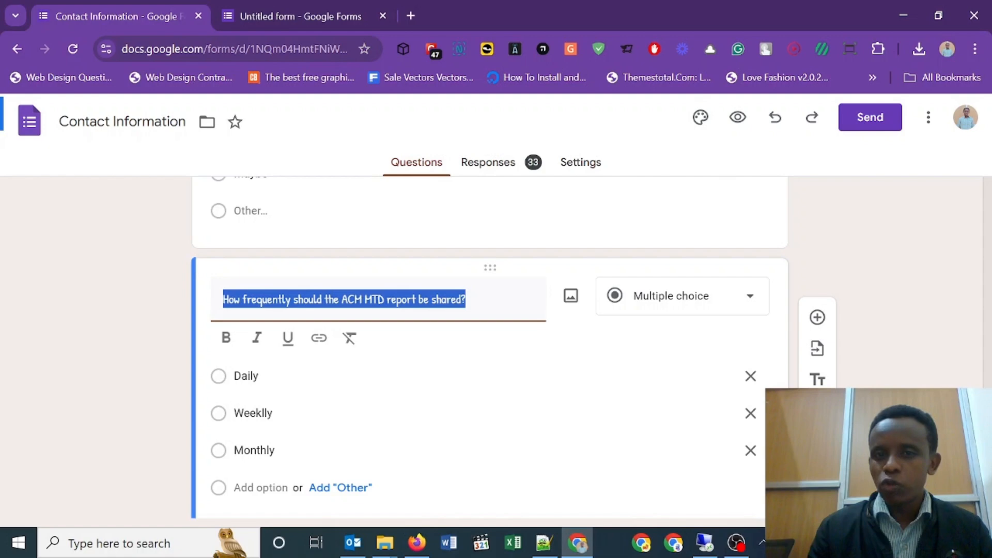
{"action": "scroll", "coordinate": [525, 287], "scroll_direction": "down", "scroll_amount": 1}
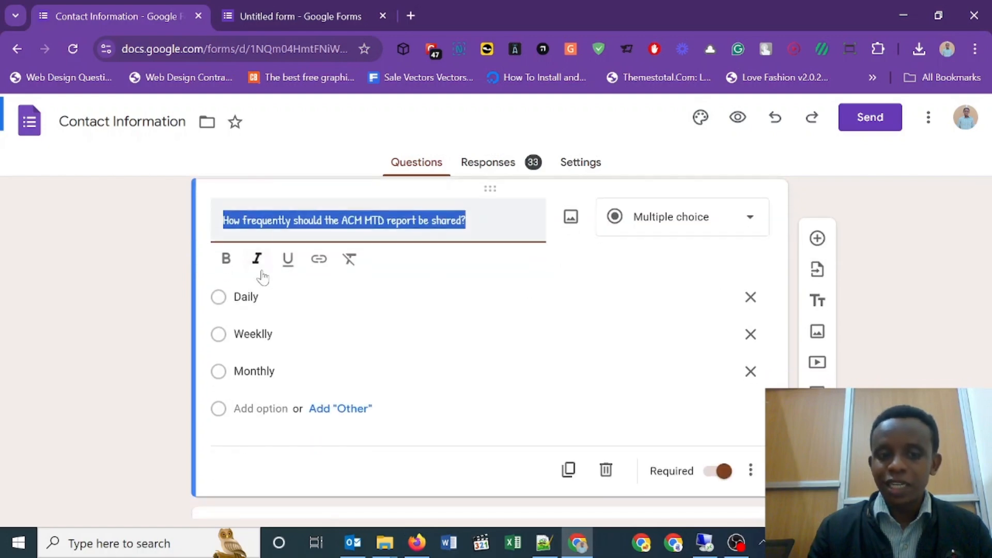
{"action": "double_click", "coordinate": [246, 296]}
{"action": "key", "text": "ctrl+c"}
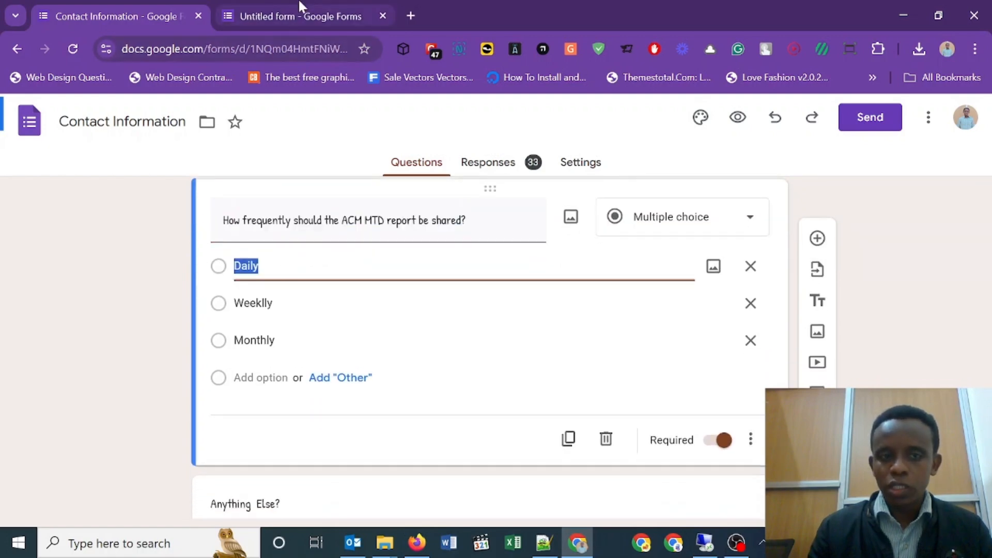
{"action": "left_click", "coordinate": [302, 7]}
{"action": "key", "text": "ctrl+v"}
Copy the option "Weeklly" from the existing survey as the second answer option of the new report frequency question
{"action": "left_click", "coordinate": [275, 371]}
{"action": "left_click", "coordinate": [80, 6]}
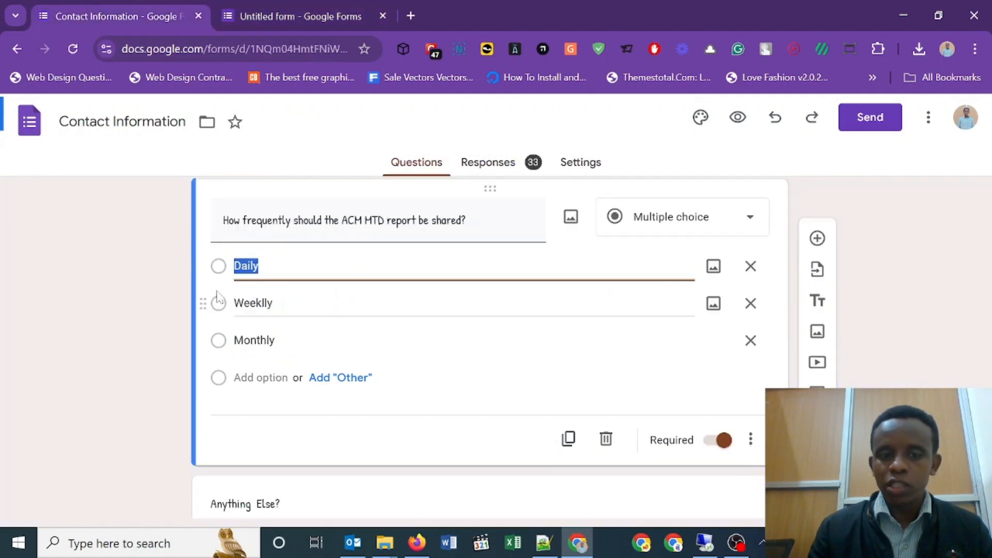
{"action": "double_click", "coordinate": [252, 303]}
{"action": "key", "text": "ctrl+c"}
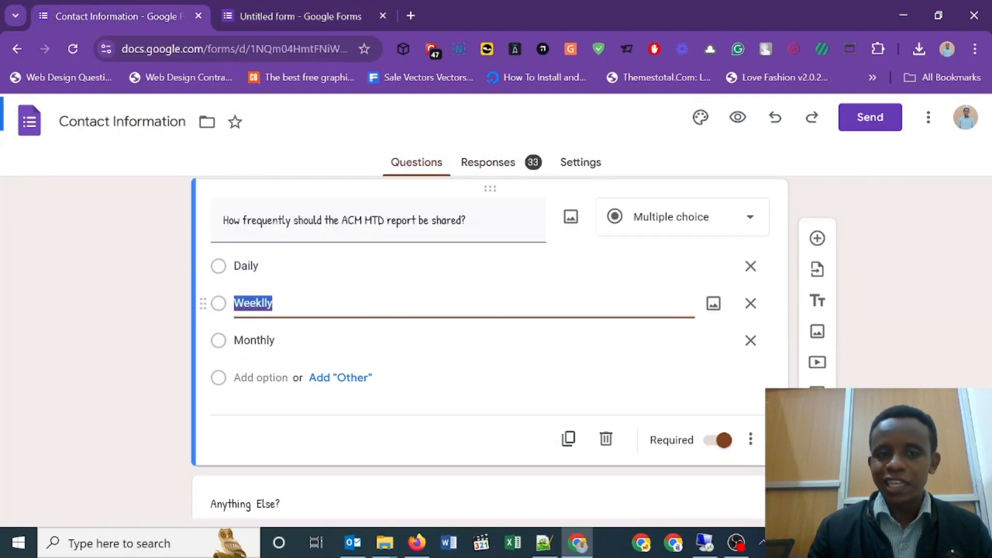
{"action": "left_click", "coordinate": [269, 4]}
{"action": "left_click", "coordinate": [260, 380]}
{"action": "key", "text": "ctrl+v"}
Copy the option "Monthly" from the existing survey as the third option of the report frequency question, and make the question required
{"action": "left_click", "coordinate": [137, 10]}
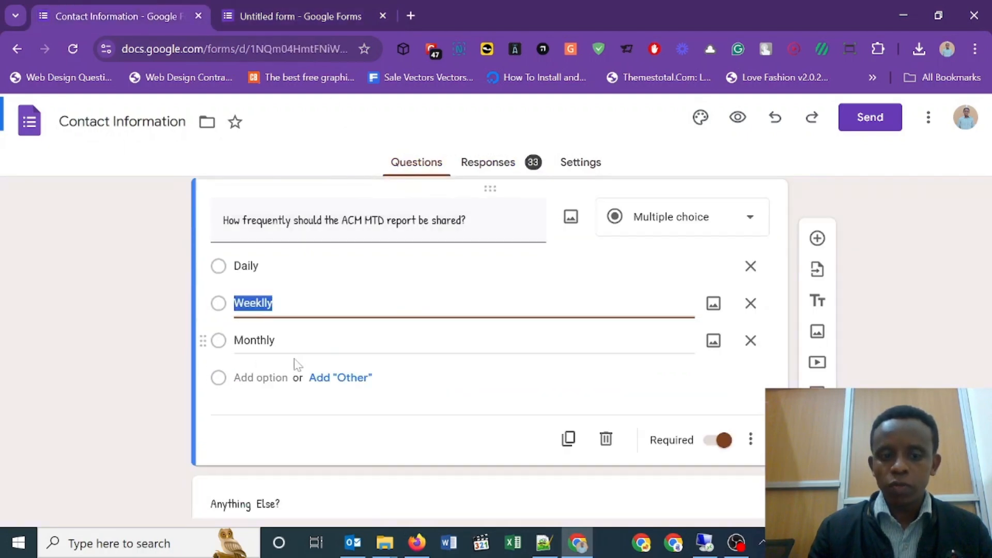
{"action": "double_click", "coordinate": [460, 350]}
{"action": "key", "text": "ctrl+c"}
{"action": "left_click", "coordinate": [287, 6]}
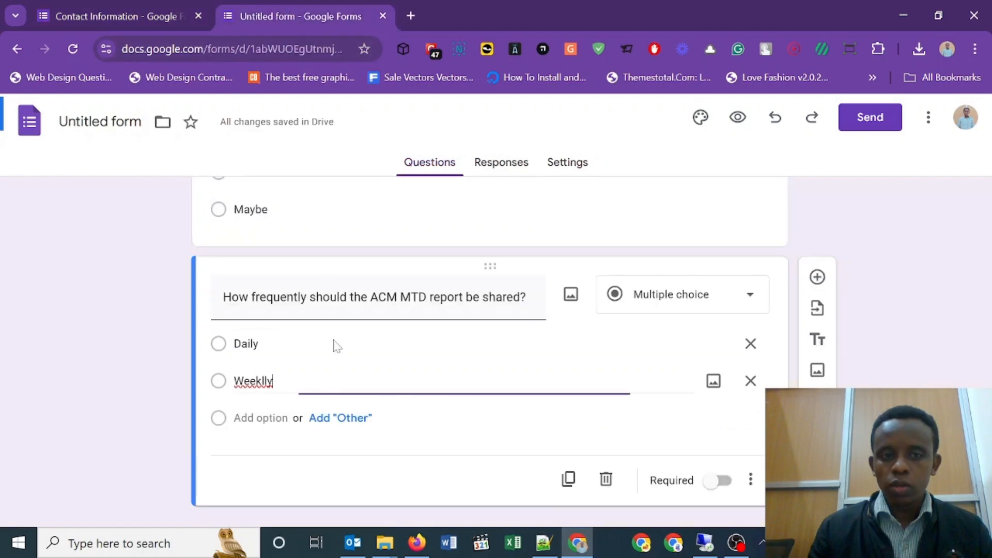
{"action": "left_click", "coordinate": [280, 419]}
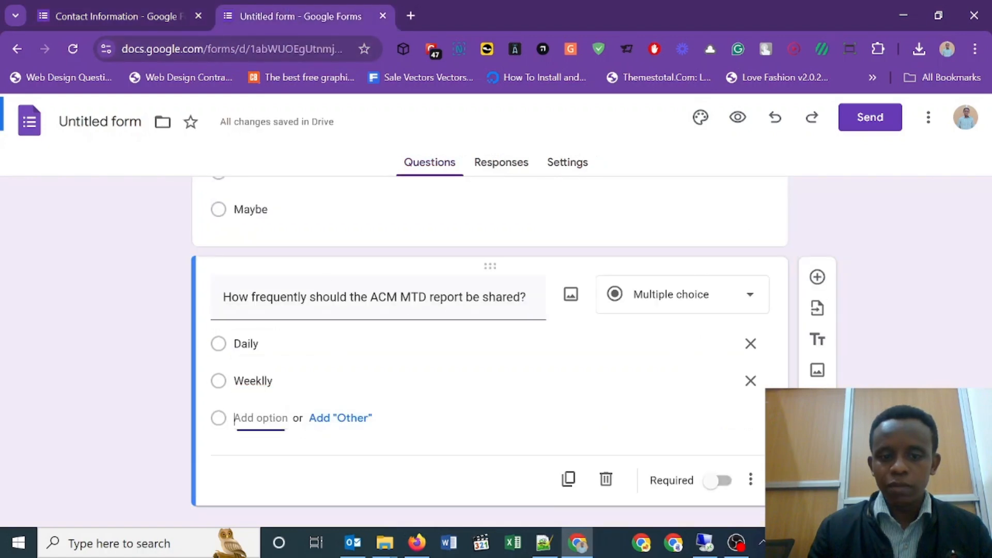
{"action": "key", "text": "ctrl+v"}
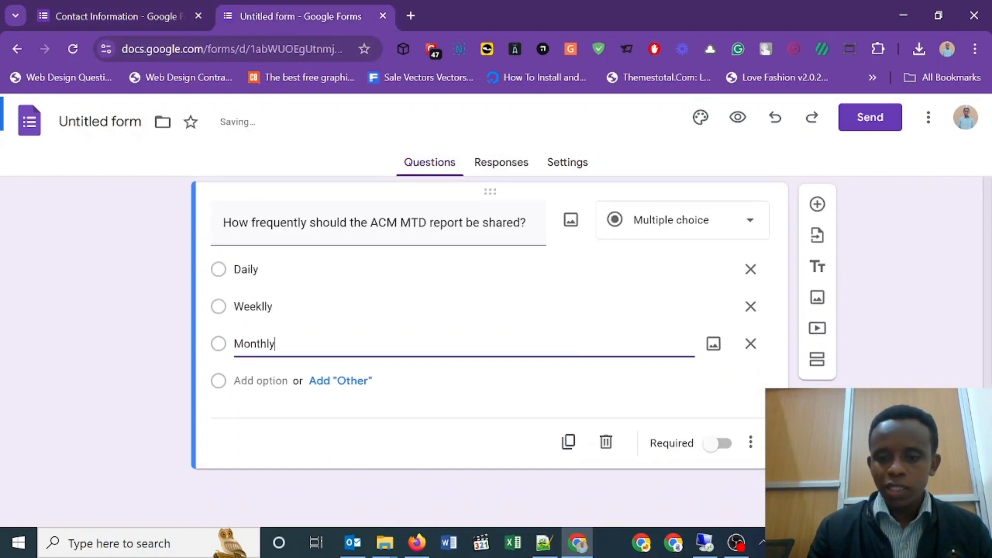
{"action": "left_click", "coordinate": [720, 446]}
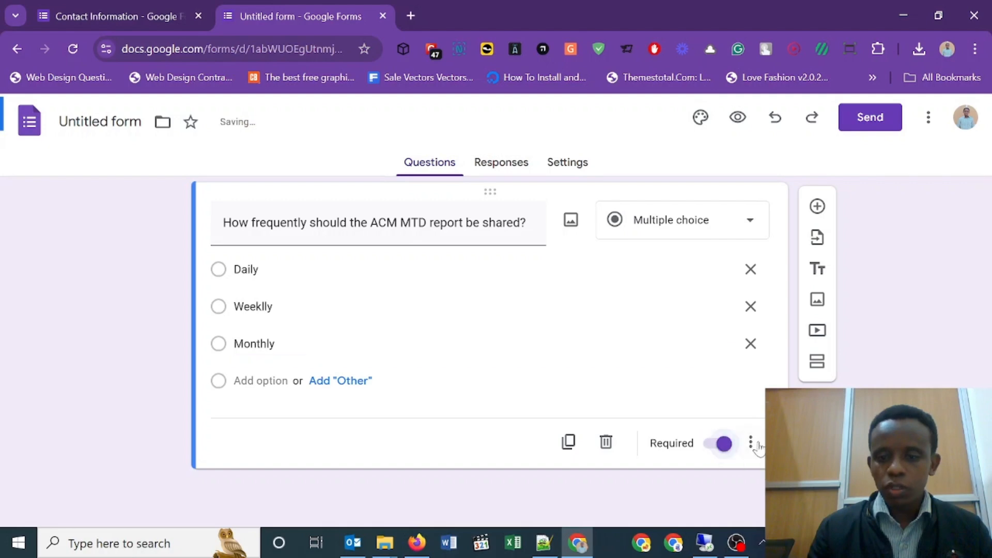
Add a paragraph question to the new form with the existing survey's text "Anything Else?"
{"action": "left_click", "coordinate": [124, 15]}
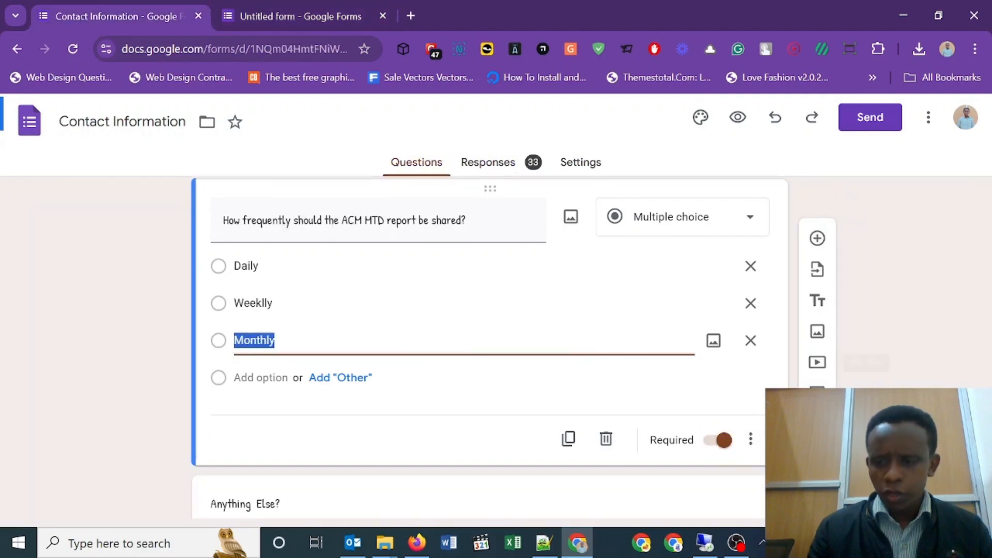
{"action": "scroll", "coordinate": [488, 346], "scroll_direction": "down", "scroll_amount": 3}
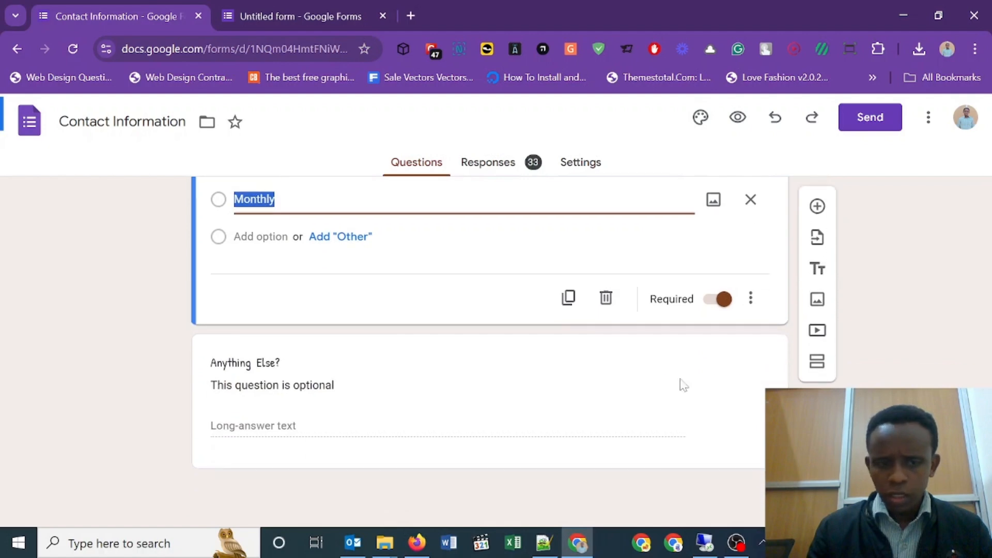
{"action": "left_click", "coordinate": [267, 381]}
{"action": "key", "text": "ctrl+c"}
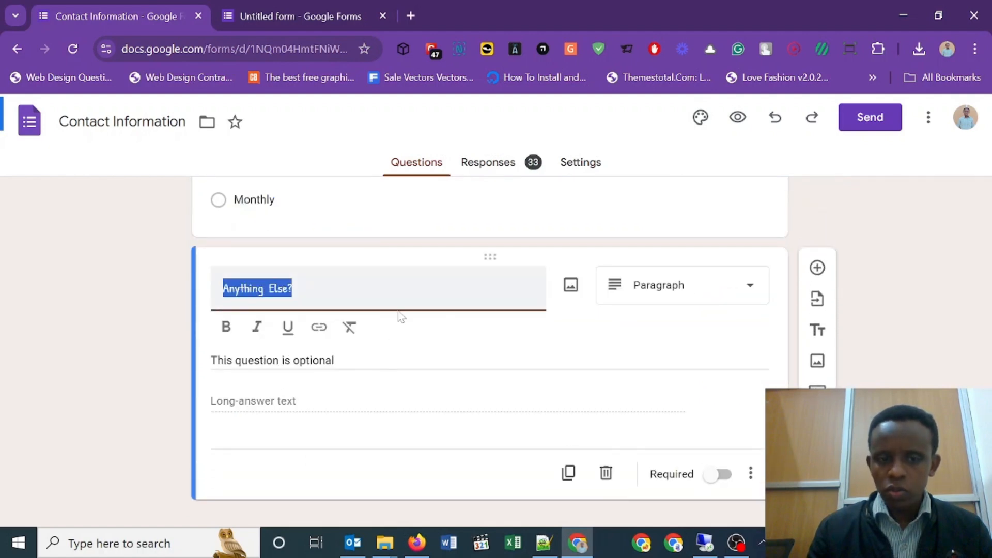
{"action": "left_click", "coordinate": [300, 7]}
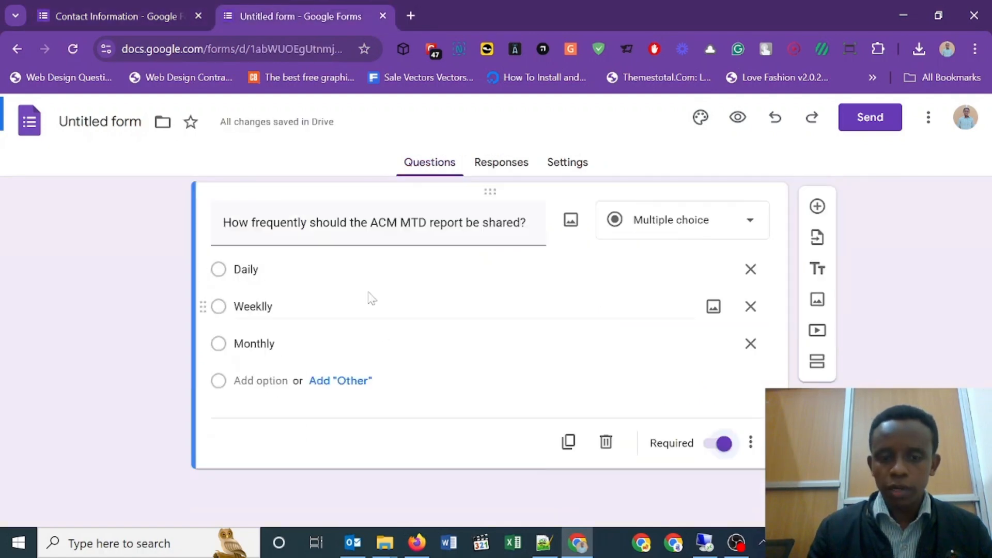
{"action": "left_click", "coordinate": [817, 209]}
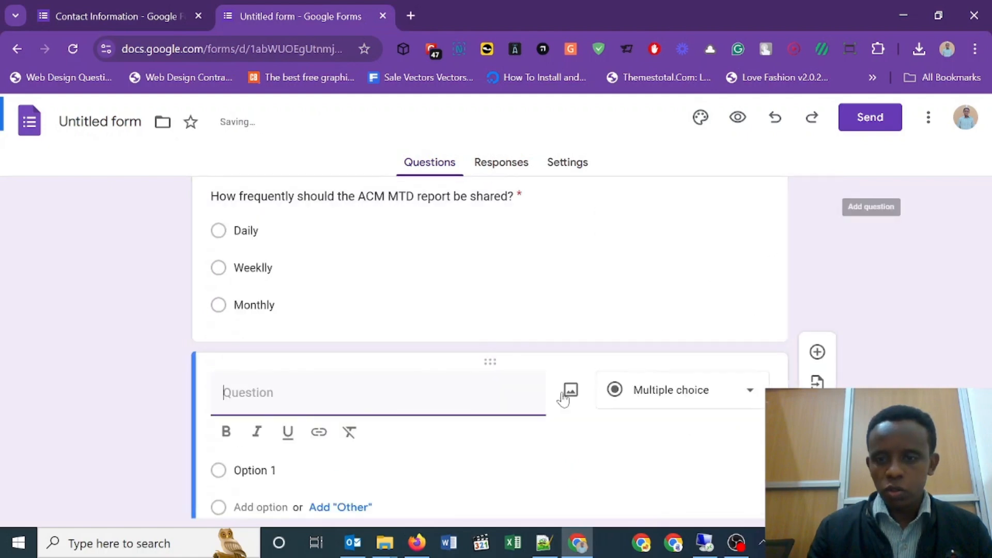
{"action": "key", "text": "ctrl+v"}
{"action": "left_click", "coordinate": [686, 397]}
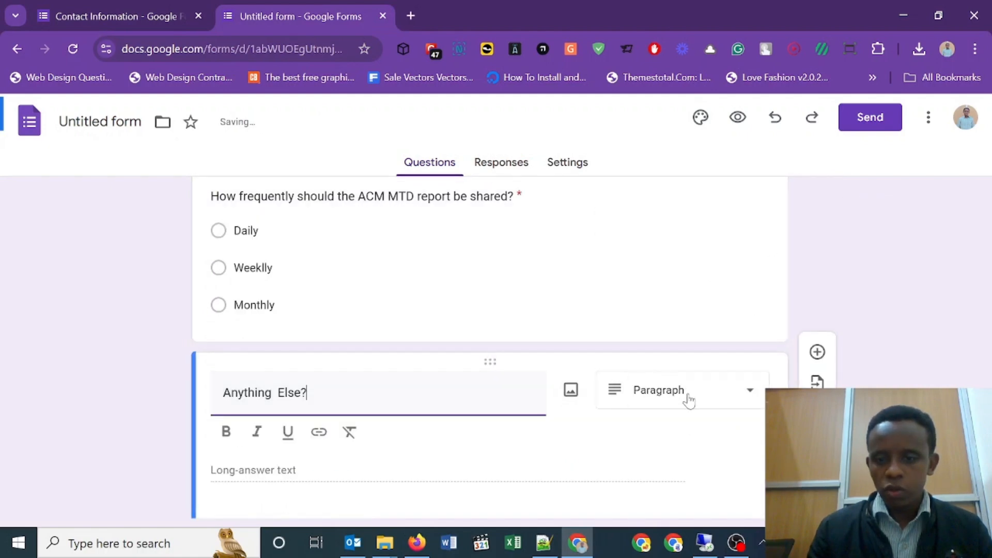
Compare the new form's "Anything Else?" question with the existing survey's version, and review the new form up to its title
{"action": "left_click", "coordinate": [890, 289]}
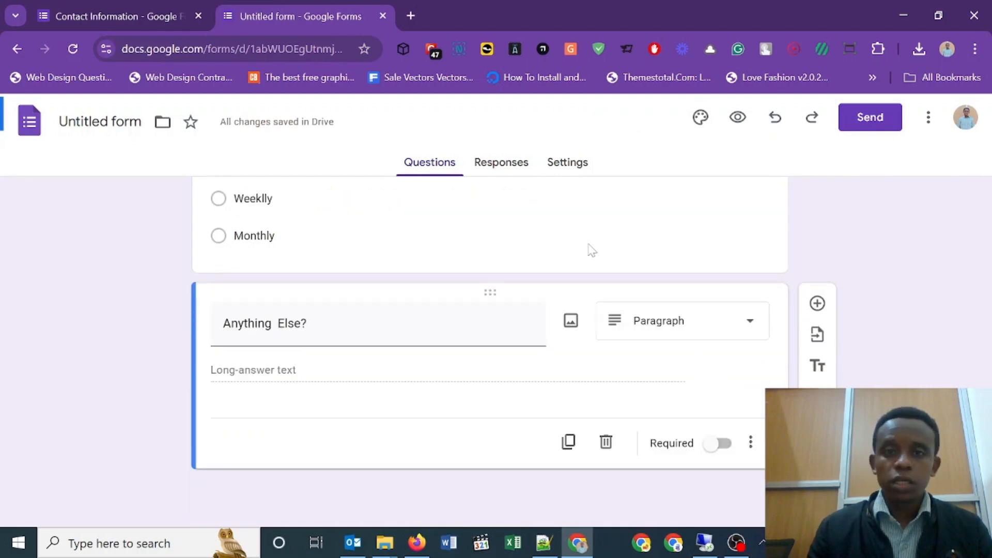
{"action": "left_click", "coordinate": [109, 6]}
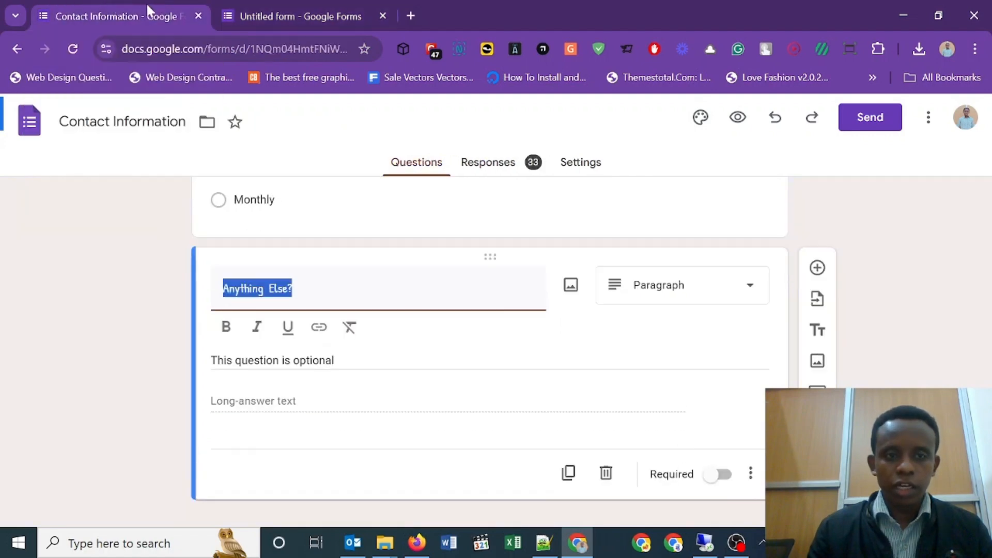
{"action": "left_click", "coordinate": [296, 6]}
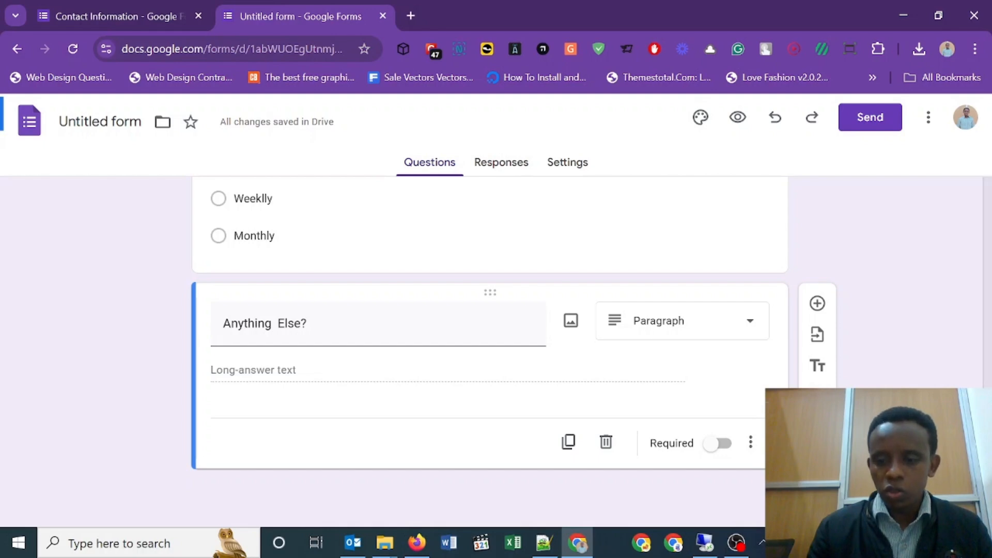
{"action": "scroll", "coordinate": [490, 336], "scroll_direction": "up", "scroll_amount": 10}
{"action": "scroll", "coordinate": [490, 346], "scroll_direction": "up", "scroll_amount": 10}
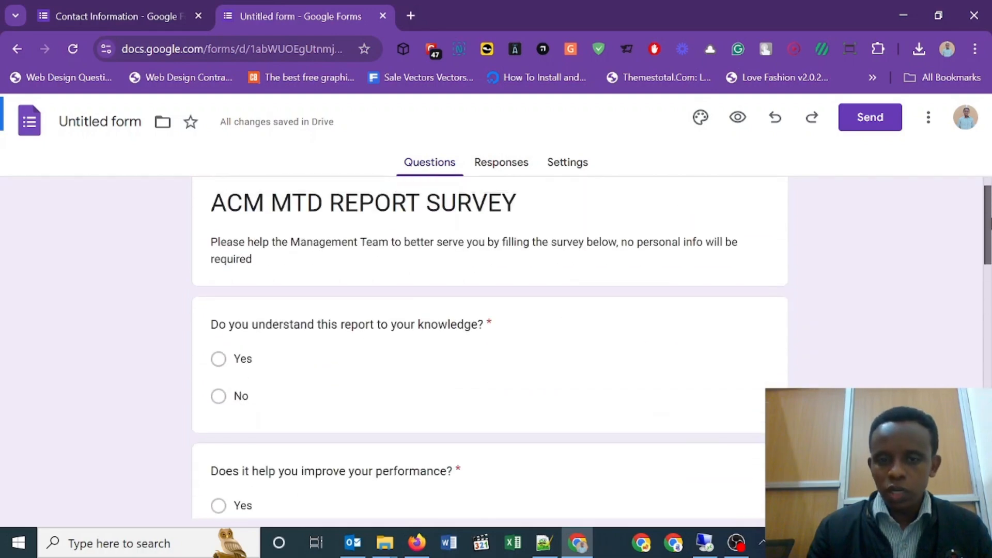
View the responses page of the new form and the response summary of the existing survey
{"action": "left_click", "coordinate": [495, 166]}
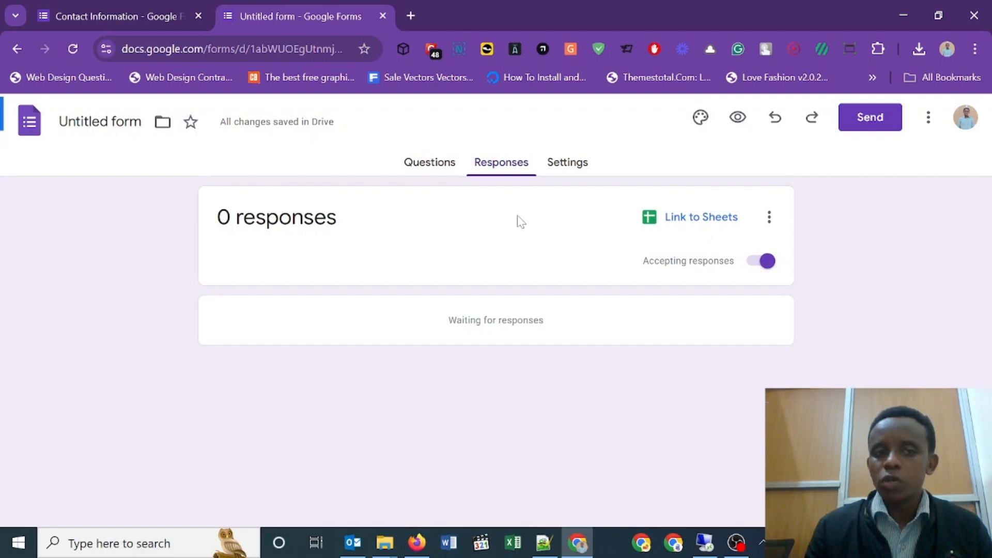
{"action": "left_click", "coordinate": [152, 7]}
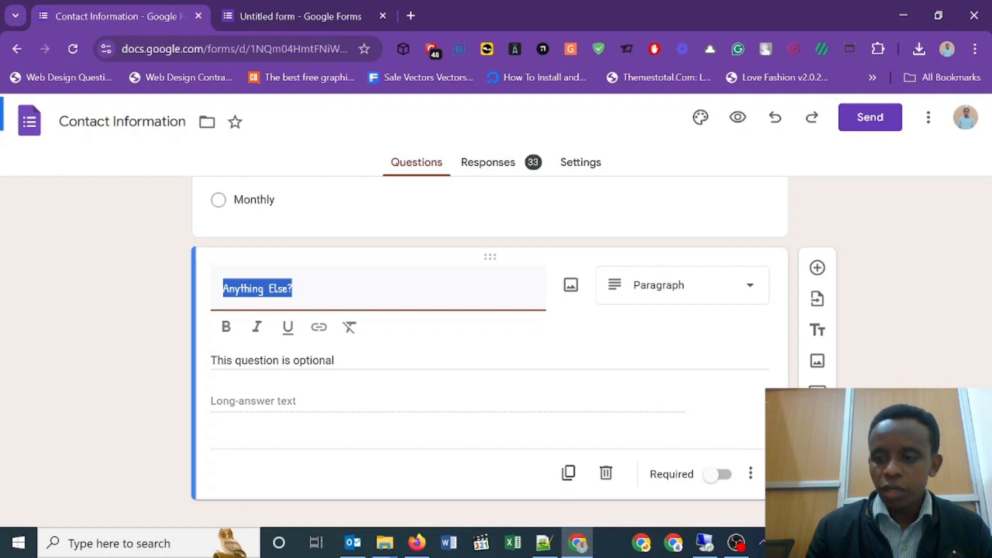
{"action": "scroll", "coordinate": [488, 351], "scroll_direction": "up", "scroll_amount": 15}
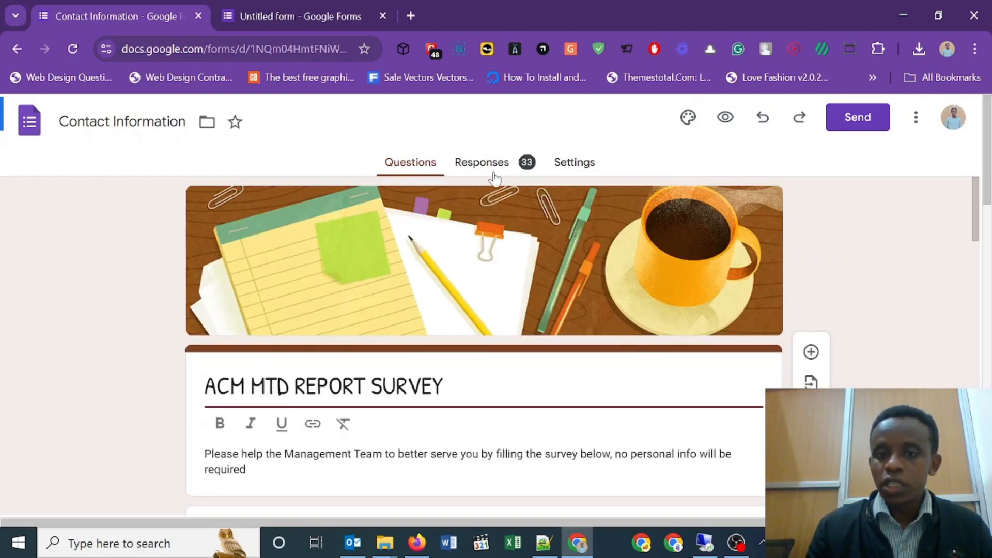
{"action": "left_click", "coordinate": [493, 174]}
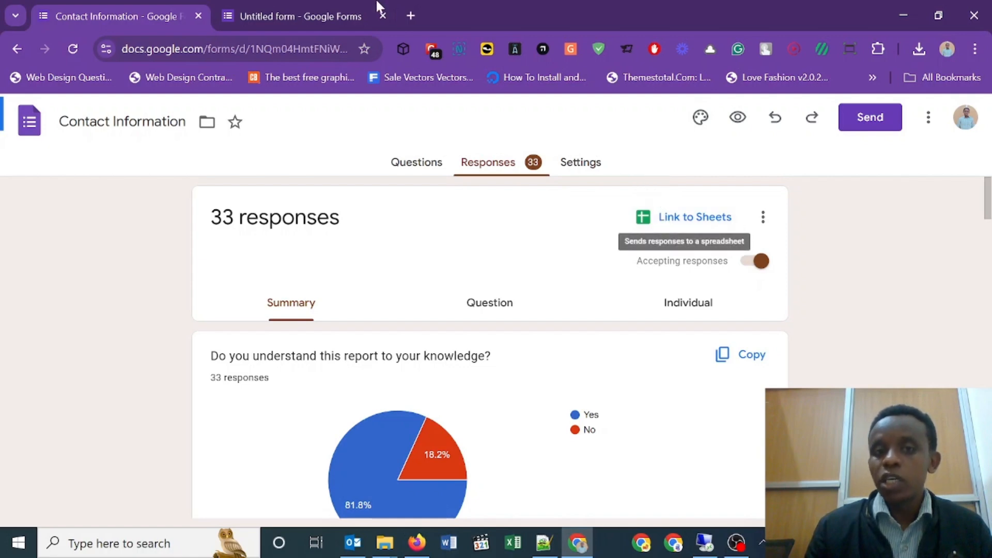
Link the new form's responses to a new spreadsheet named "Survey (Responses)"
{"action": "mouse_move", "coordinate": [298, 7]}
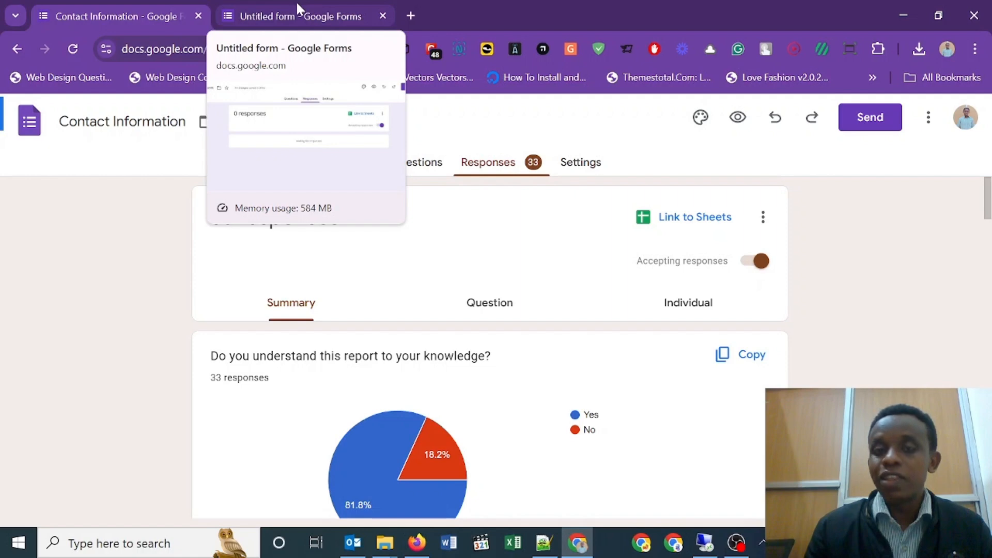
{"action": "left_click", "coordinate": [296, 7]}
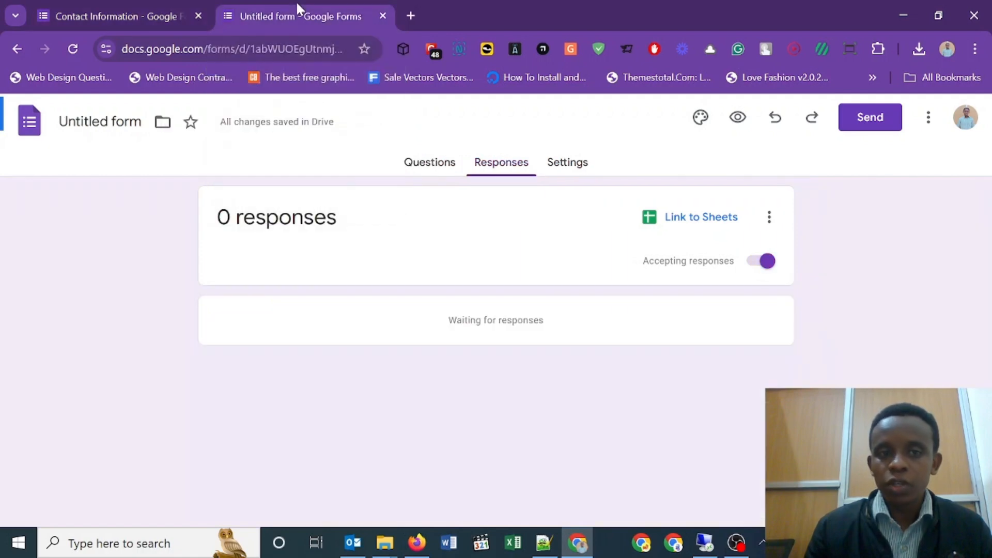
{"action": "left_click", "coordinate": [703, 225]}
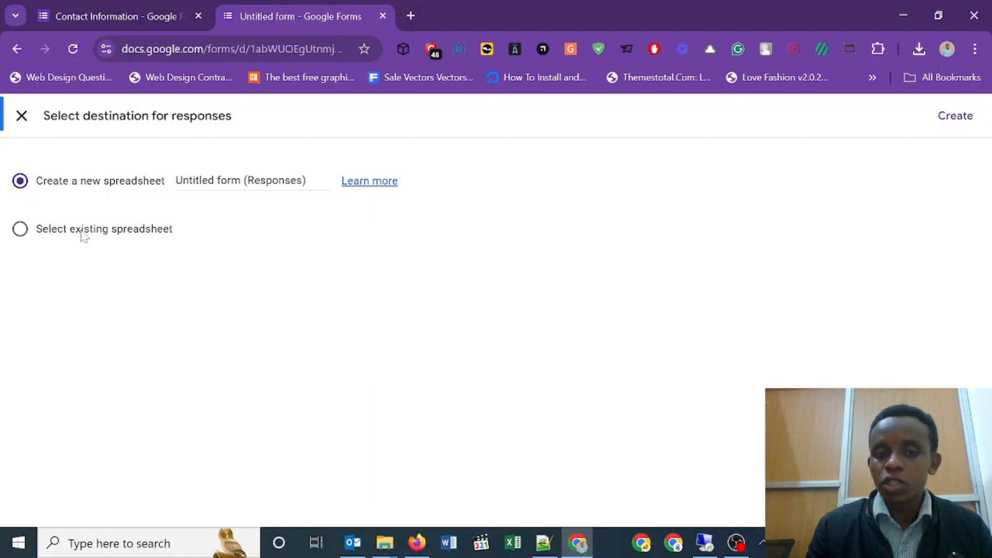
{"action": "double_click", "coordinate": [198, 180]}
{"action": "triple_click", "coordinate": [199, 180]}
{"action": "left_click", "coordinate": [200, 180]}
{"action": "key", "text": "shift+Home"}
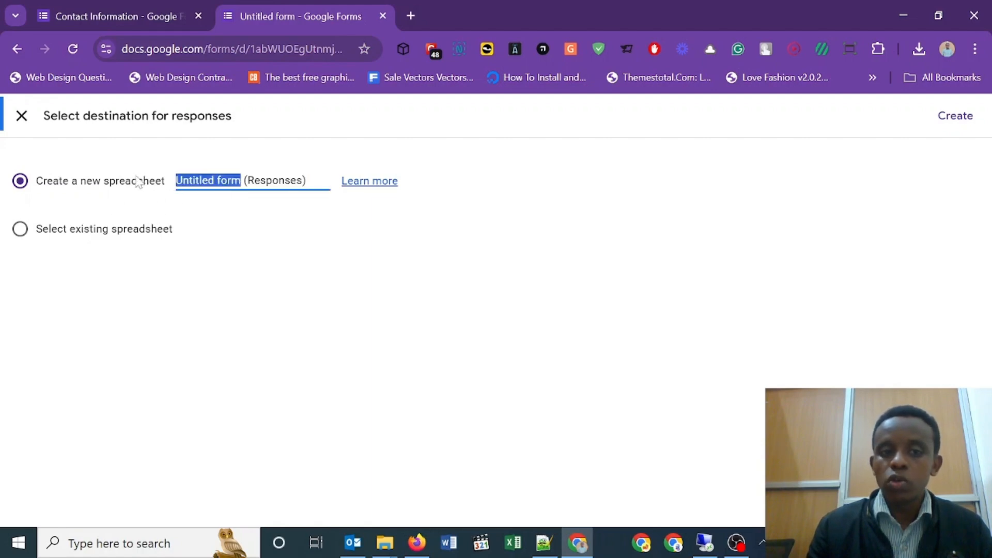
{"action": "type", "text": "Survey"}
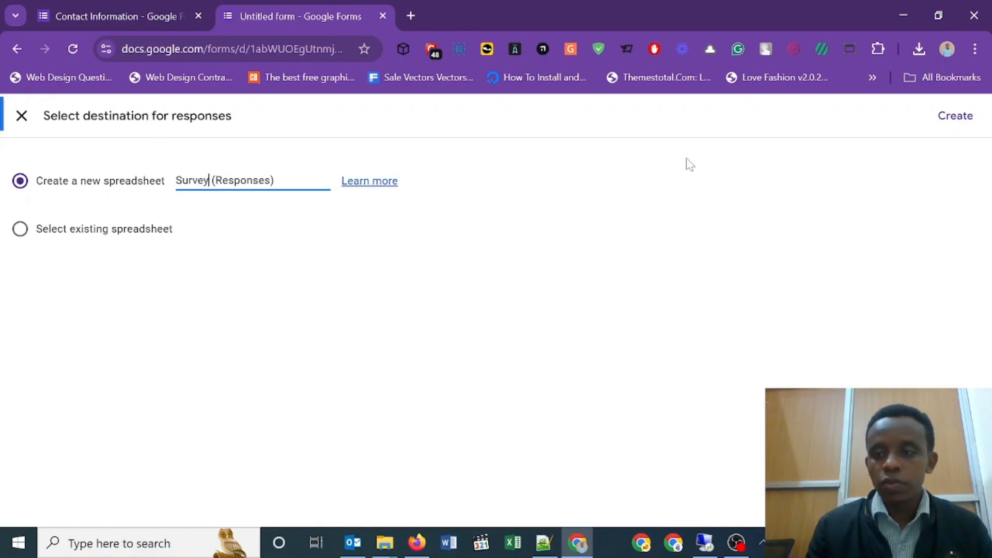
{"action": "left_click", "coordinate": [973, 120]}
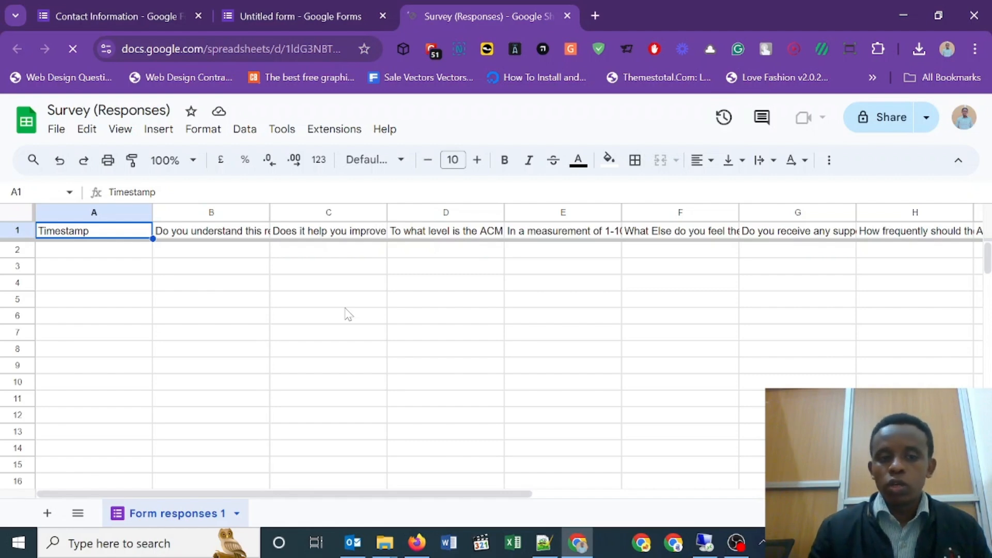
Examine the question headers in row 1 of the Survey (Responses) sheet from the first column to the last
{"action": "left_click", "coordinate": [318, 287]}
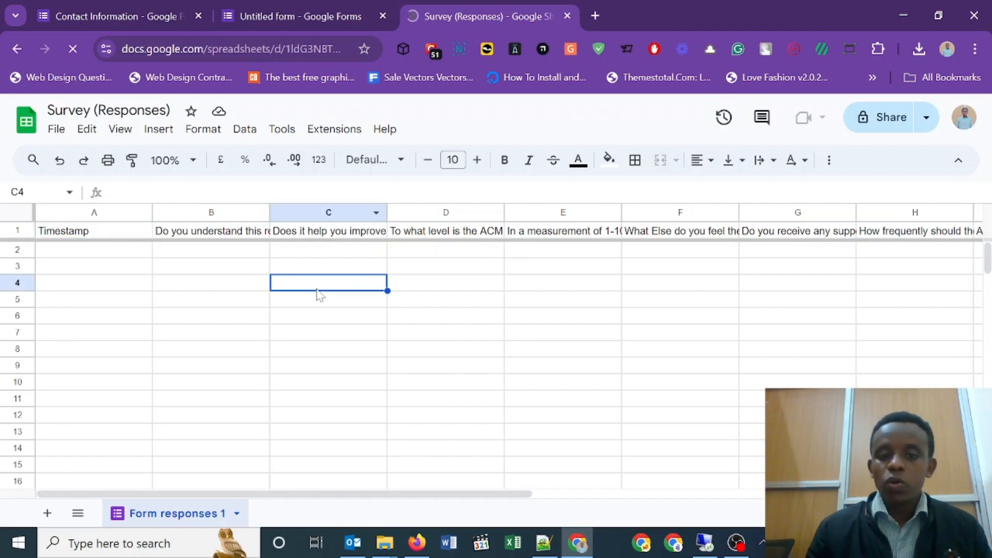
{"action": "key", "text": "Up"}
{"action": "key", "text": "Up"}
{"action": "key", "text": "Up"}
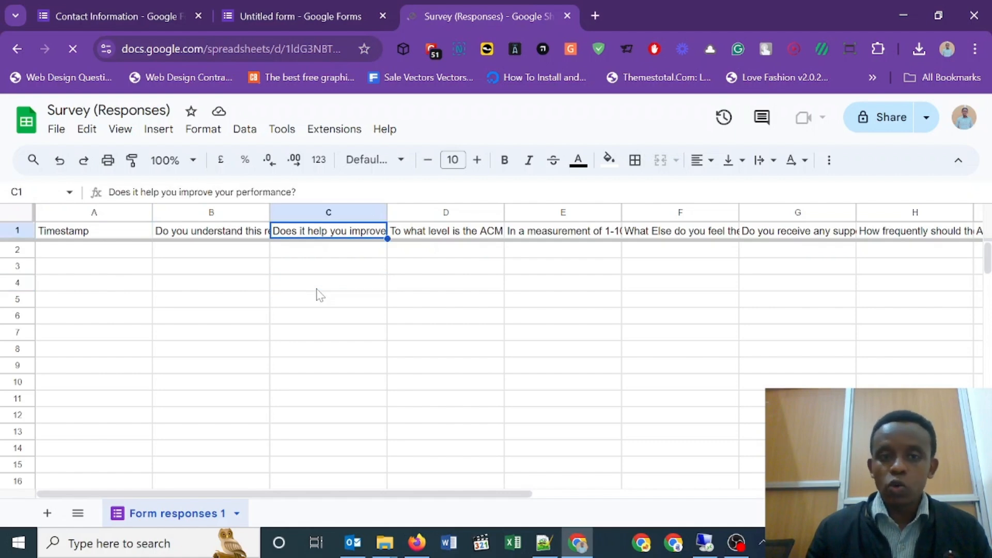
{"action": "key", "text": "Left"}
{"action": "key", "text": "Left"}
{"action": "key", "text": "Right"}
{"action": "key", "text": "Right"}
{"action": "key", "text": "Right"}
{"action": "key", "text": "Right"}
{"action": "key", "text": "Right"}
{"action": "key", "text": "Right"}
{"action": "key", "text": "Right"}
{"action": "key", "text": "Right"}
{"action": "key", "text": "Right"}
{"action": "key", "text": "Right"}
{"action": "key", "text": "Right"}
{"action": "key", "text": "Right"}
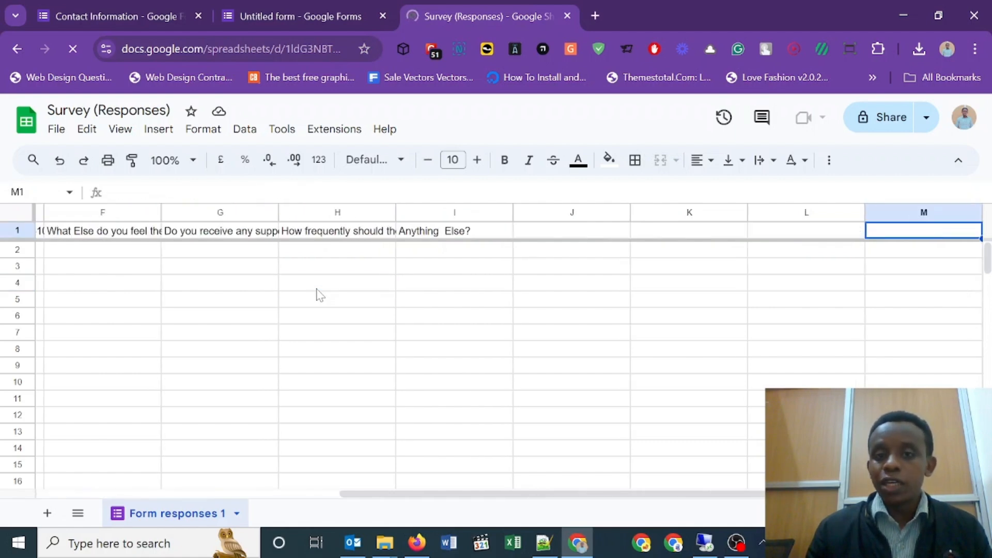
{"action": "key", "text": "Left"}
{"action": "key", "text": "Left"}
{"action": "key", "text": "Left"}
{"action": "key", "text": "Left"}
{"action": "key", "text": "Left"}
{"action": "key", "text": "Left"}
{"action": "key", "text": "Left"}
{"action": "key", "text": "Left"}
{"action": "key", "text": "Left"}
{"action": "key", "text": "Left"}
{"action": "key", "text": "Left"}
{"action": "key", "text": "Left"}
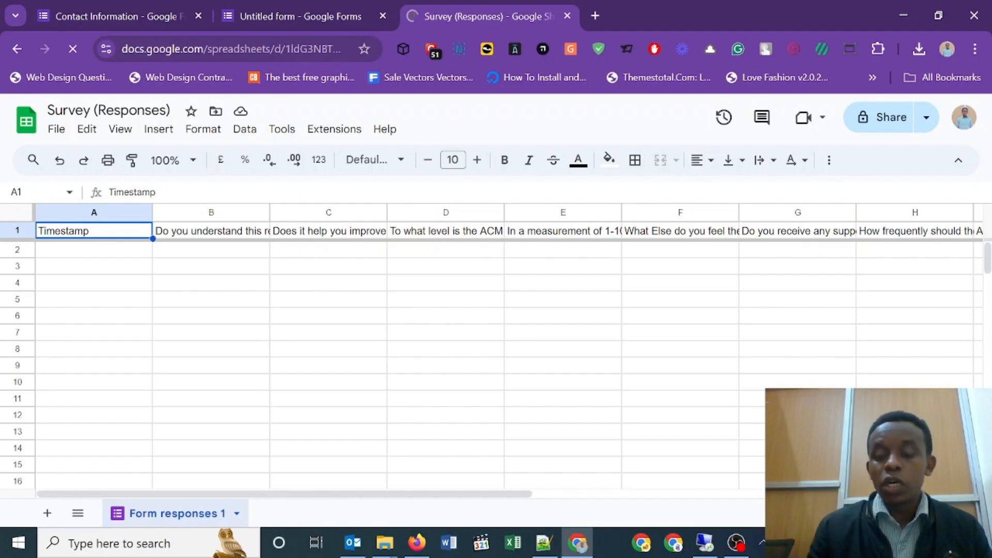
Look at the sharing options and available download formats of the Survey (Responses) spreadsheet
{"action": "left_click", "coordinate": [927, 129]}
{"action": "left_click", "coordinate": [927, 129]}
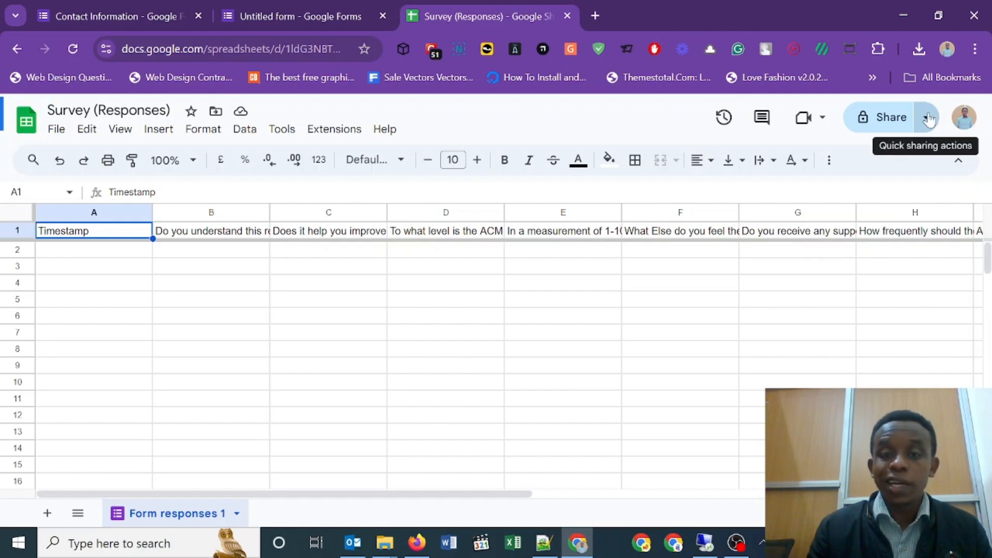
{"action": "left_click", "coordinate": [60, 130]}
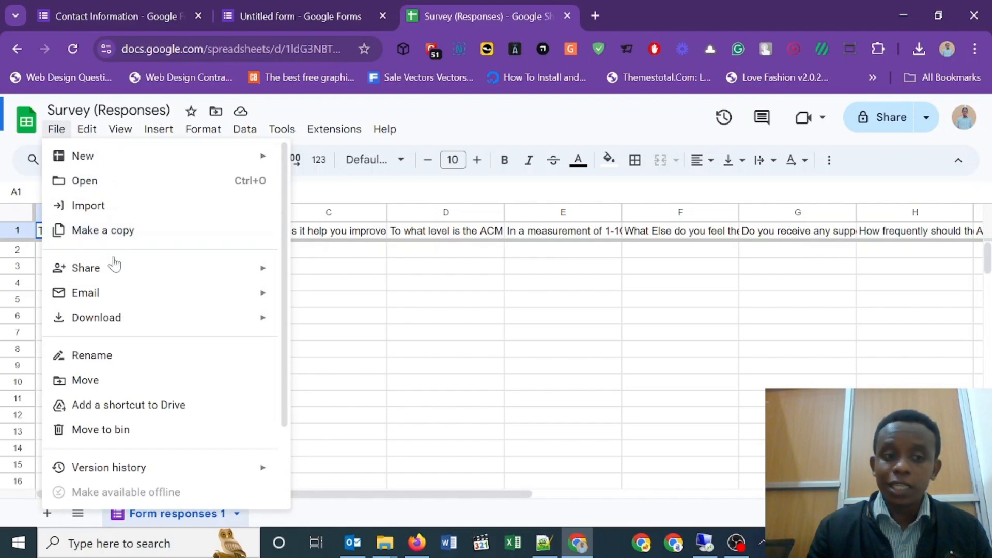
{"action": "mouse_move", "coordinate": [135, 281]}
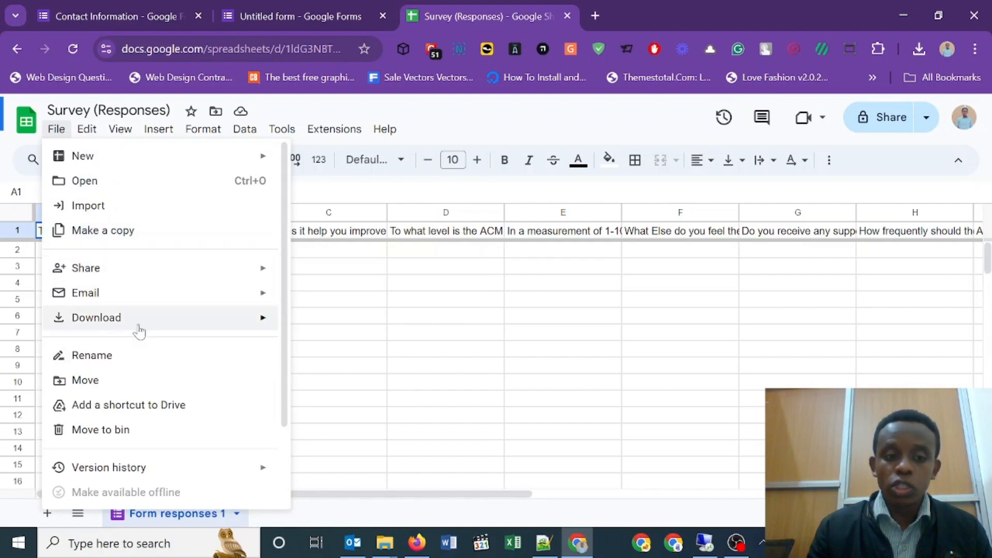
{"action": "mouse_move", "coordinate": [140, 329]}
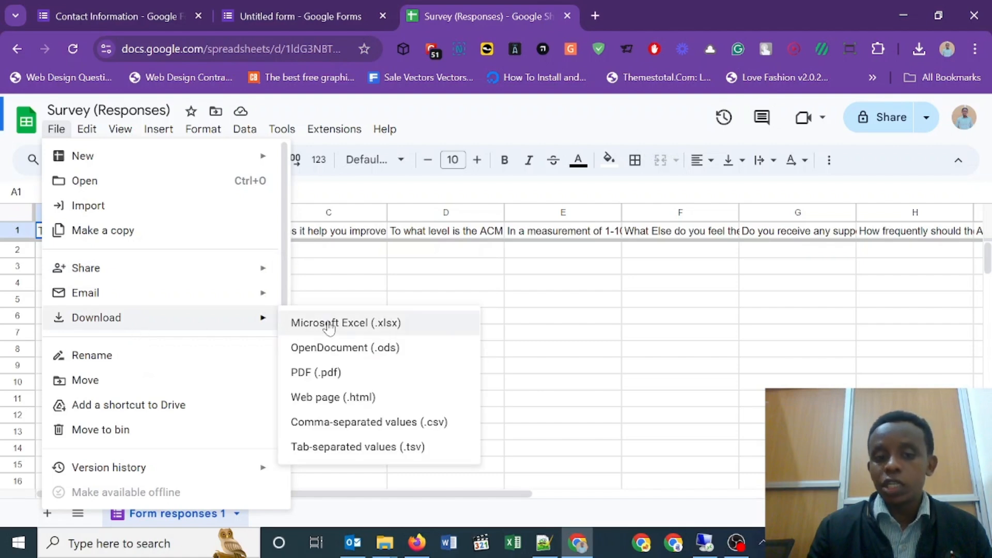
{"action": "left_click", "coordinate": [404, 266]}
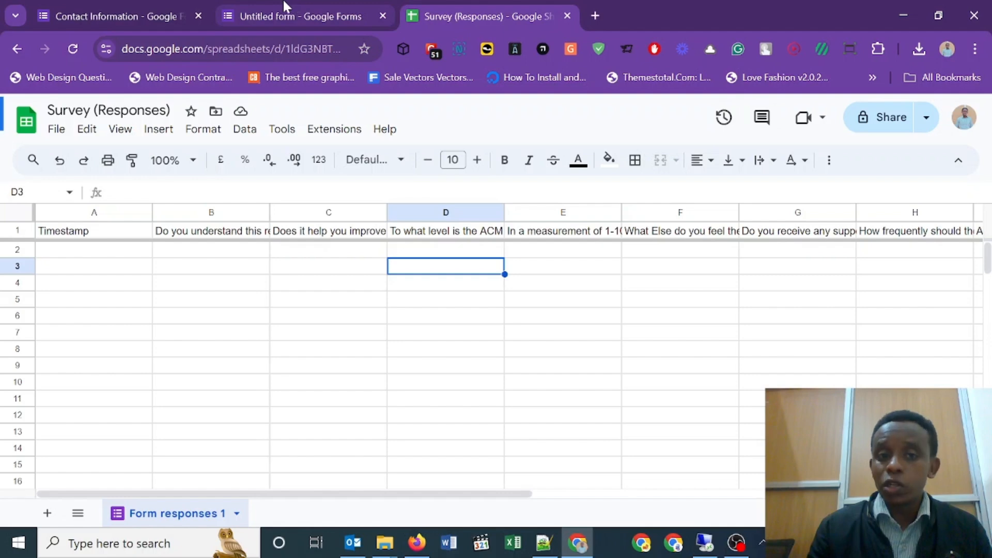
Review the response summary charts of the existing survey, from the first question through the 1-10 relevance rating
{"action": "left_click", "coordinate": [147, 14]}
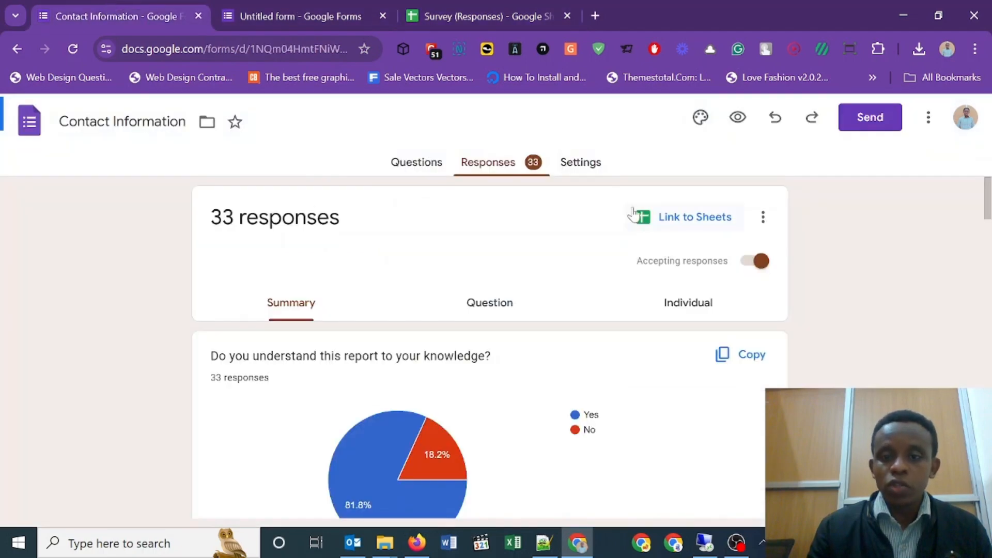
{"action": "scroll", "coordinate": [985, 207], "scroll_direction": "down", "scroll_amount": 5}
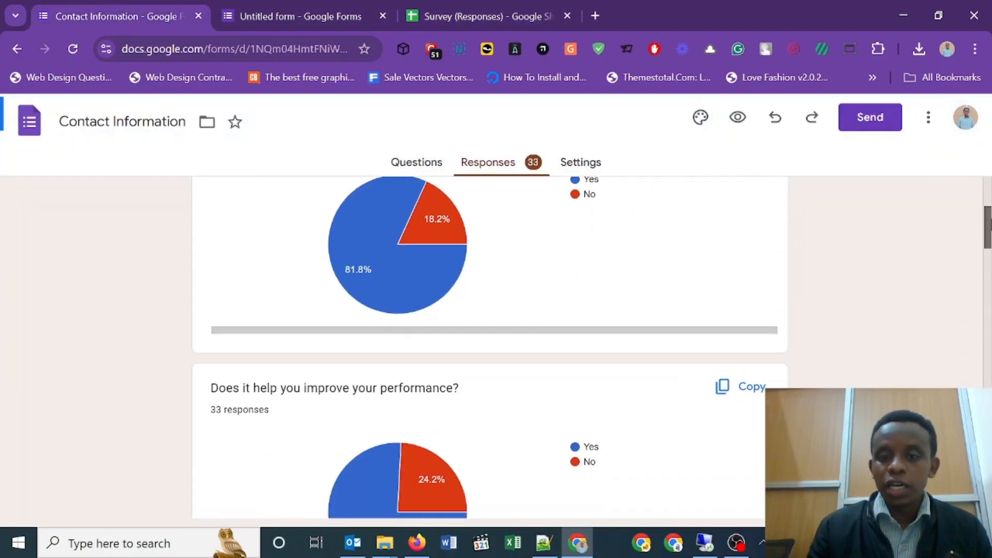
{"action": "scroll", "coordinate": [490, 346], "scroll_direction": "down", "scroll_amount": 7}
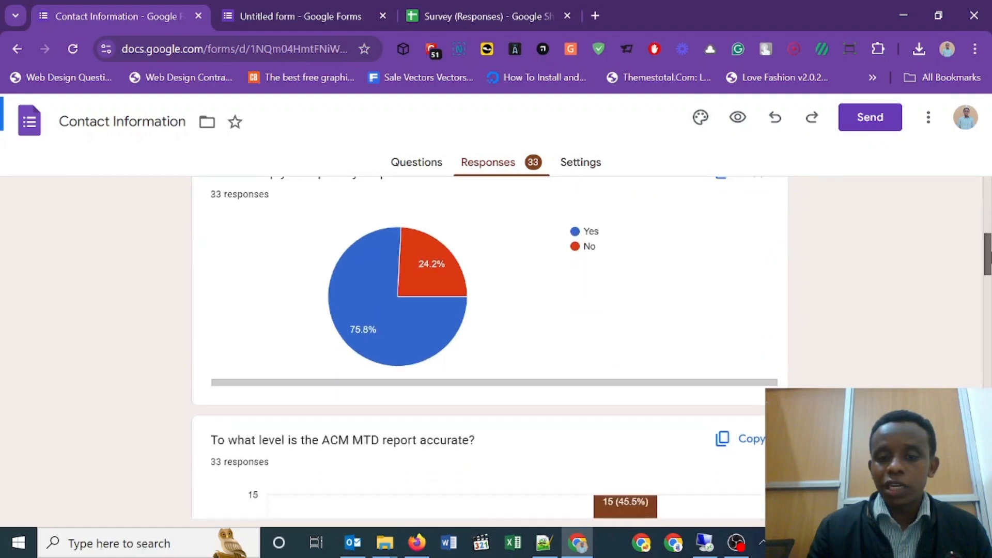
{"action": "scroll", "coordinate": [490, 346], "scroll_direction": "down", "scroll_amount": 8}
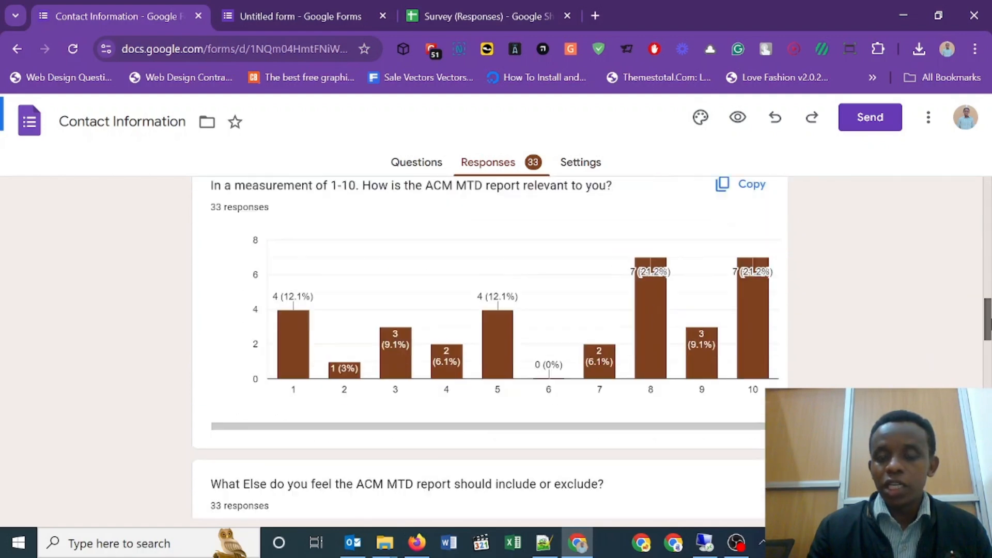
{"action": "left_click_drag", "start_coordinate": [991, 319], "coordinate": [987, 131]}
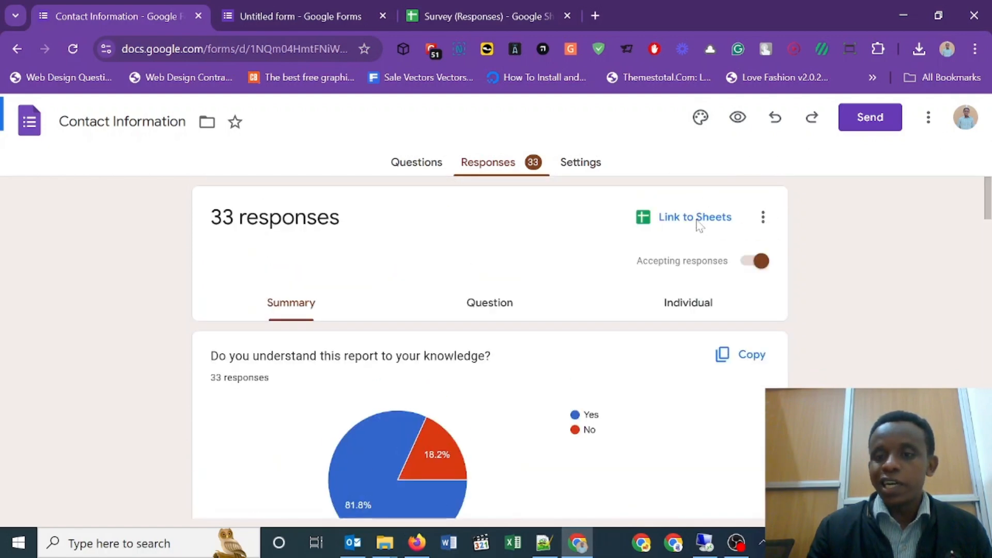
Link the existing survey's responses to a new spreadsheet named "ACM MTD SURVEY (Responses)"
{"action": "left_click", "coordinate": [674, 220]}
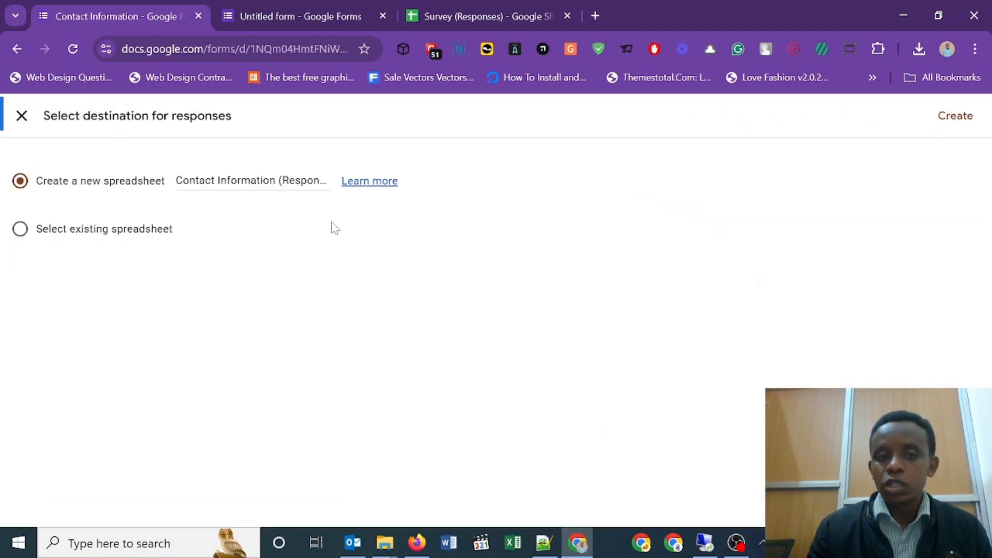
{"action": "left_click", "coordinate": [199, 180]}
{"action": "key", "text": "shift+Home"}
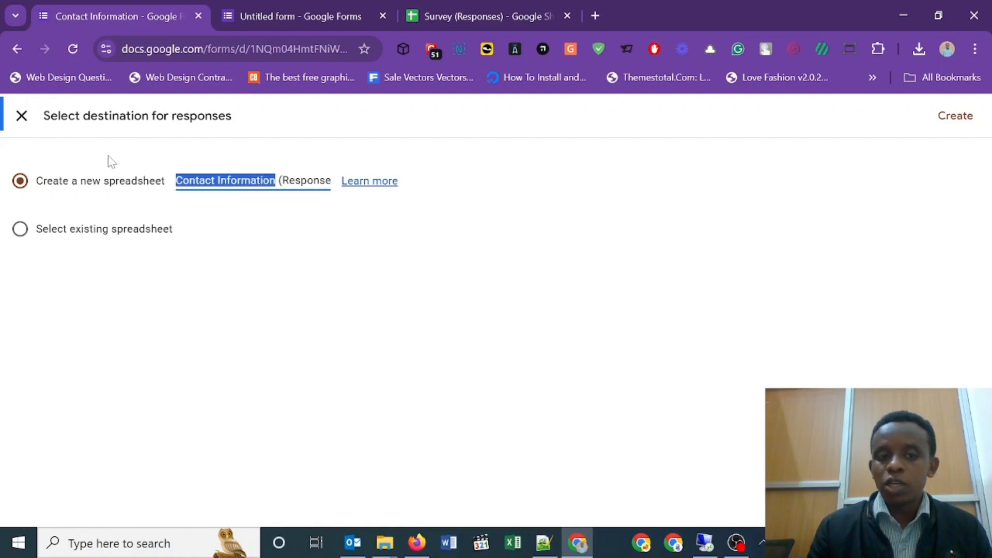
{"action": "type", "text": "ACM"}
{"action": "type", "text": " MTD "}
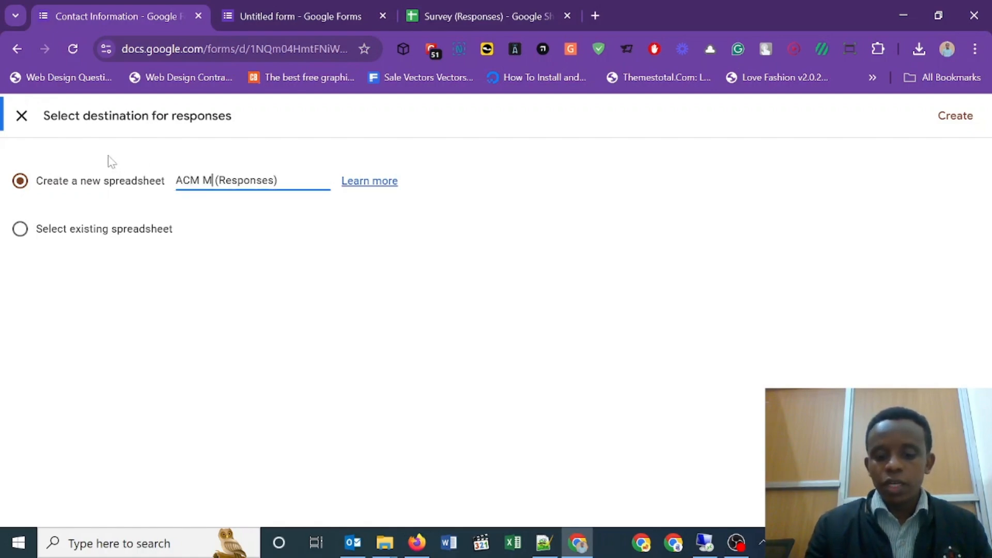
{"action": "type", "text": "SURVEY"}
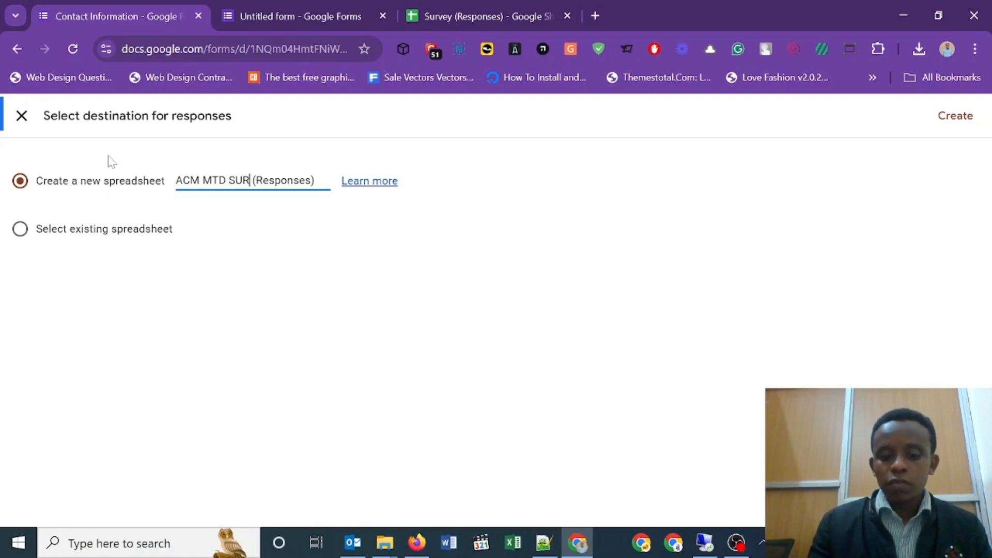
{"action": "left_click", "coordinate": [948, 122]}
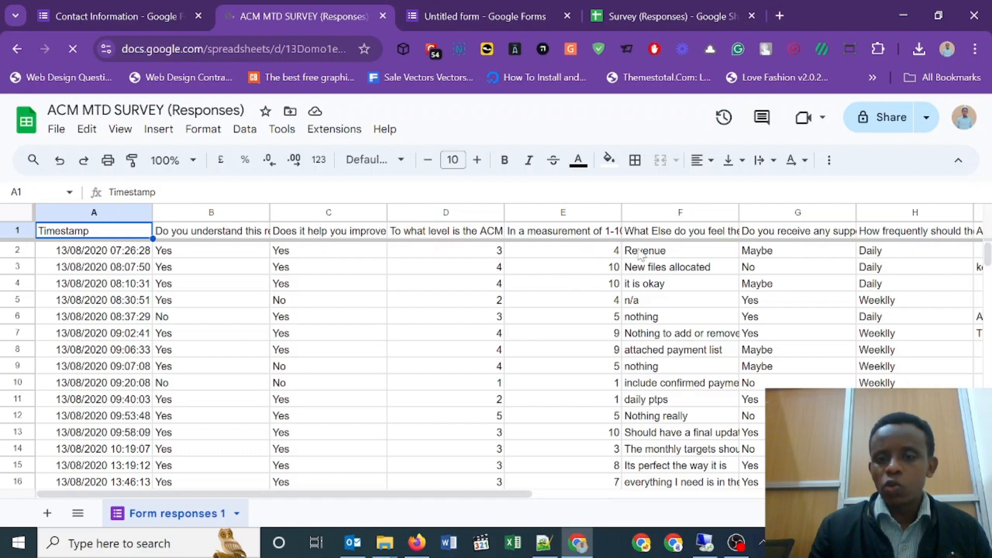
Download the ACM MTD SURVEY (Responses) spreadsheet as a Microsoft Excel (.xlsx) file and open the downloaded file in Excel
{"action": "left_click", "coordinate": [926, 118]}
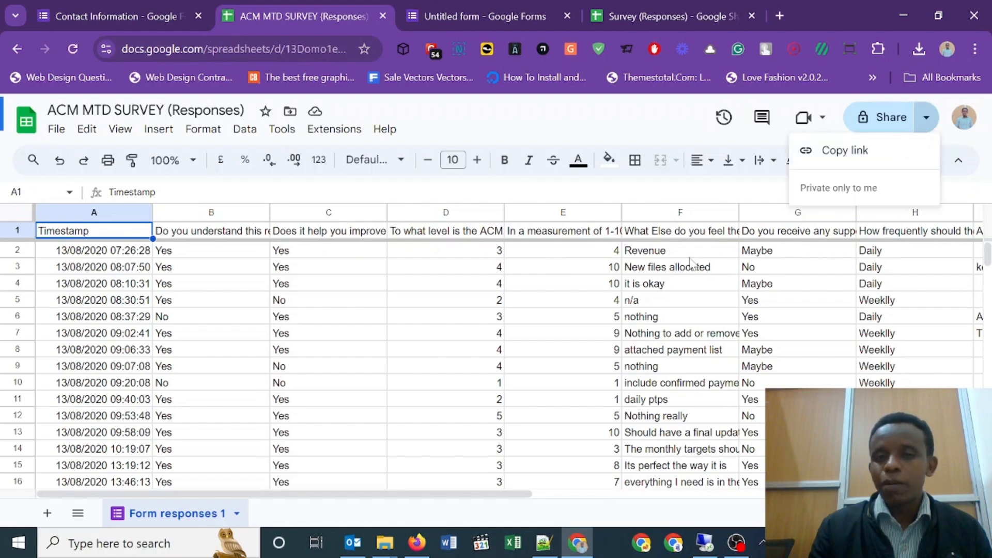
{"action": "left_click", "coordinate": [625, 318]}
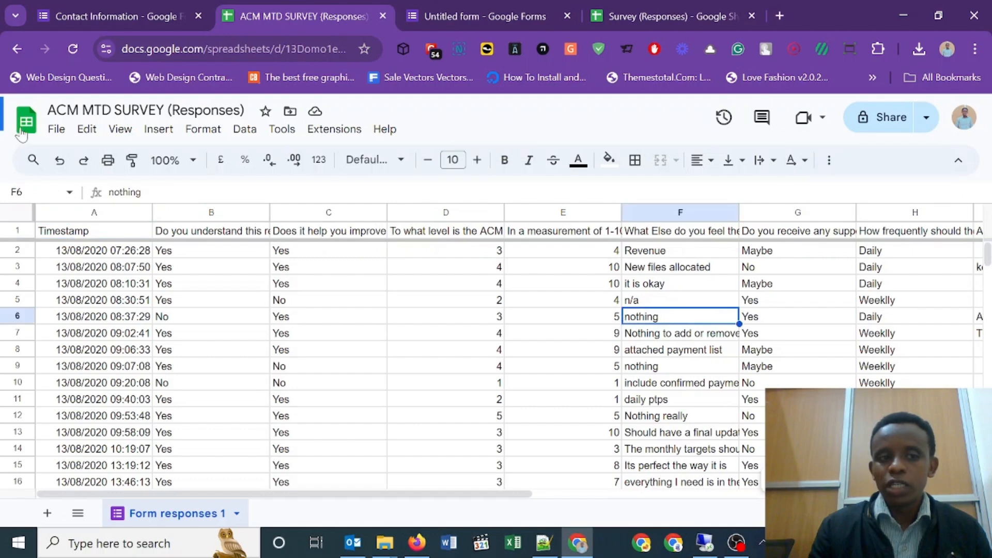
{"action": "left_click", "coordinate": [54, 131]}
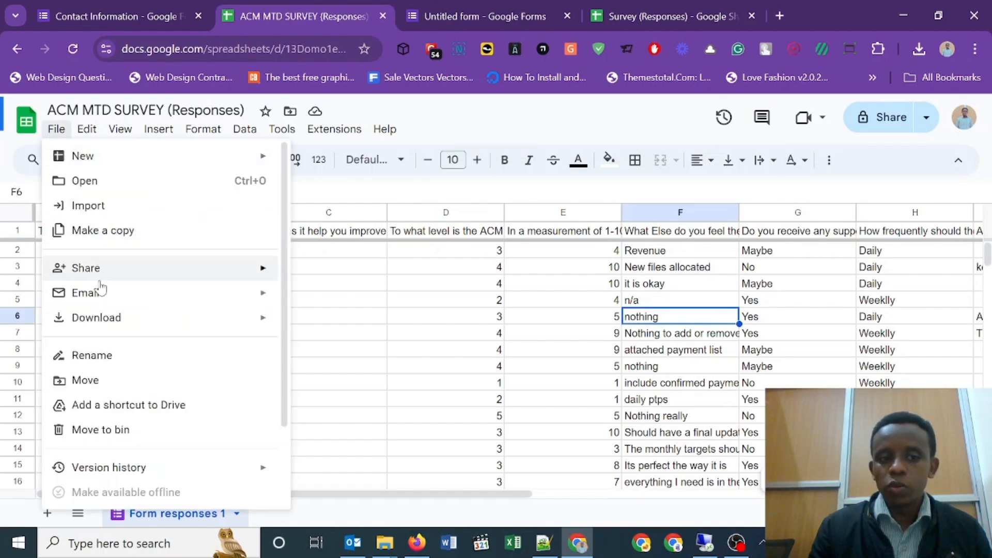
{"action": "mouse_move", "coordinate": [98, 316]}
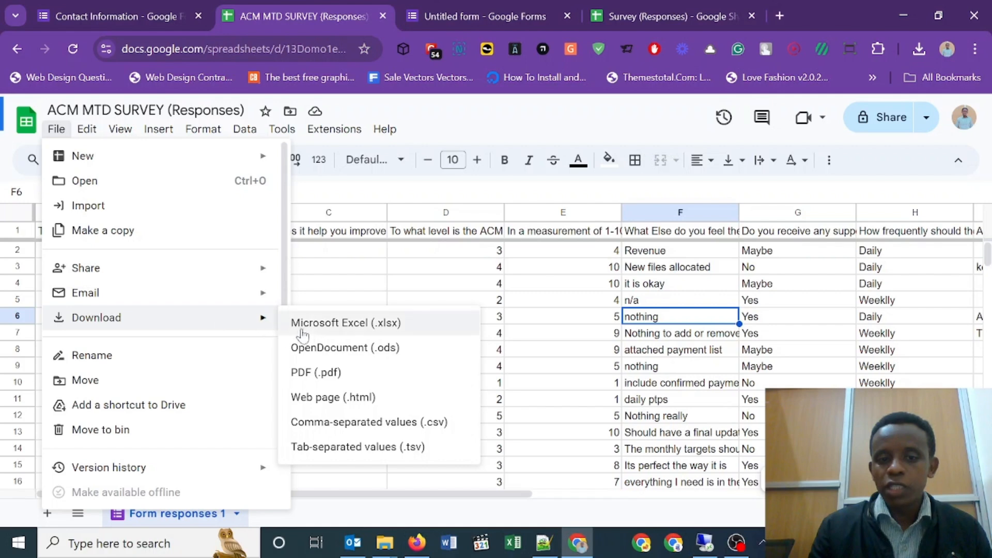
{"action": "left_click", "coordinate": [324, 331]}
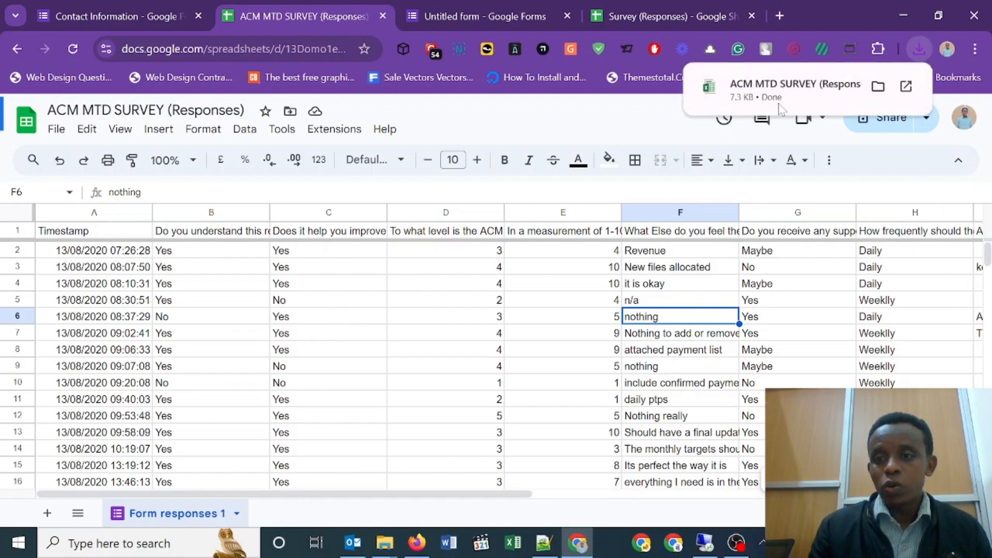
{"action": "left_click", "coordinate": [781, 102]}
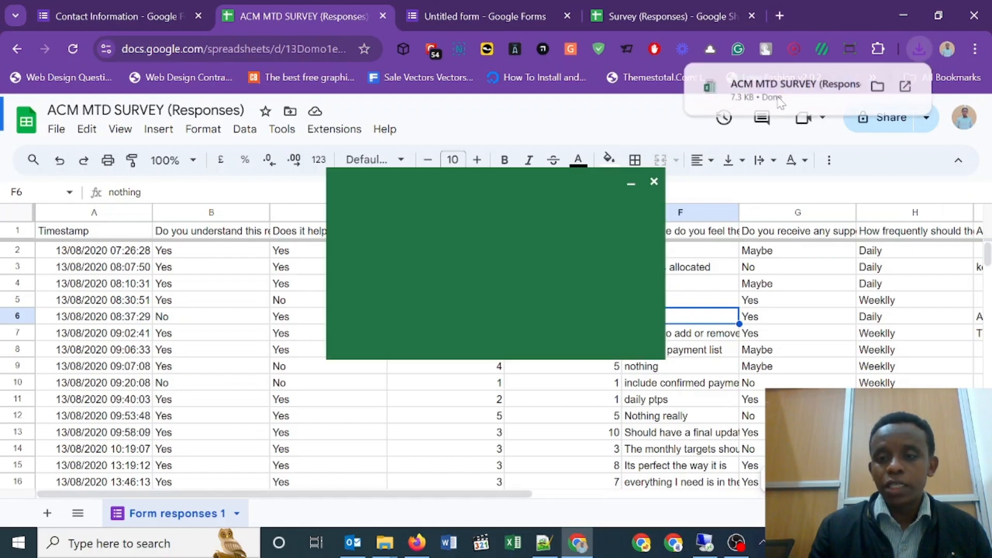